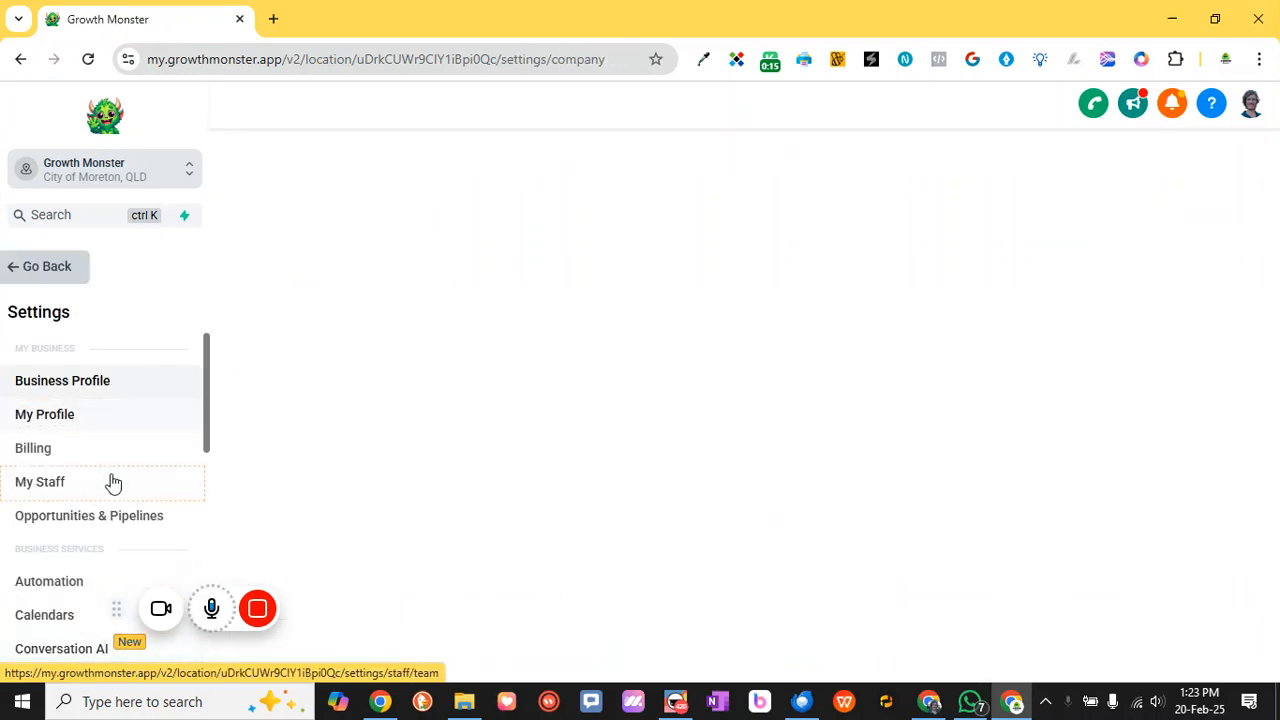
Go to Email Services and its Dedicated Domain And IP page listing lc.marketingmonster.app
scroll(90, 400, down, 3)
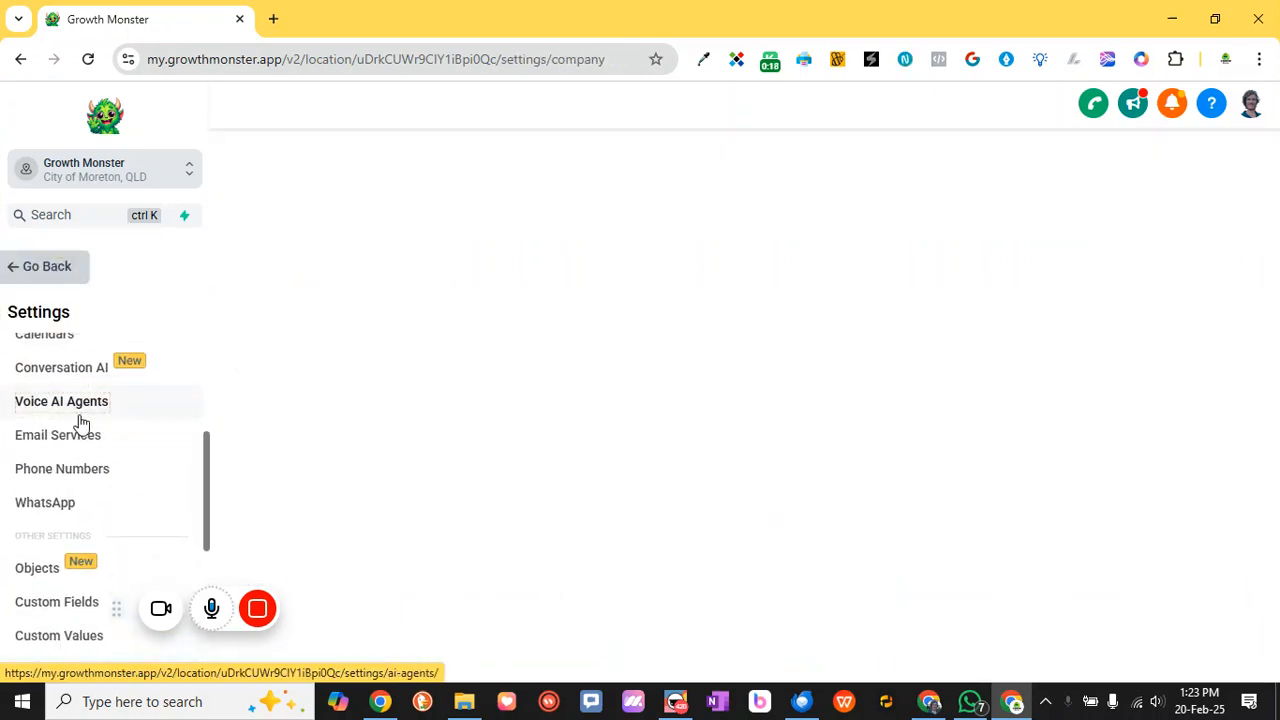
scroll(114, 414, down, 3)
scroll(120, 491, up, 4)
scroll(122, 494, down, 2)
scroll(122, 496, down, 3)
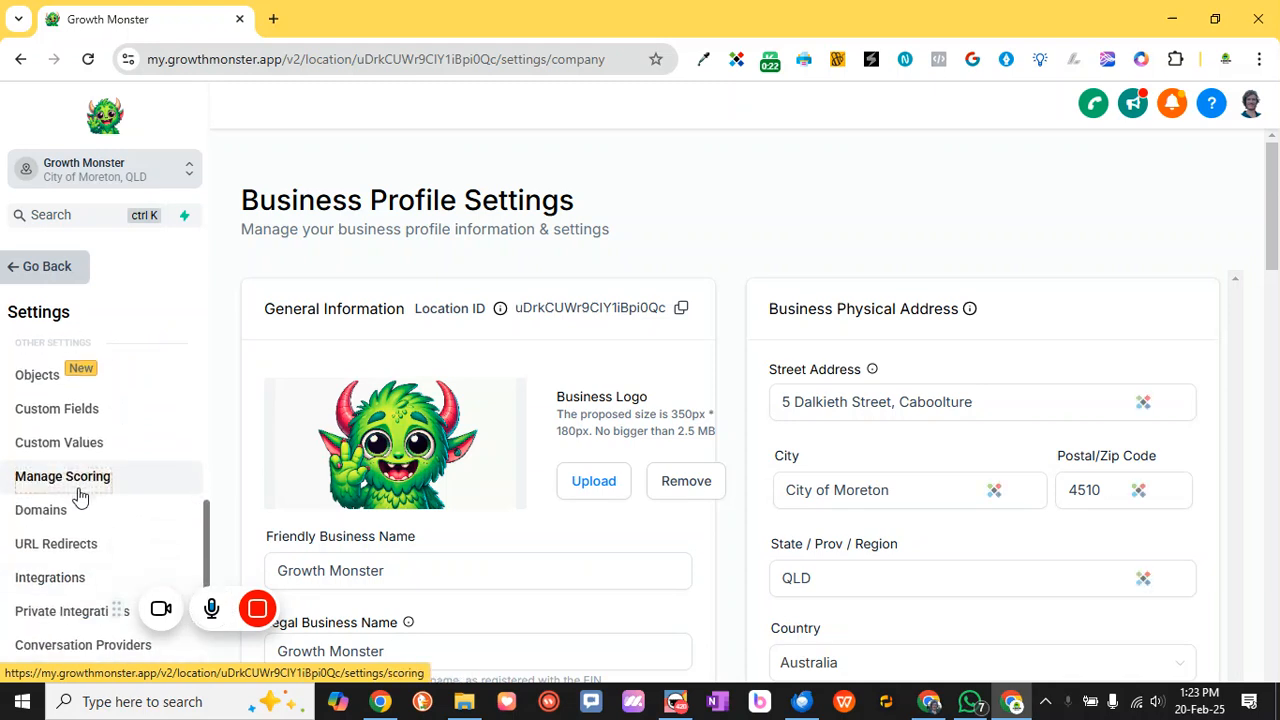
scroll(97, 497, up, 5)
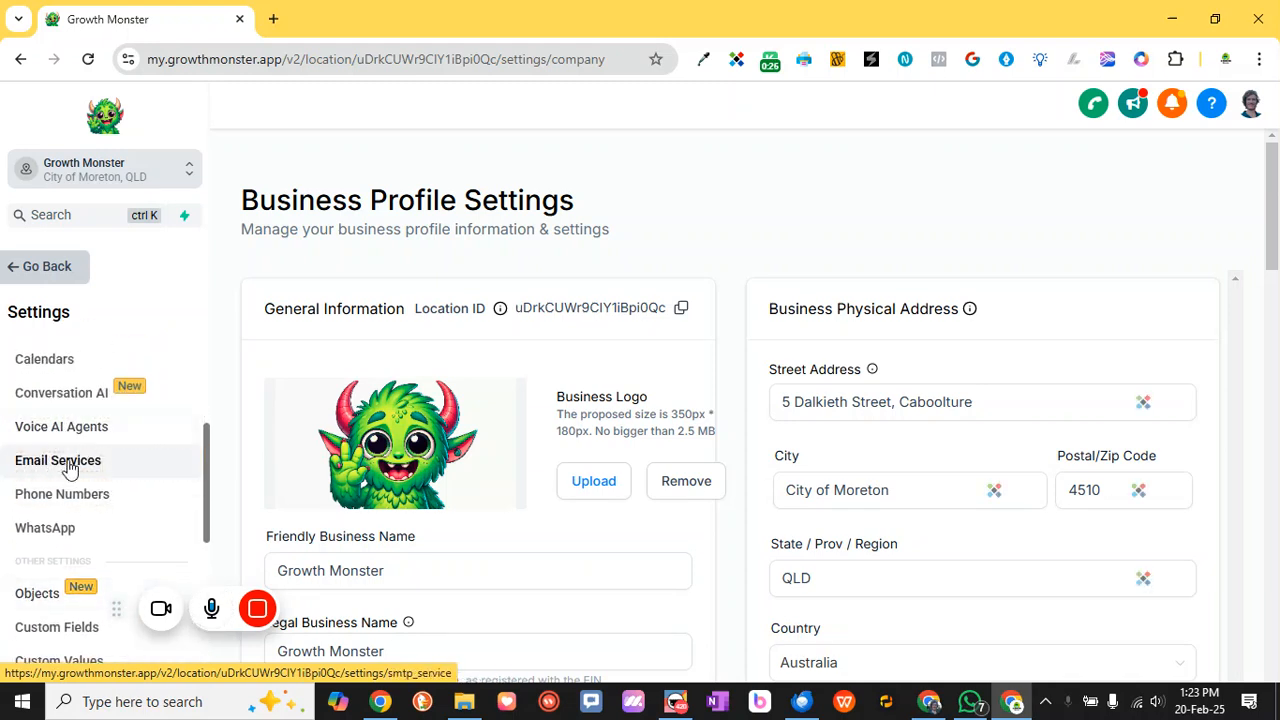
scroll(86, 426, up, 2)
scroll(63, 488, down, 1)
scroll(63, 488, down, 1)
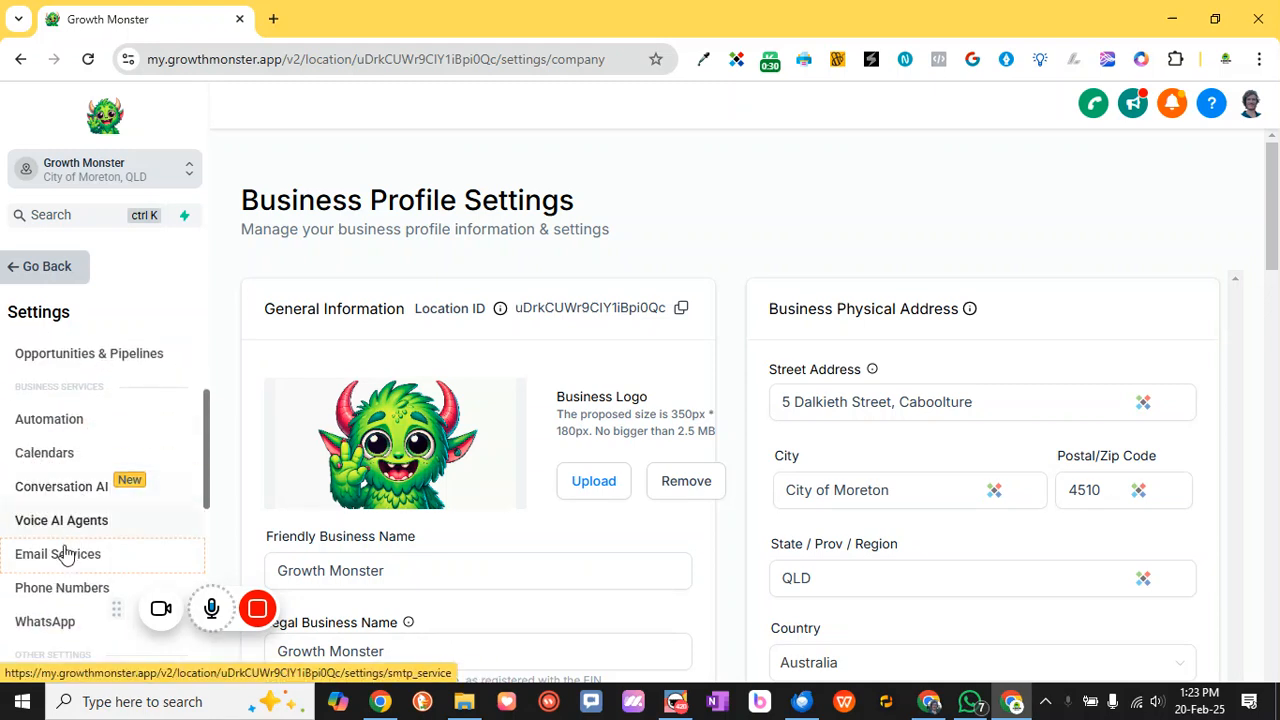
click(63, 554)
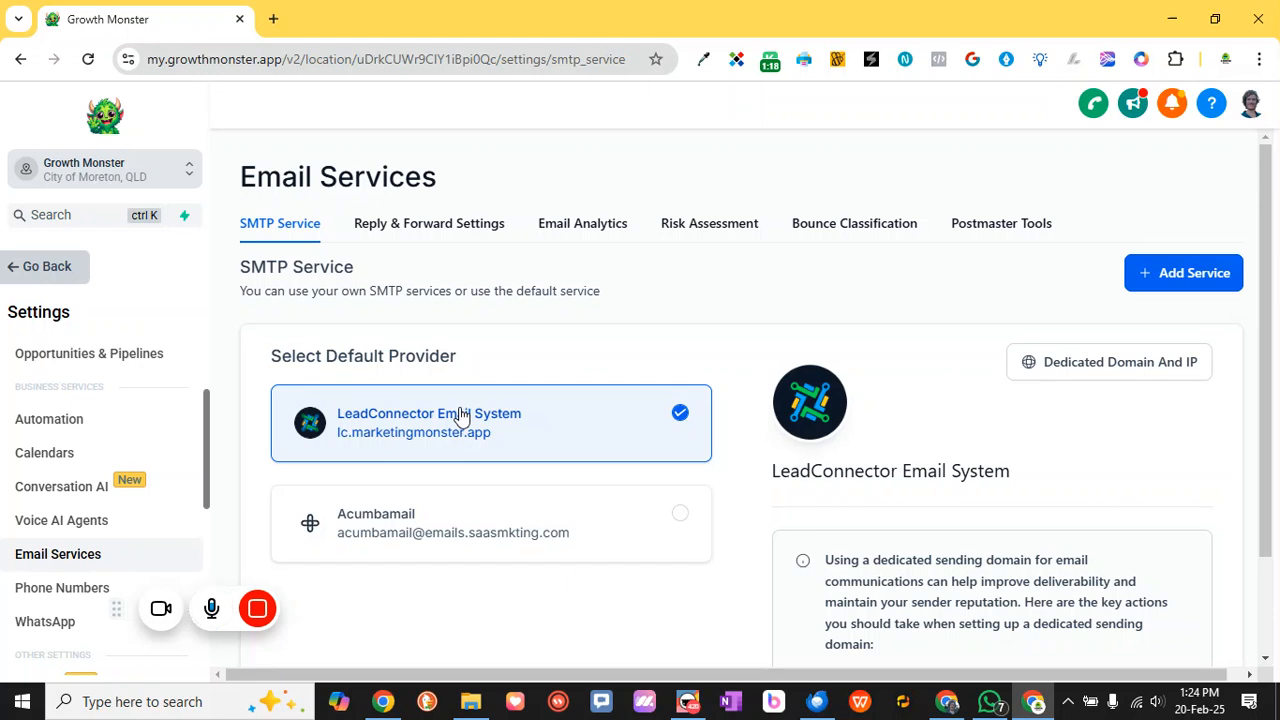
click(1091, 366)
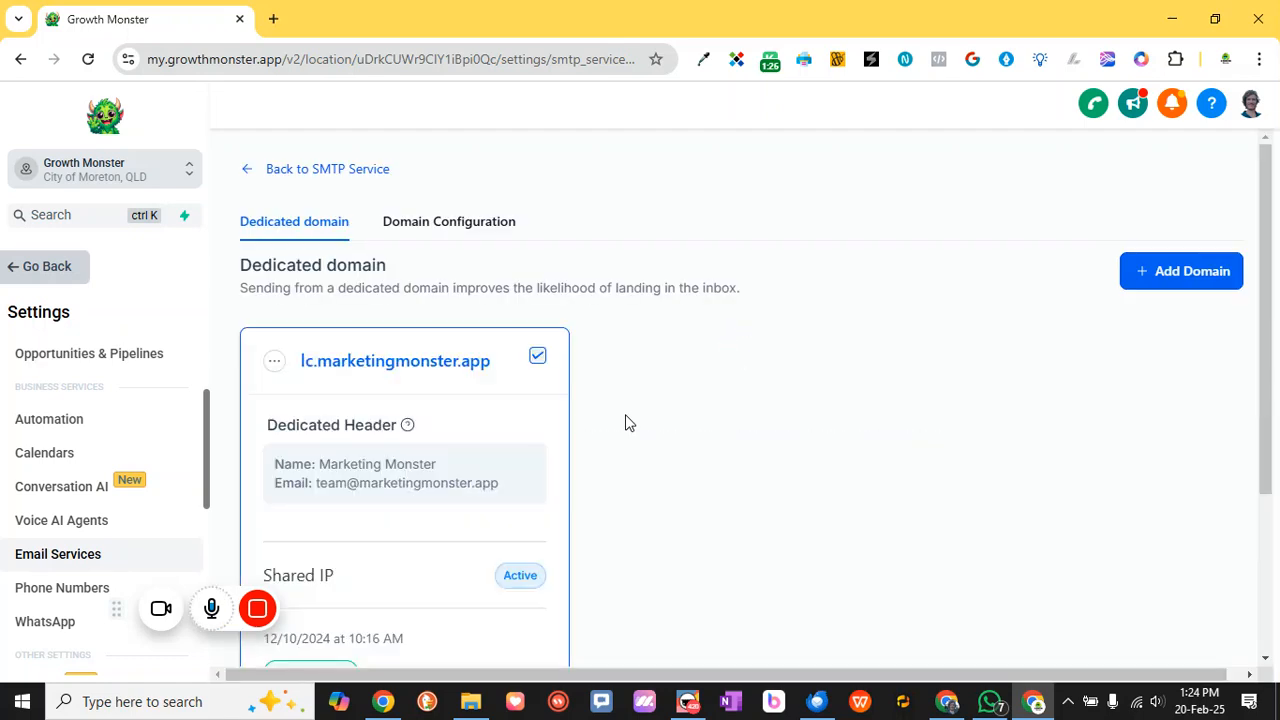
Review the lc.marketingmonster.app domain card, its actions menu and the Marketing Monster sender header
scroll(400, 410, down, 1)
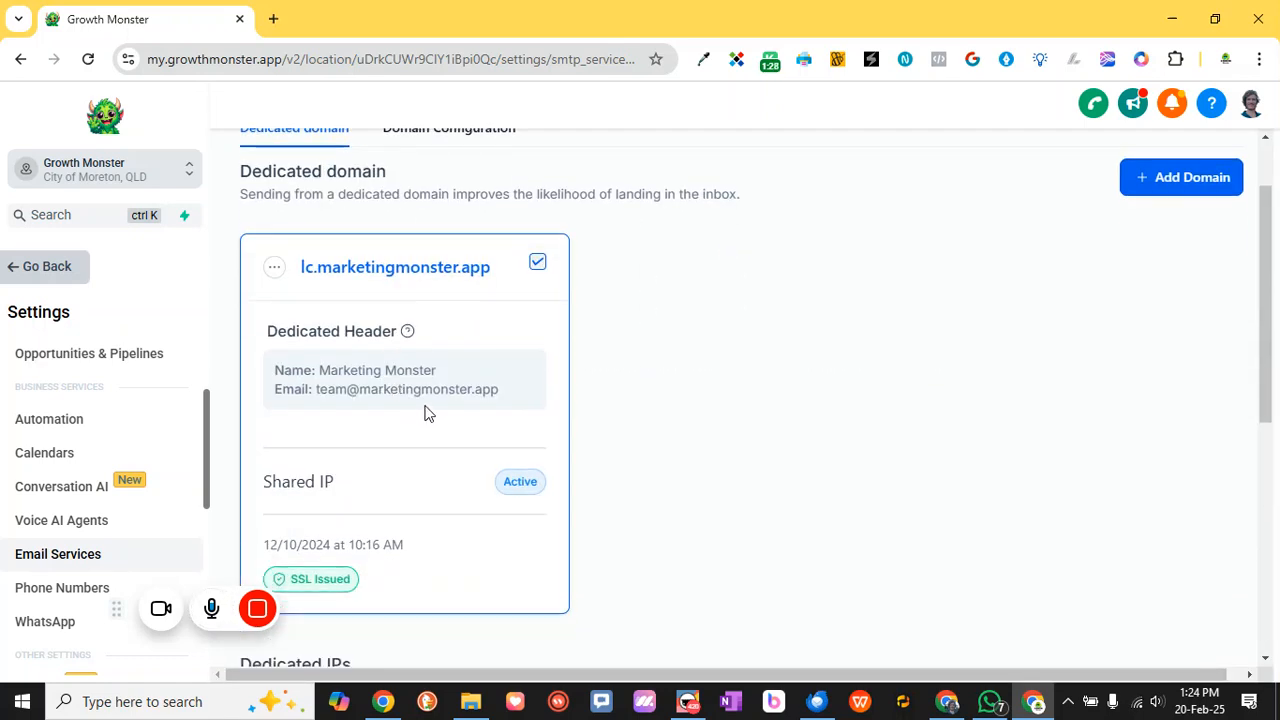
scroll(425, 415, down, 1)
scroll(415, 451, up, 1)
drag(302, 267, 492, 272)
click(506, 305)
scroll(380, 263, up, 2)
scroll(365, 292, down, 1)
click(275, 268)
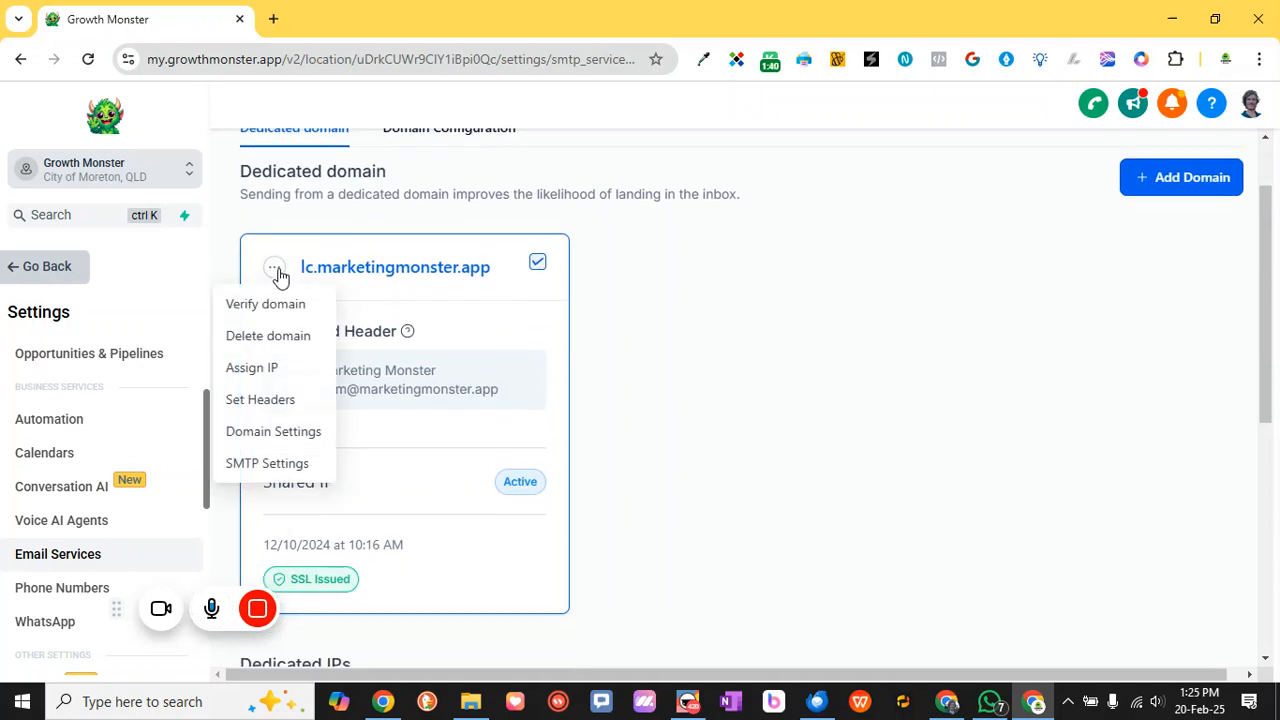
click(481, 335)
drag(320, 366, 308, 389)
click(350, 388)
Review the Dedicated IPs section, including its advice and the No Dedicated IP found message
scroll(388, 386, down, 3)
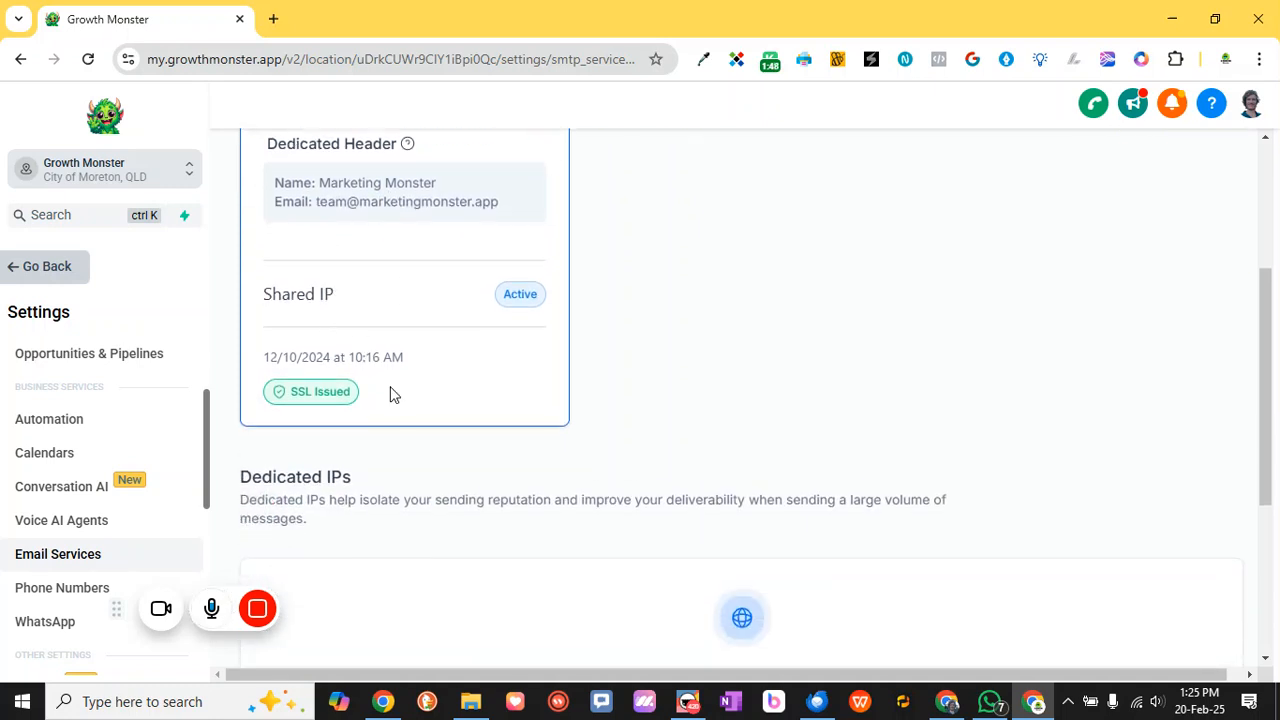
scroll(720, 536, down, 1)
scroll(757, 486, down, 2)
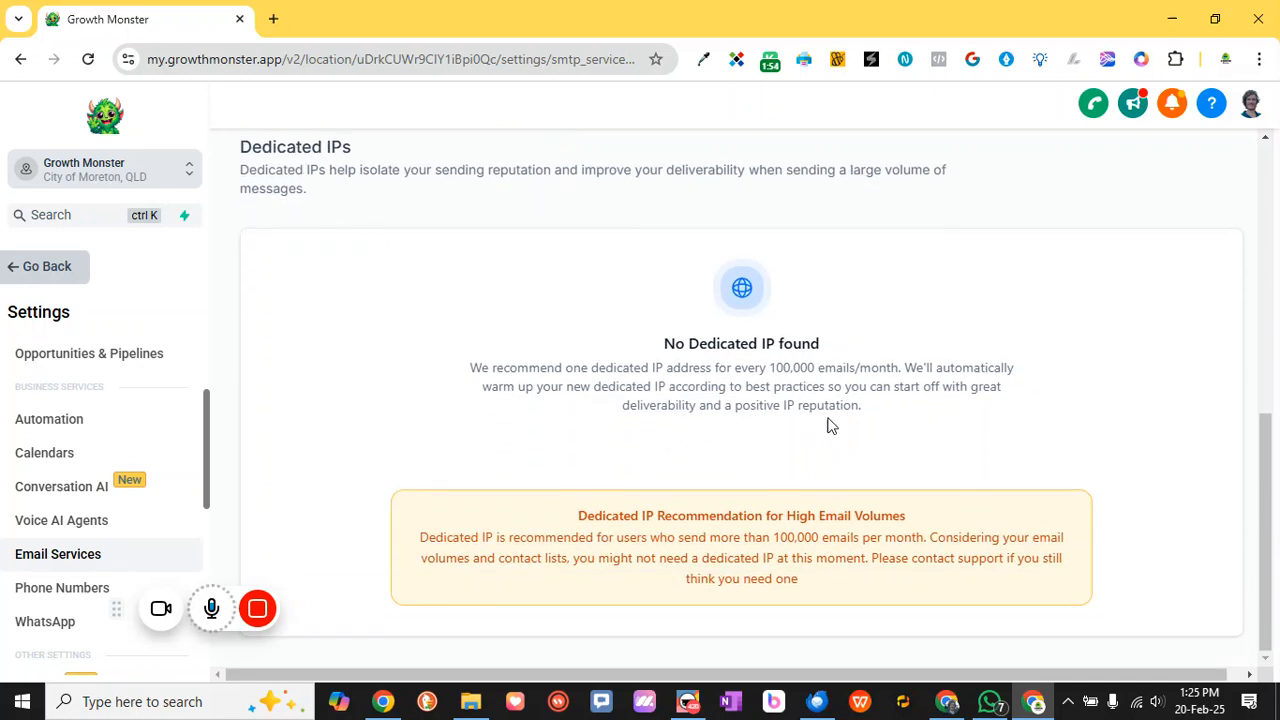
scroll(766, 387, up, 1)
drag(862, 499, 686, 498)
click(657, 480)
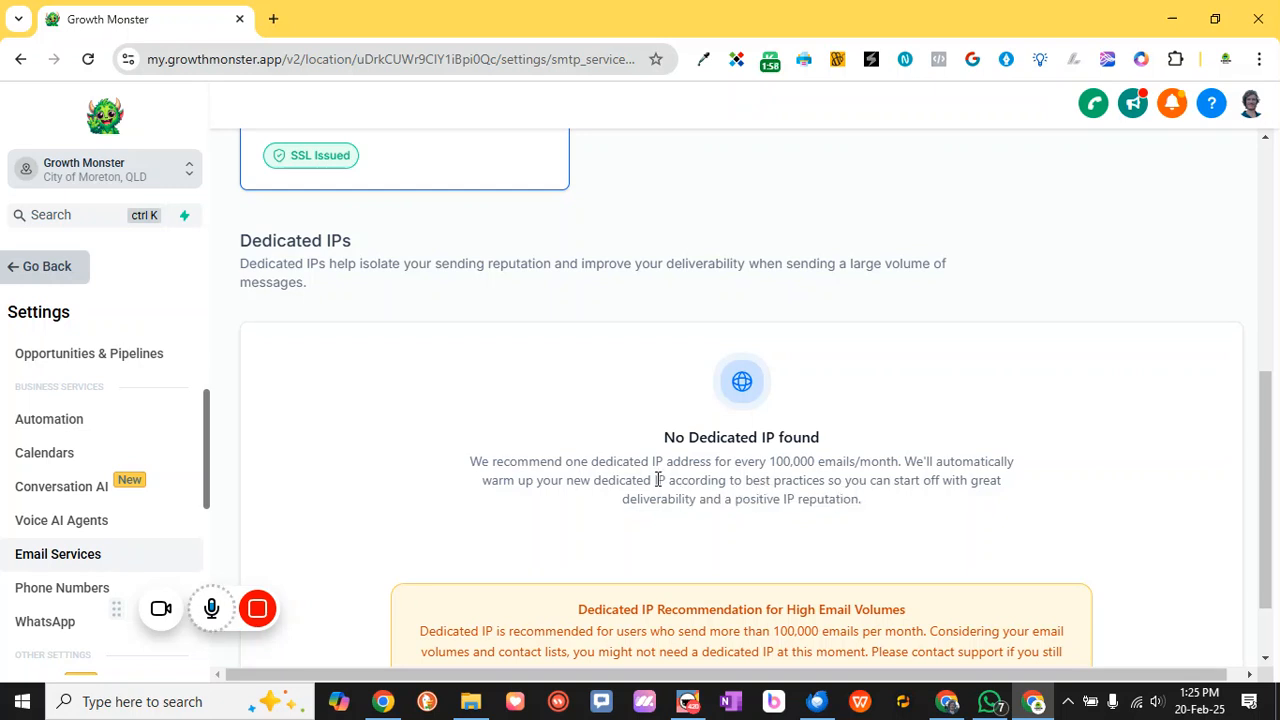
drag(577, 458, 699, 462)
click(734, 466)
drag(943, 469, 829, 447)
click(829, 447)
scroll(618, 466, up, 1)
scroll(618, 466, down, 2)
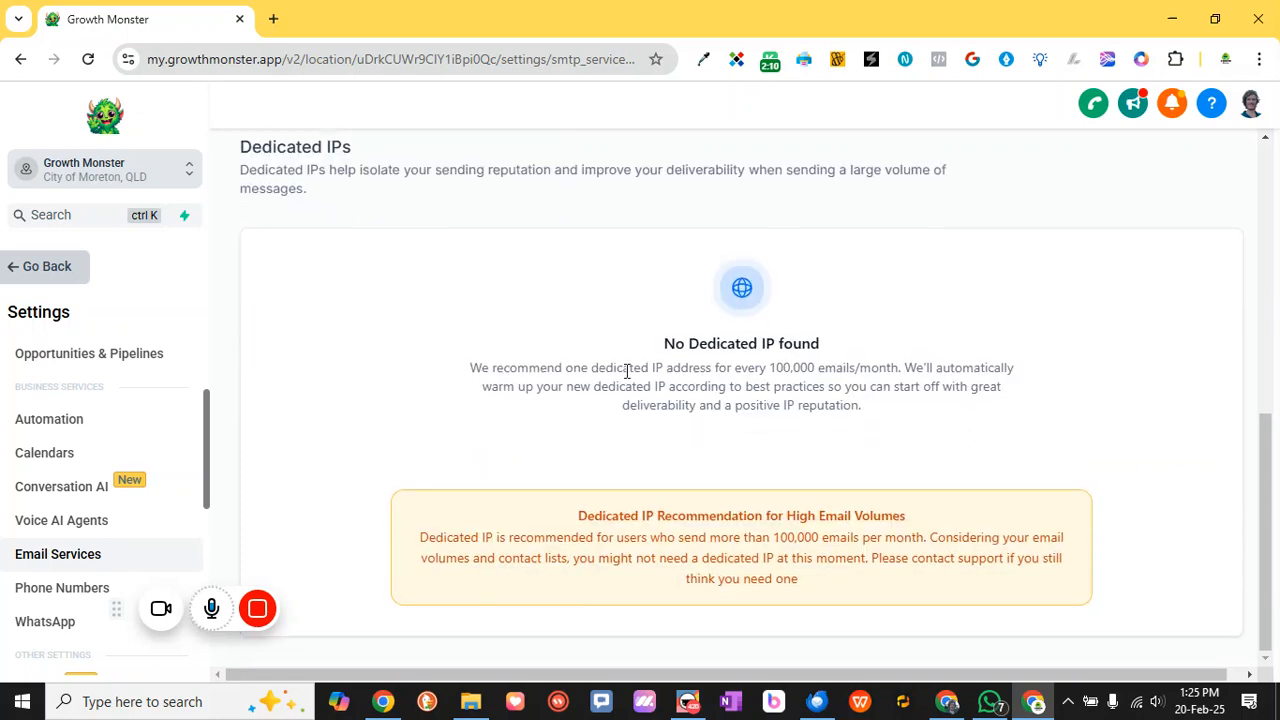
scroll(694, 392, up, 5)
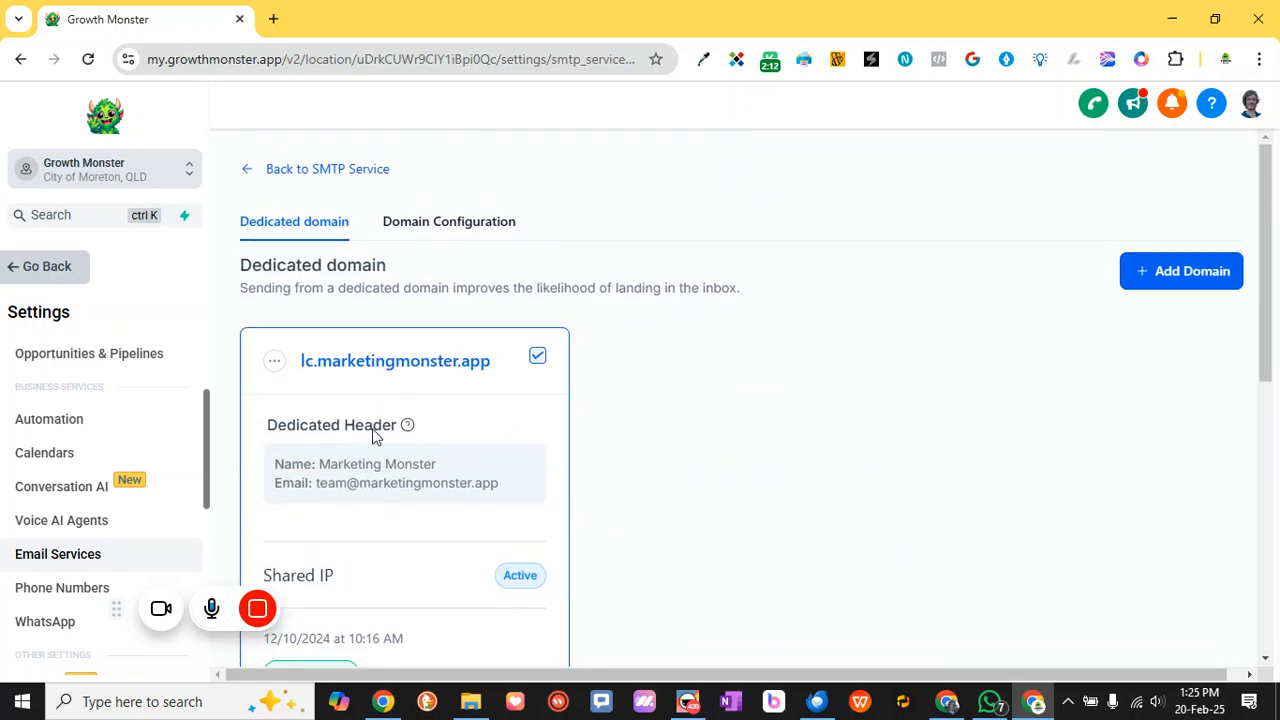
scroll(685, 409, down, 1)
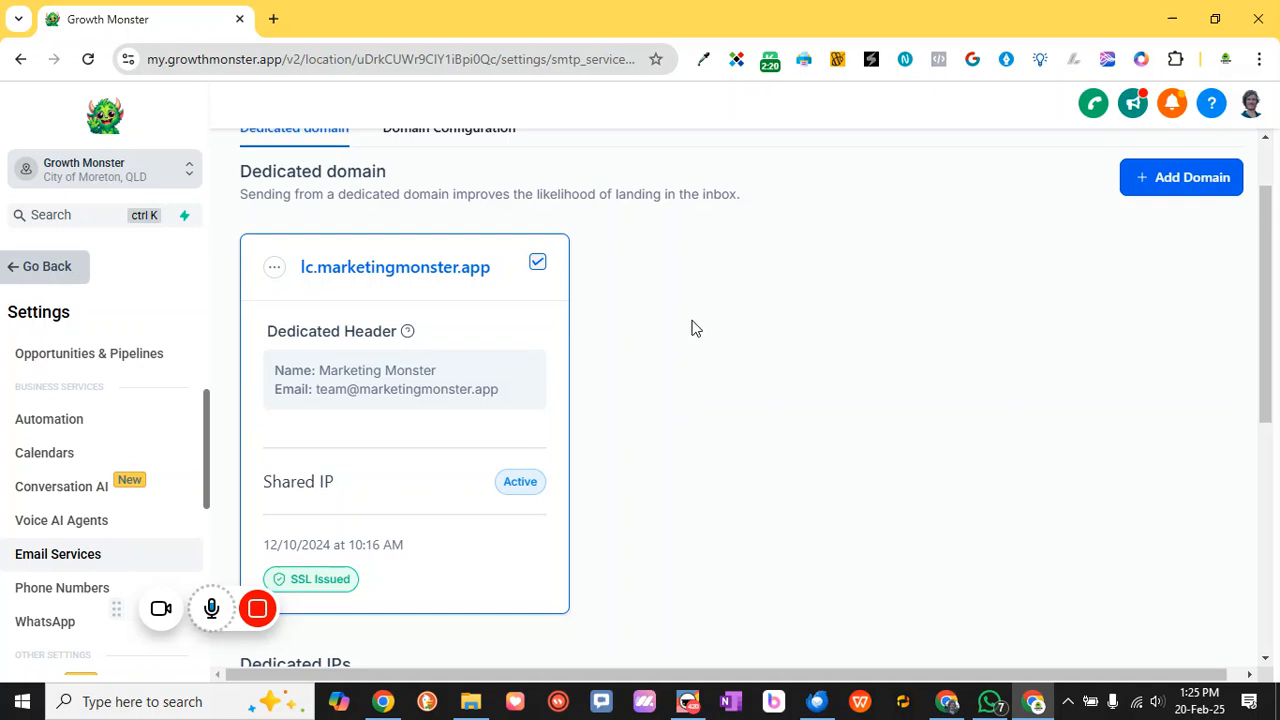
Start adding a new domain and review the subdomain tip with the example mydomain.com
click(1204, 182)
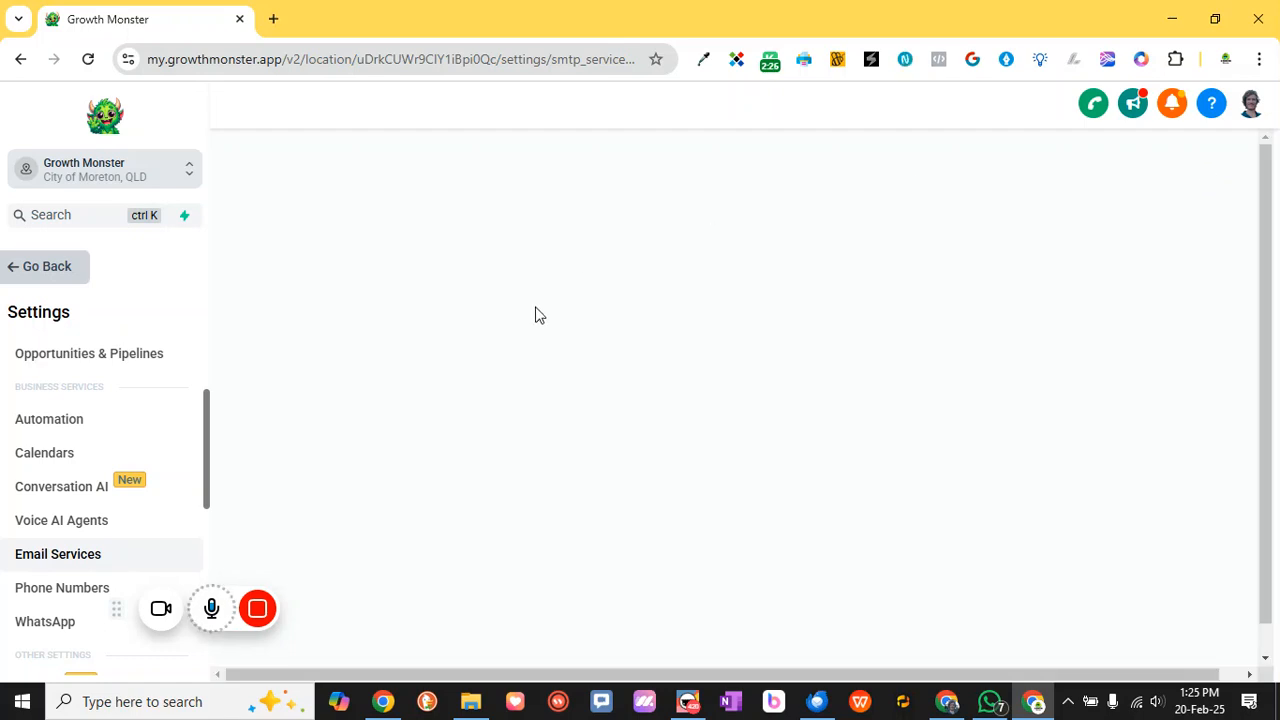
click(350, 349)
drag(978, 390, 1058, 388)
click(1064, 386)
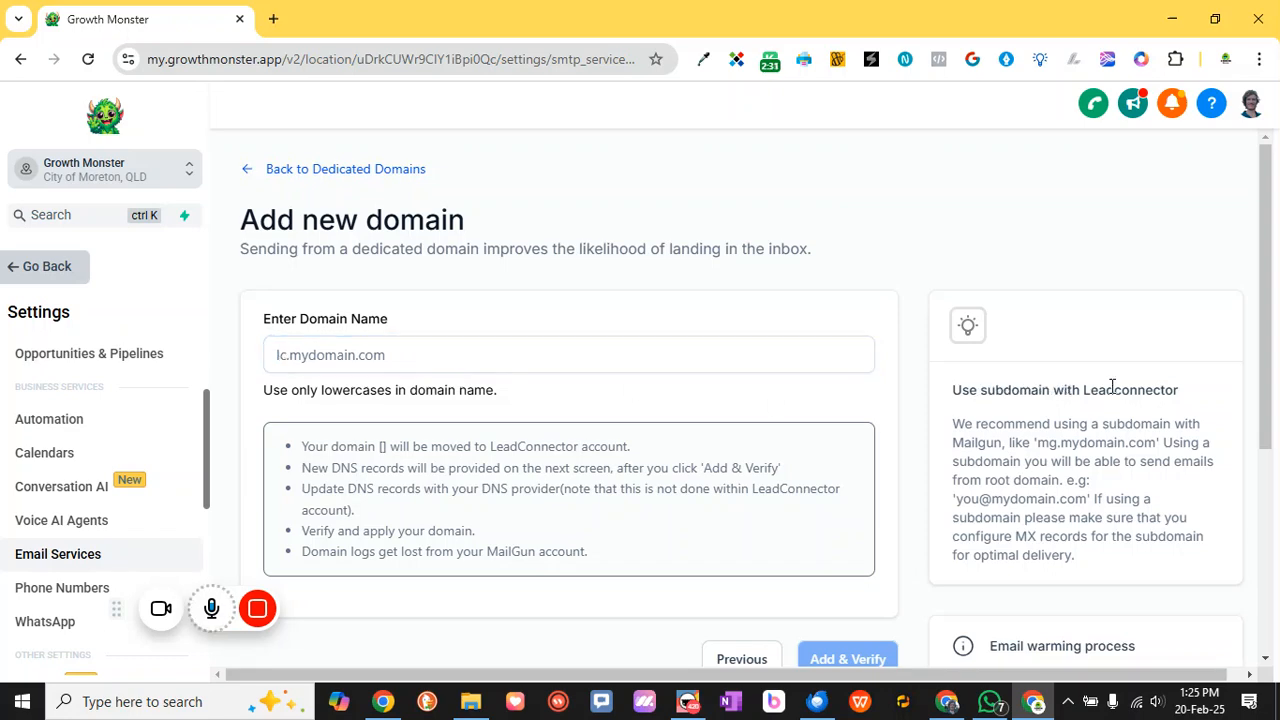
drag(998, 500, 1084, 498)
click(1082, 498)
double_click(1052, 502)
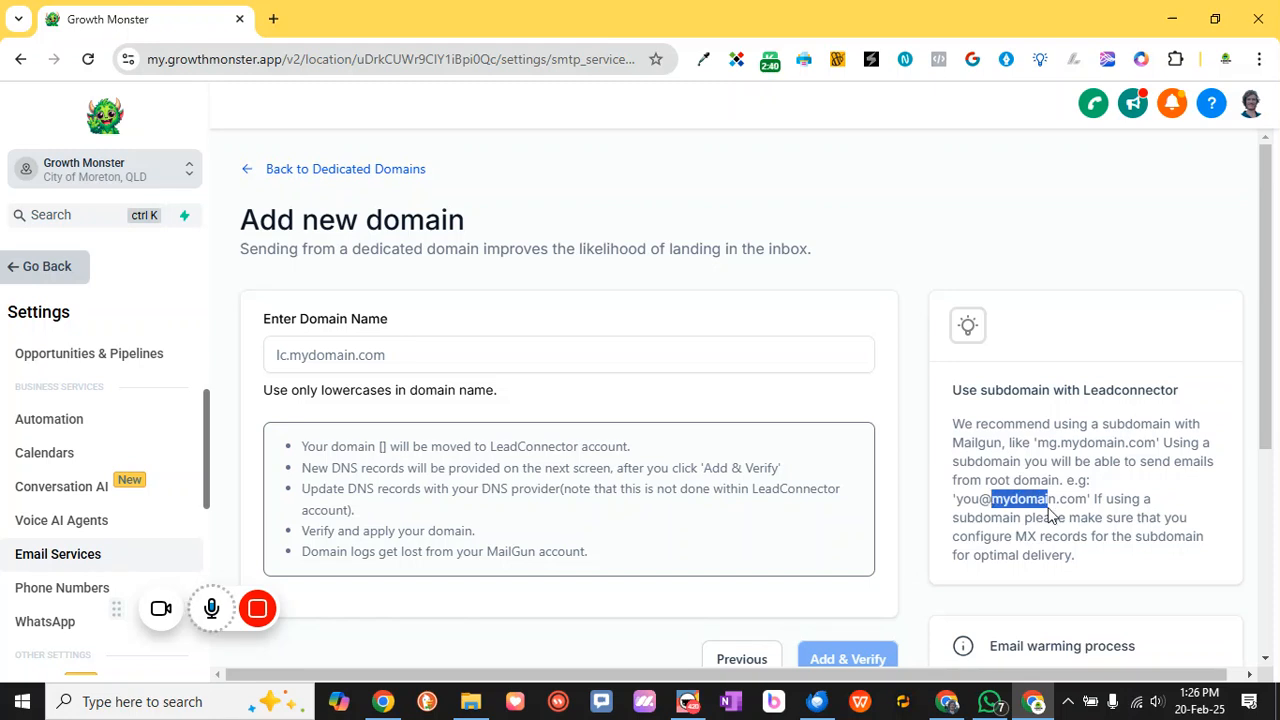
drag(1088, 498, 990, 498)
Enter lc.growthmonster.org as the new domain name
click(348, 356)
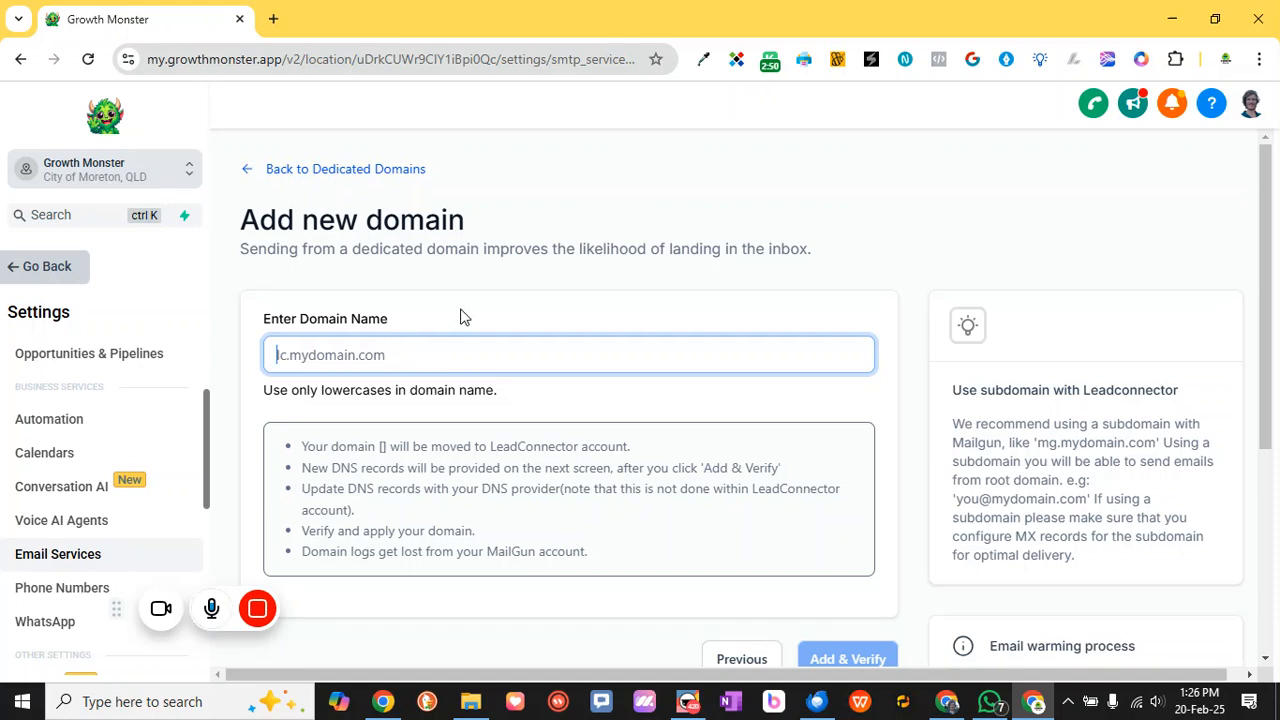
text(lc)
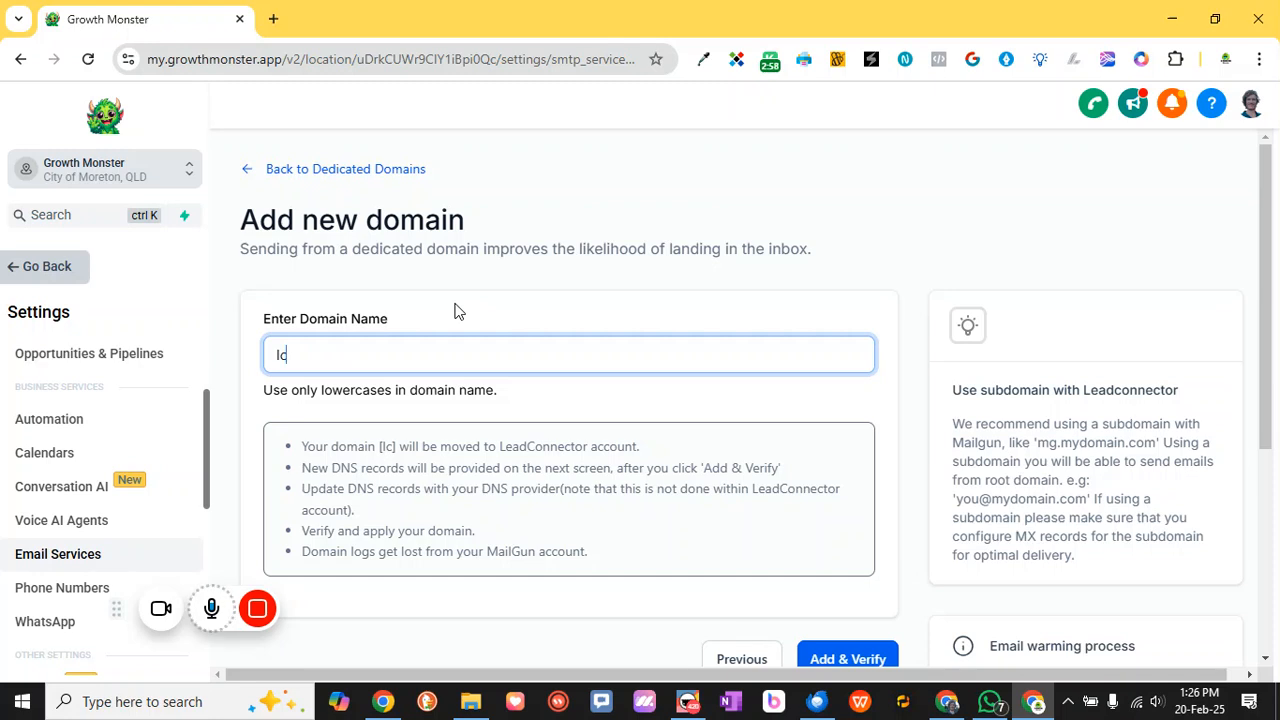
text(.)
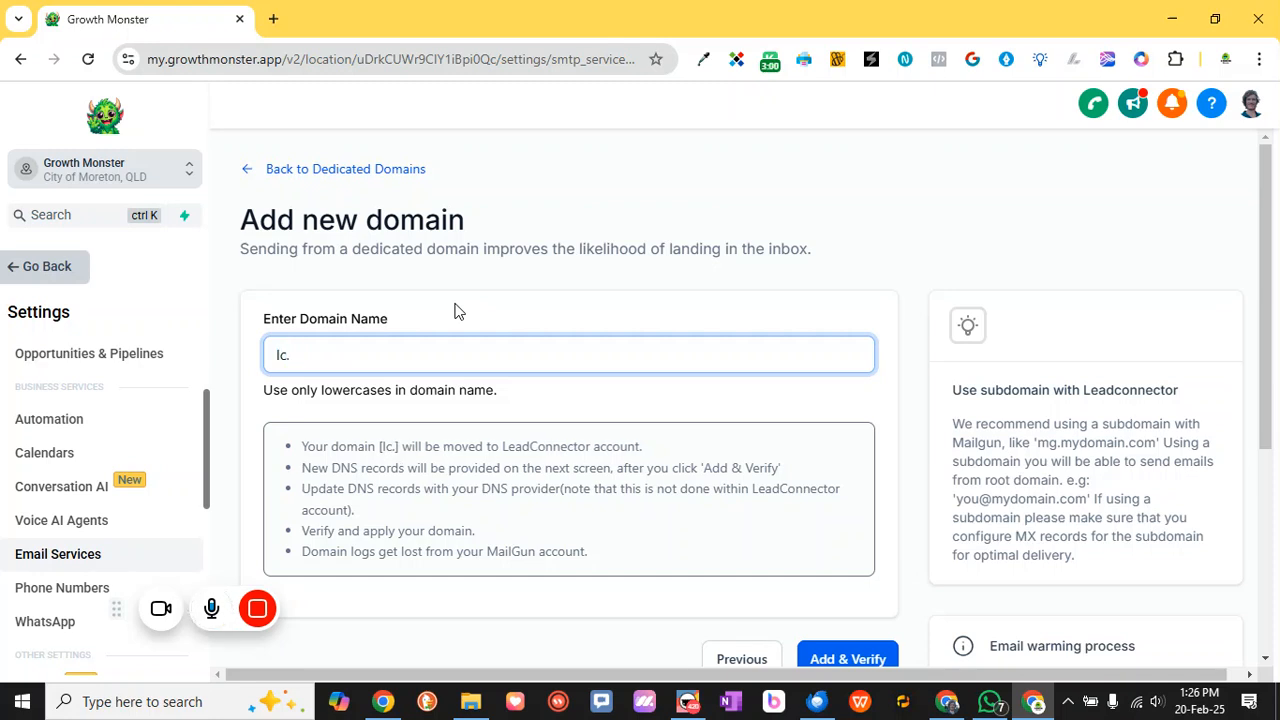
text(gr)
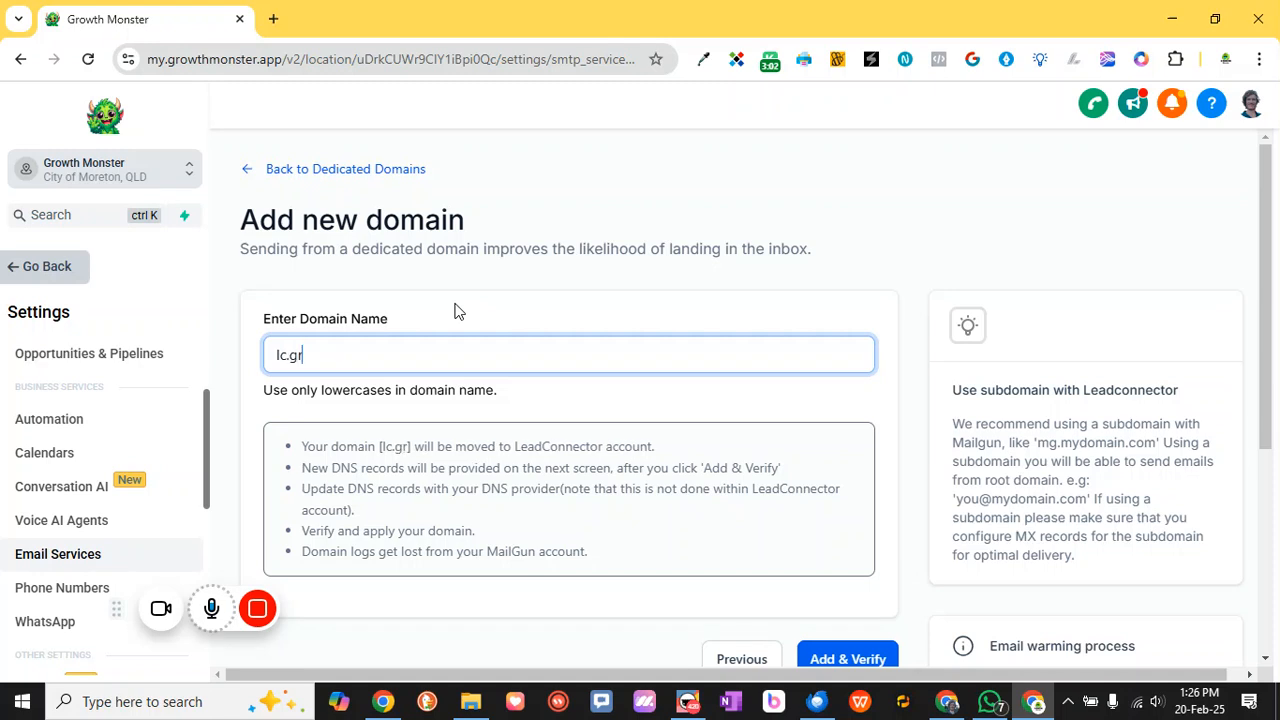
text(owthmonster.)
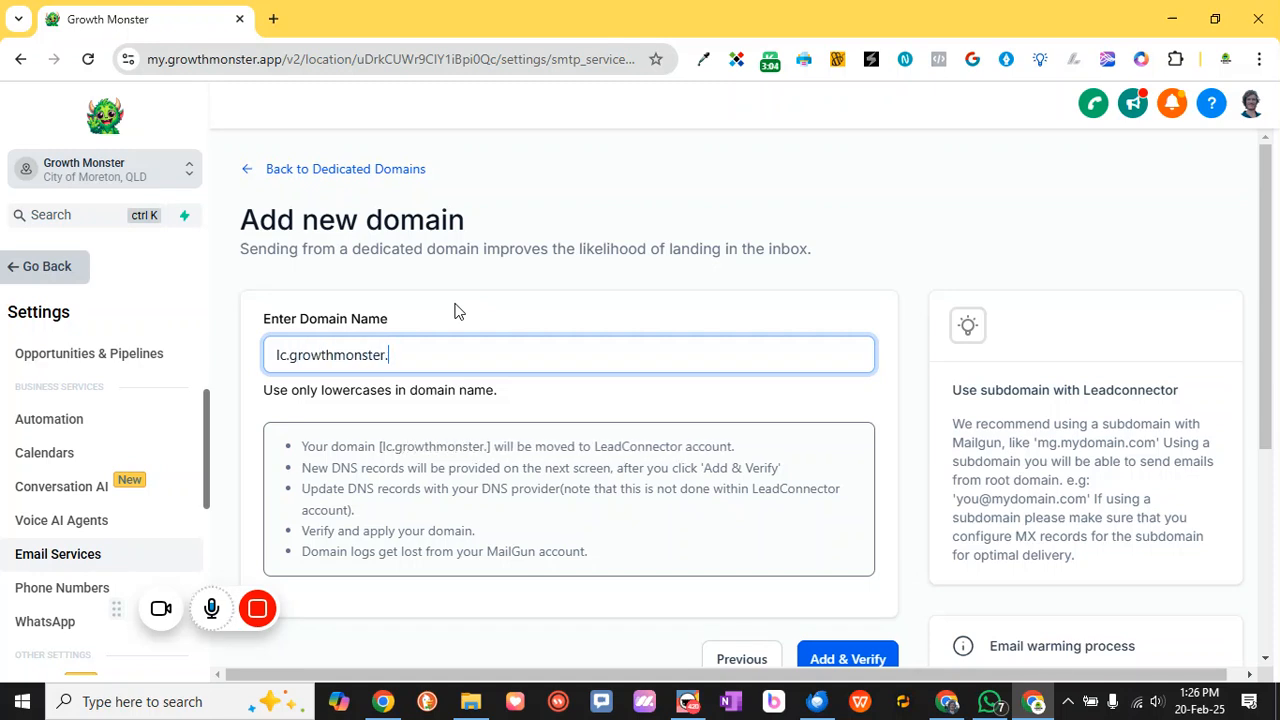
text(org)
scroll(474, 349, down, 2)
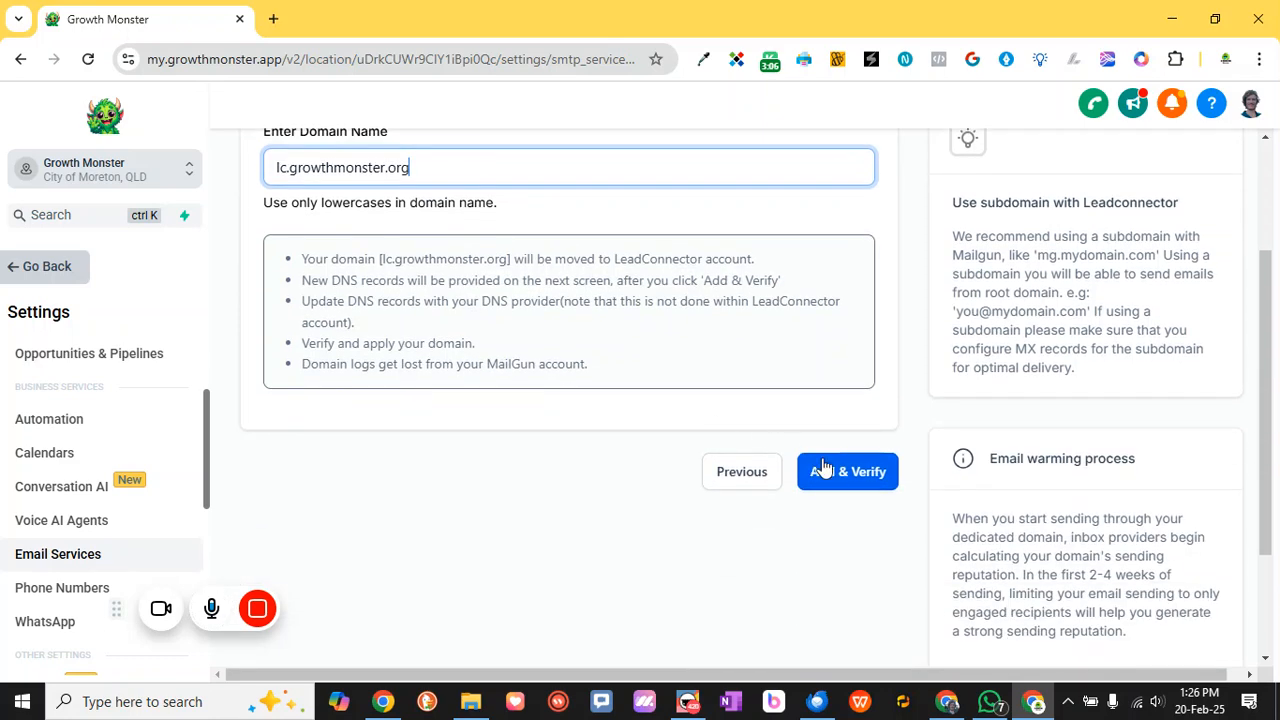
Submit lc.growthmonster.org, continue to Cloudflare, and review the six TXT, CNAME and MX records
click(843, 471)
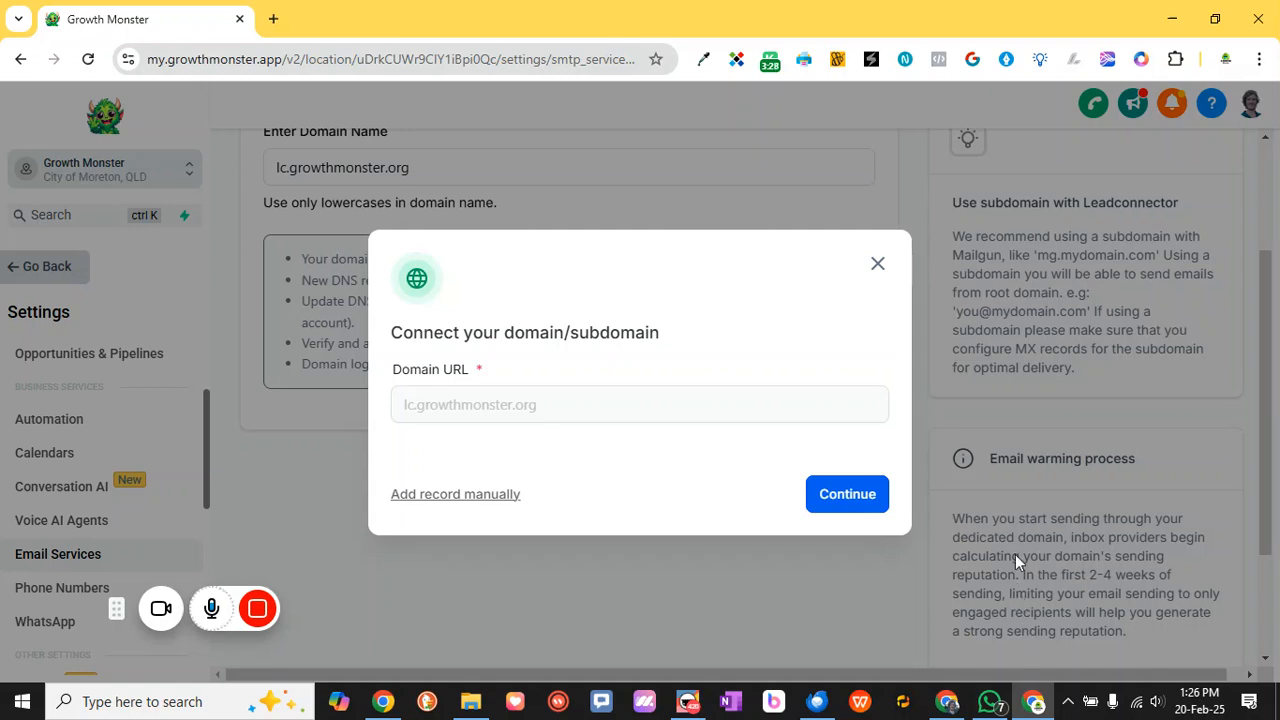
click(845, 500)
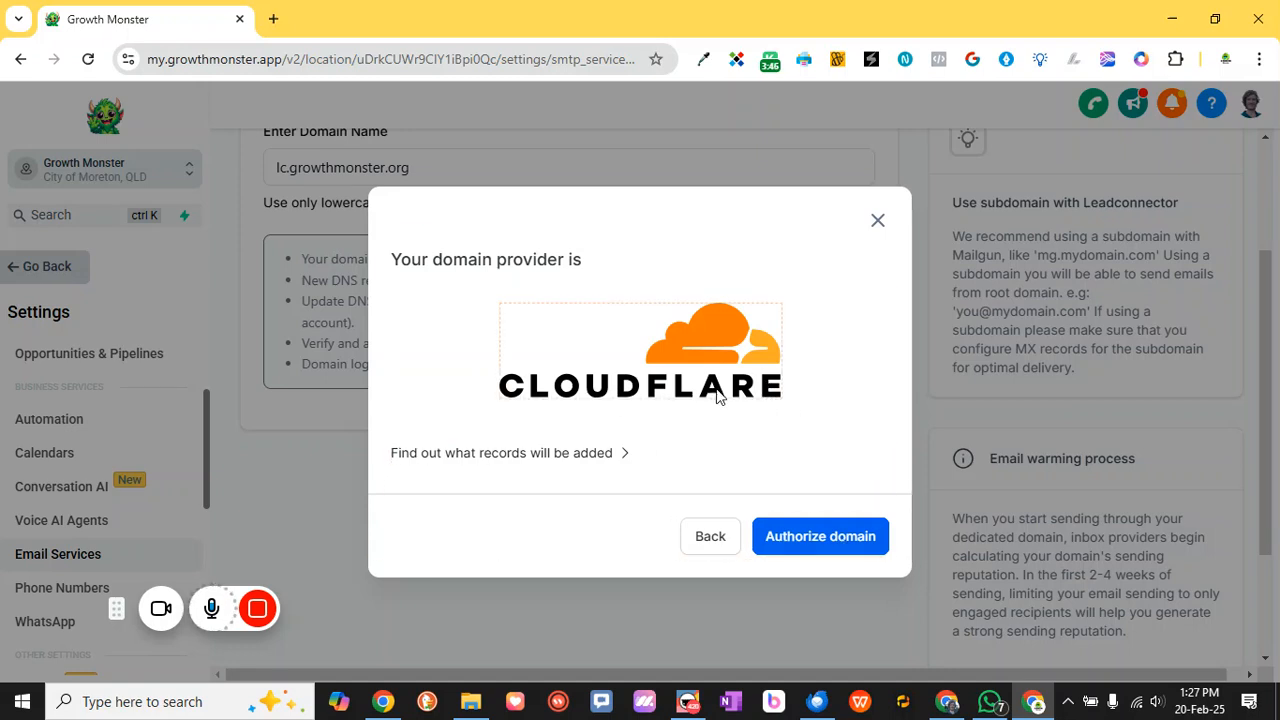
click(624, 456)
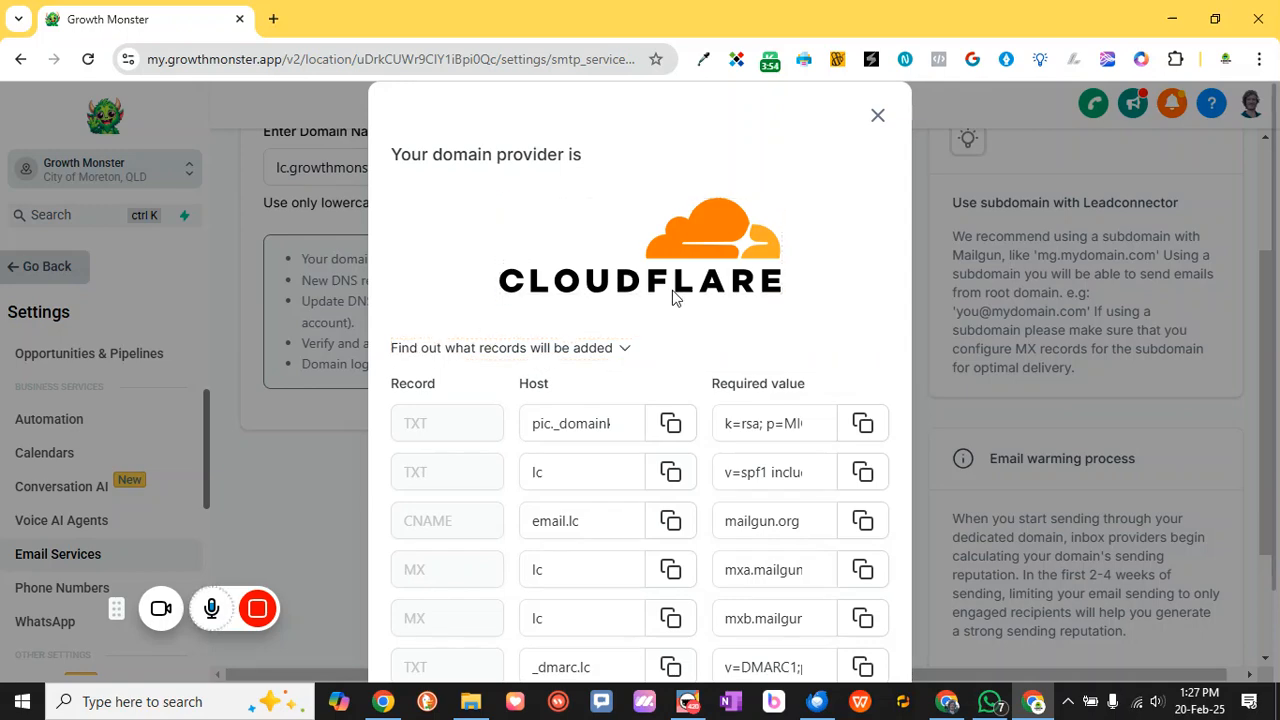
scroll(672, 297, down, 1)
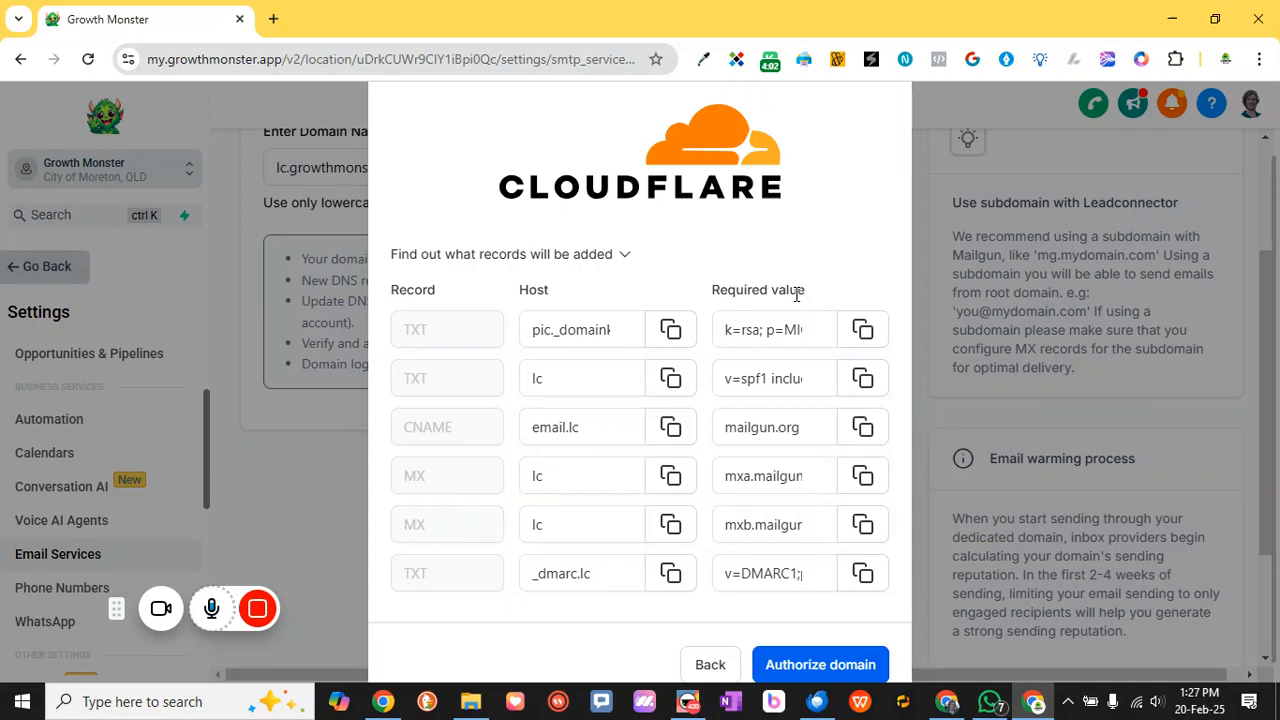
scroll(543, 366, down, 1)
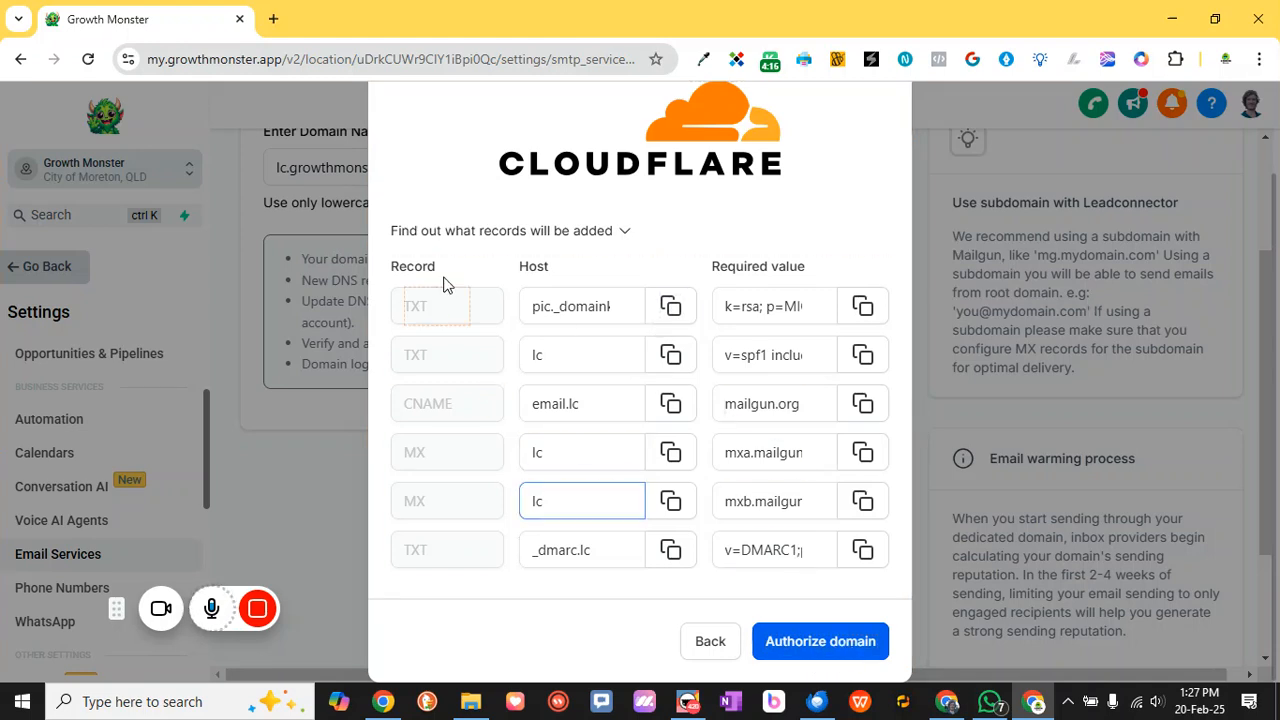
Authorize adding the TXT, CNAME, MX and DMARC records for lc.growthmonster.org in Cloudflare
click(812, 645)
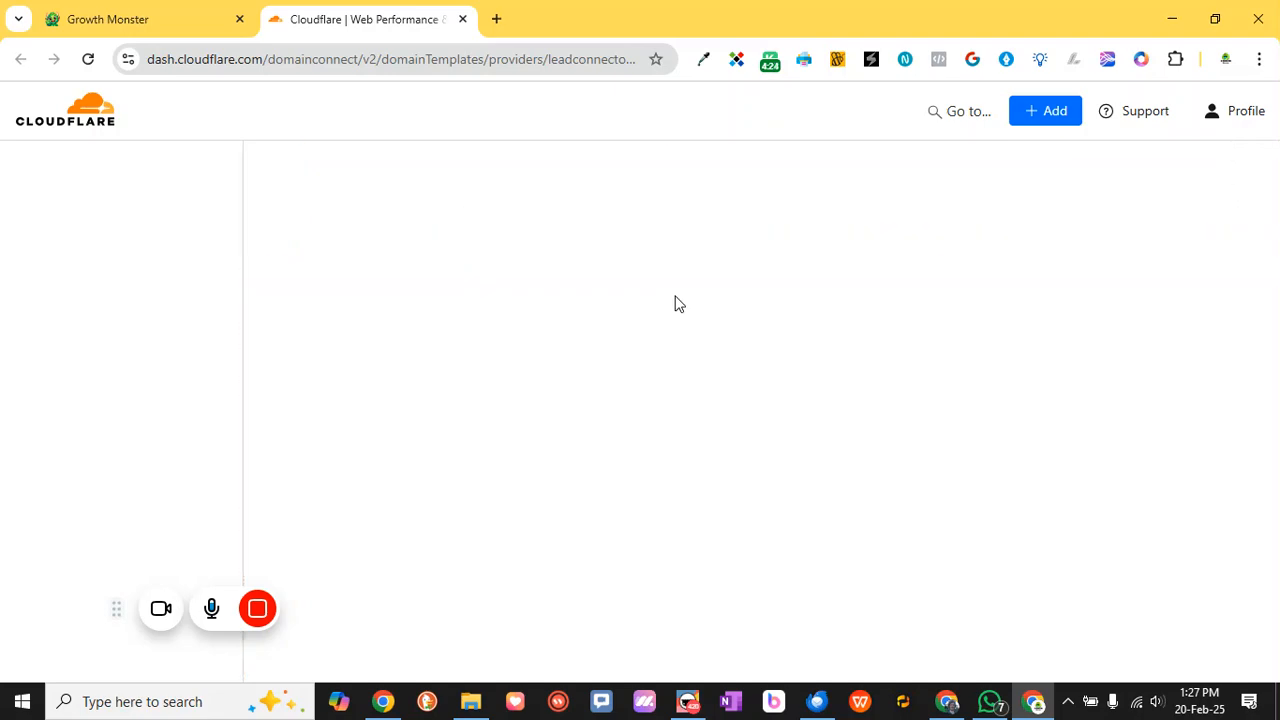
scroll(483, 530, down, 3)
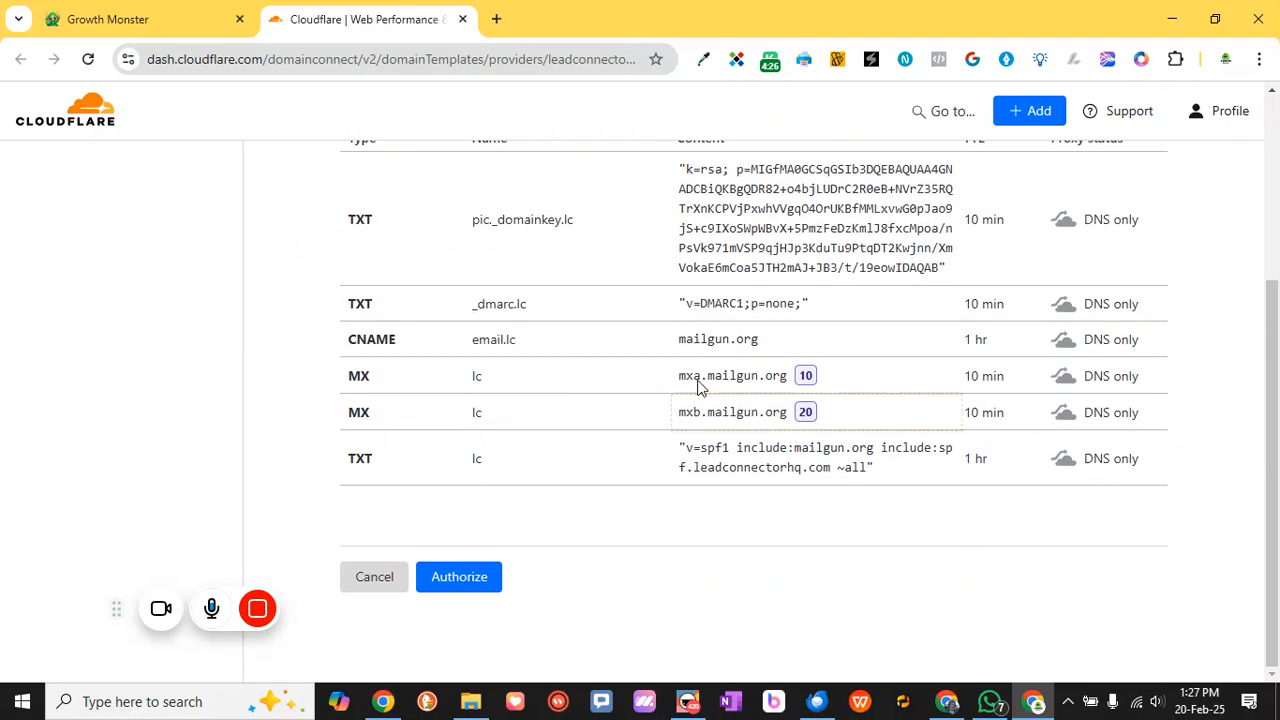
scroll(590, 375, up, 3)
scroll(600, 366, down, 3)
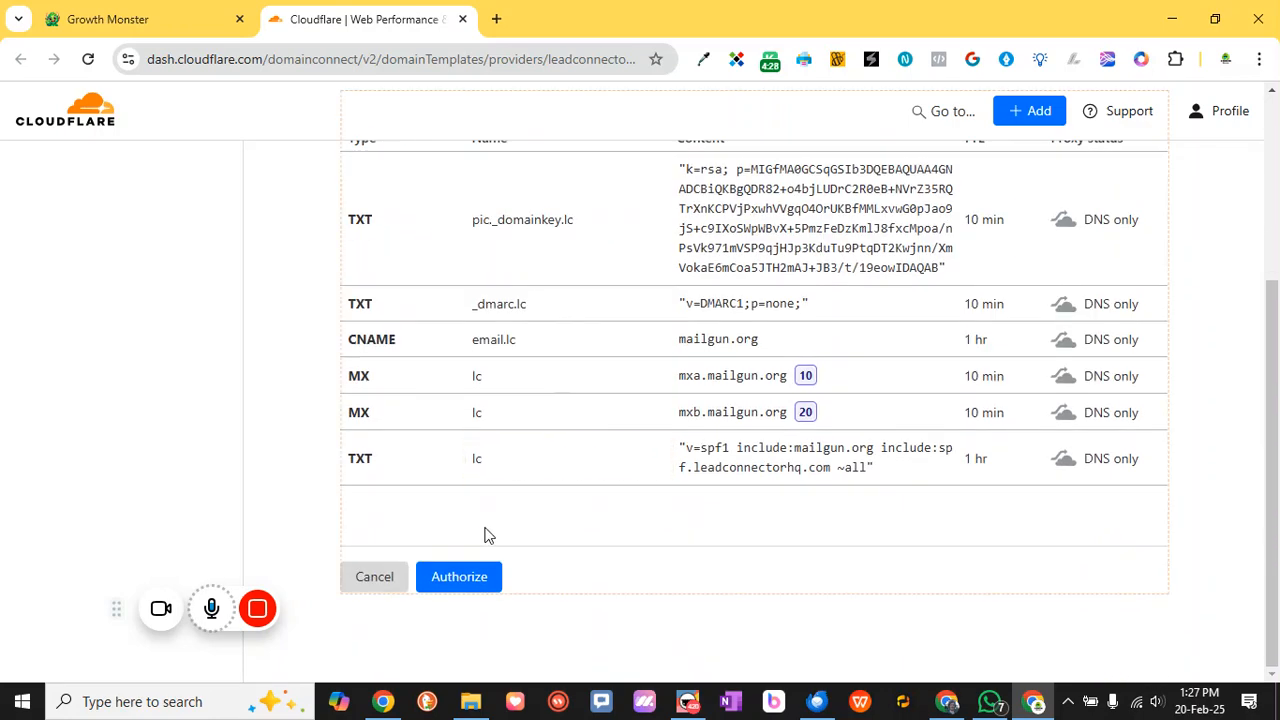
click(462, 578)
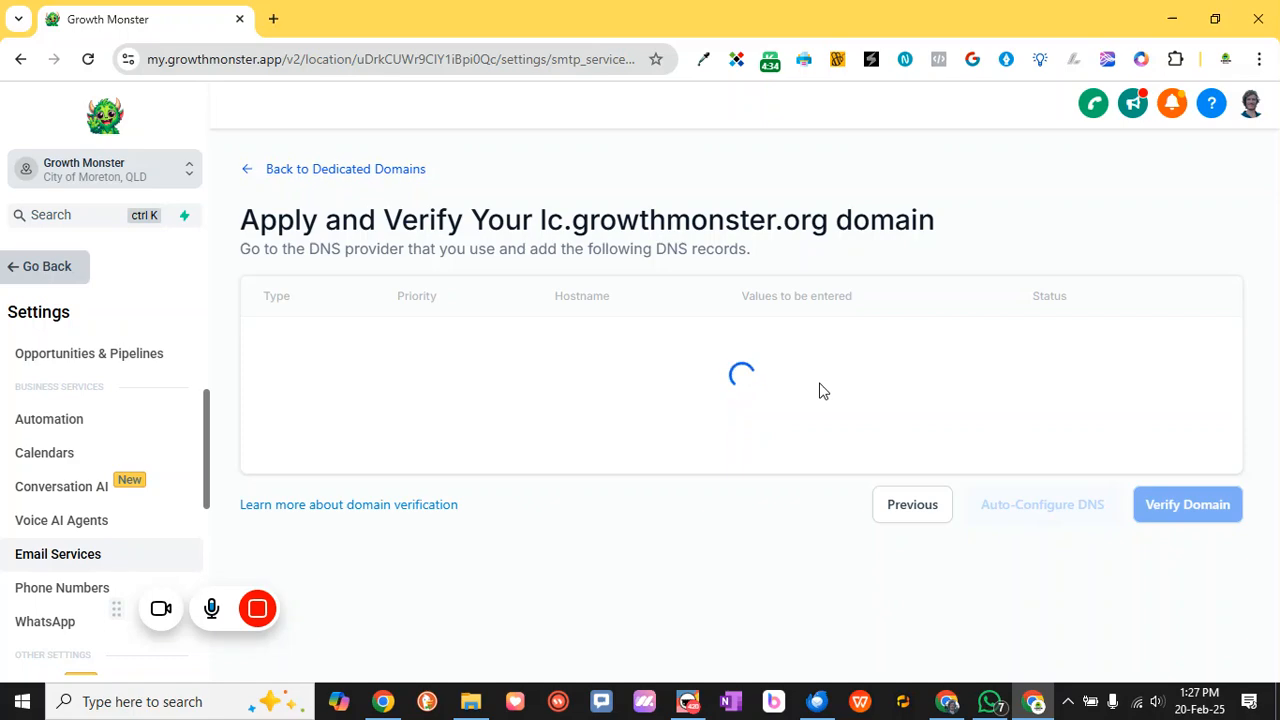
Run Verify Domain on the lc.growthmonster.org DNS records
scroll(925, 436, down, 3)
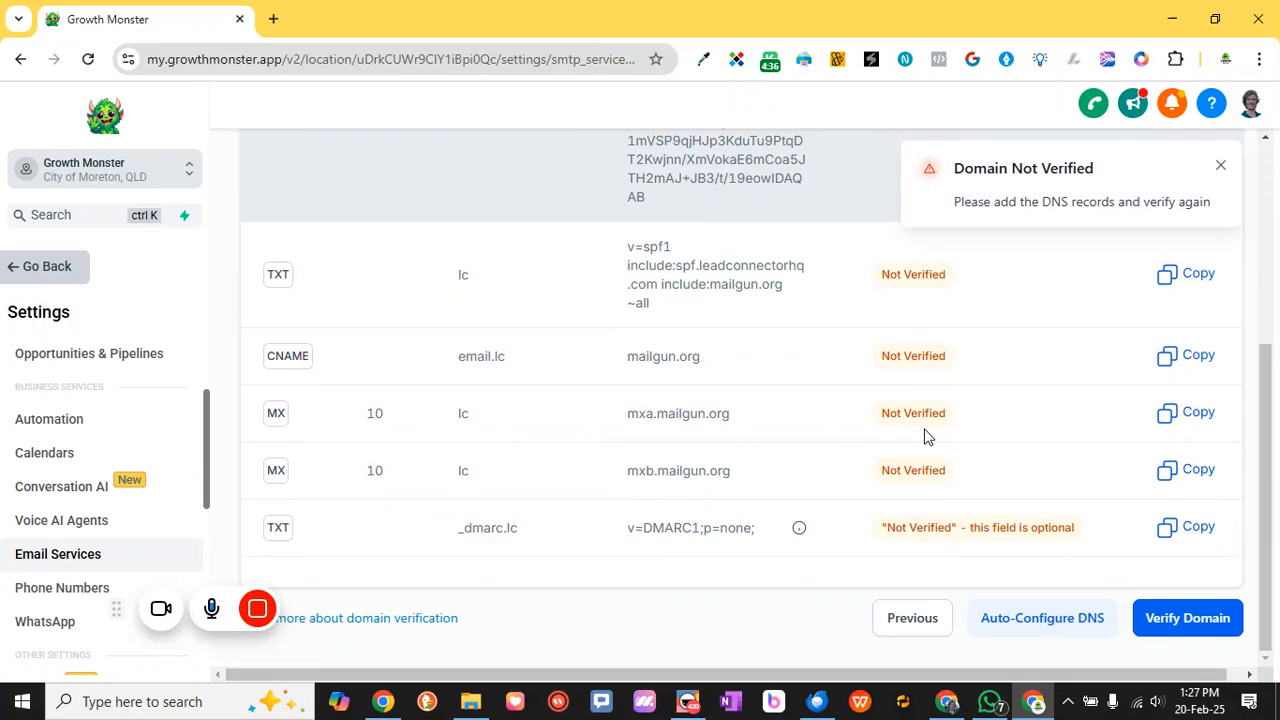
scroll(946, 521, up, 5)
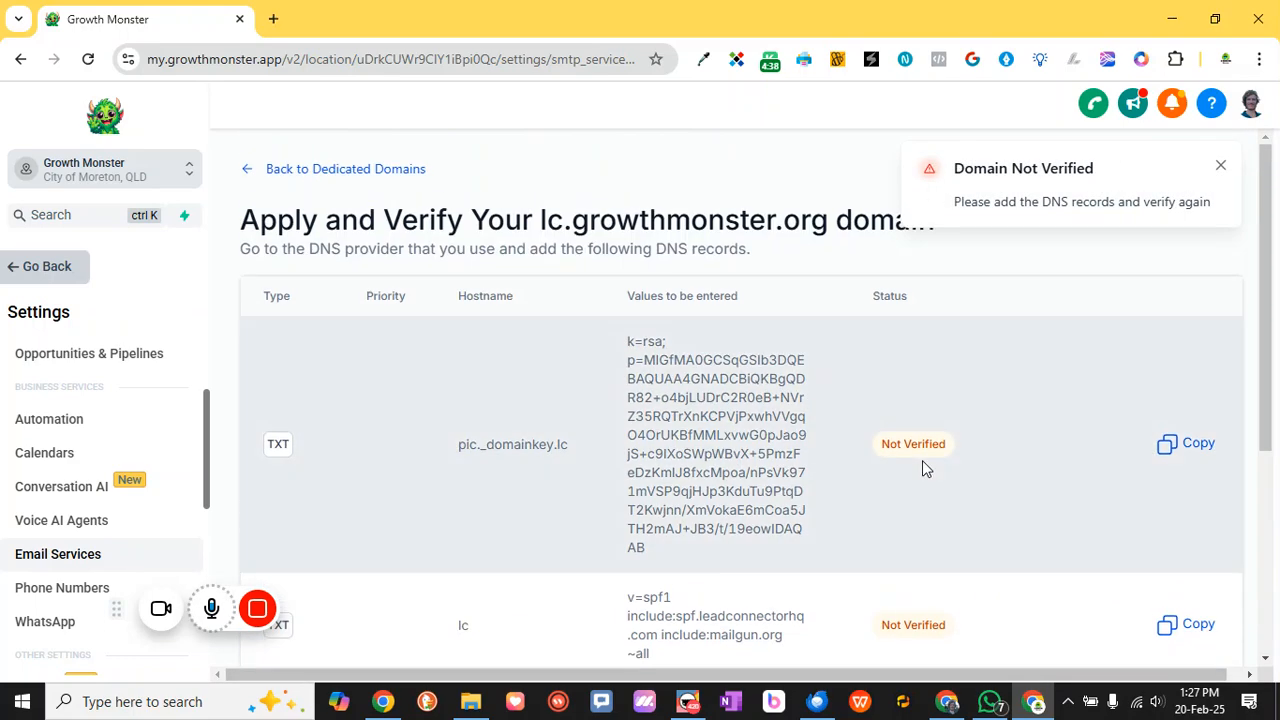
scroll(815, 397, down, 5)
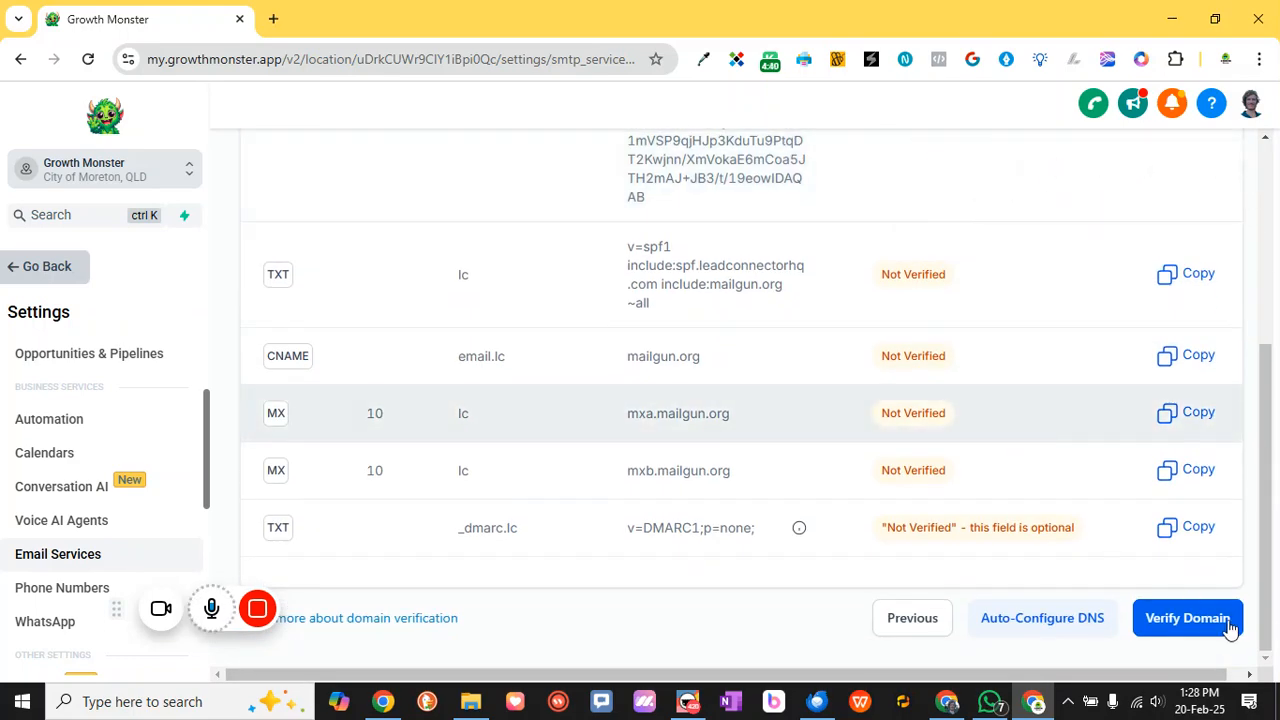
scroll(912, 357, up, 5)
scroll(912, 357, down, 5)
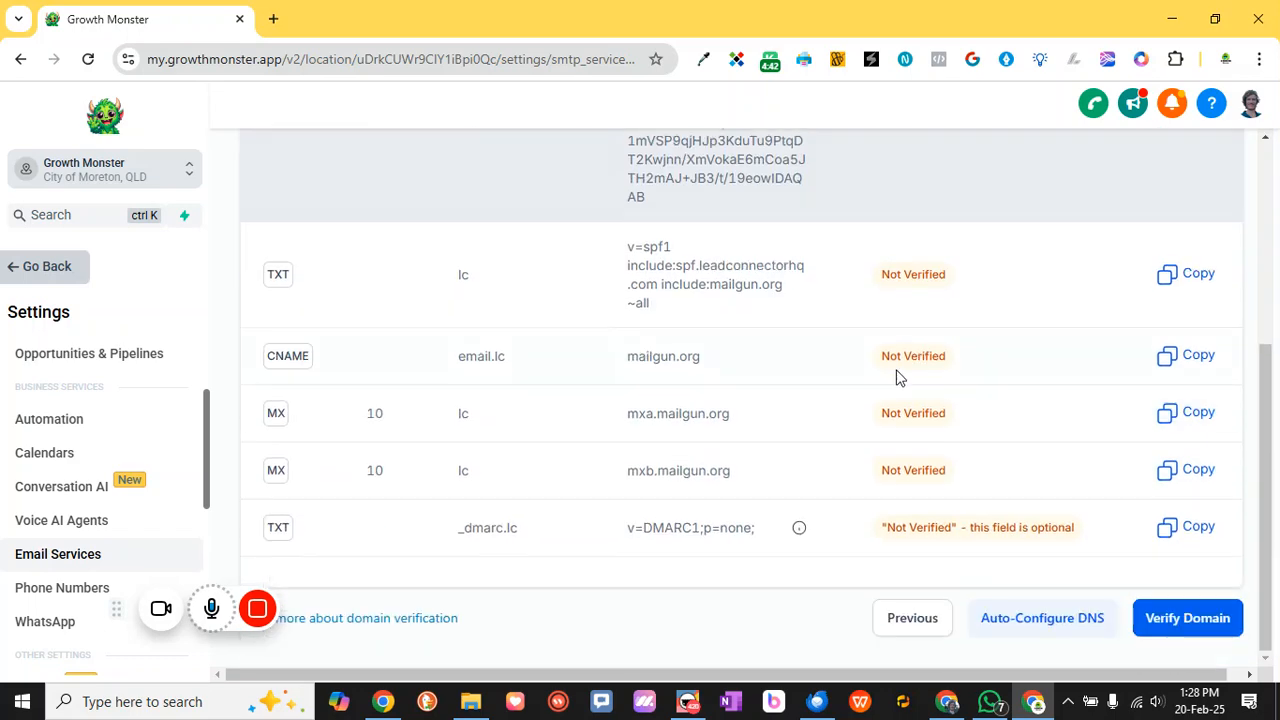
scroll(939, 445, up, 5)
scroll(480, 272, down, 5)
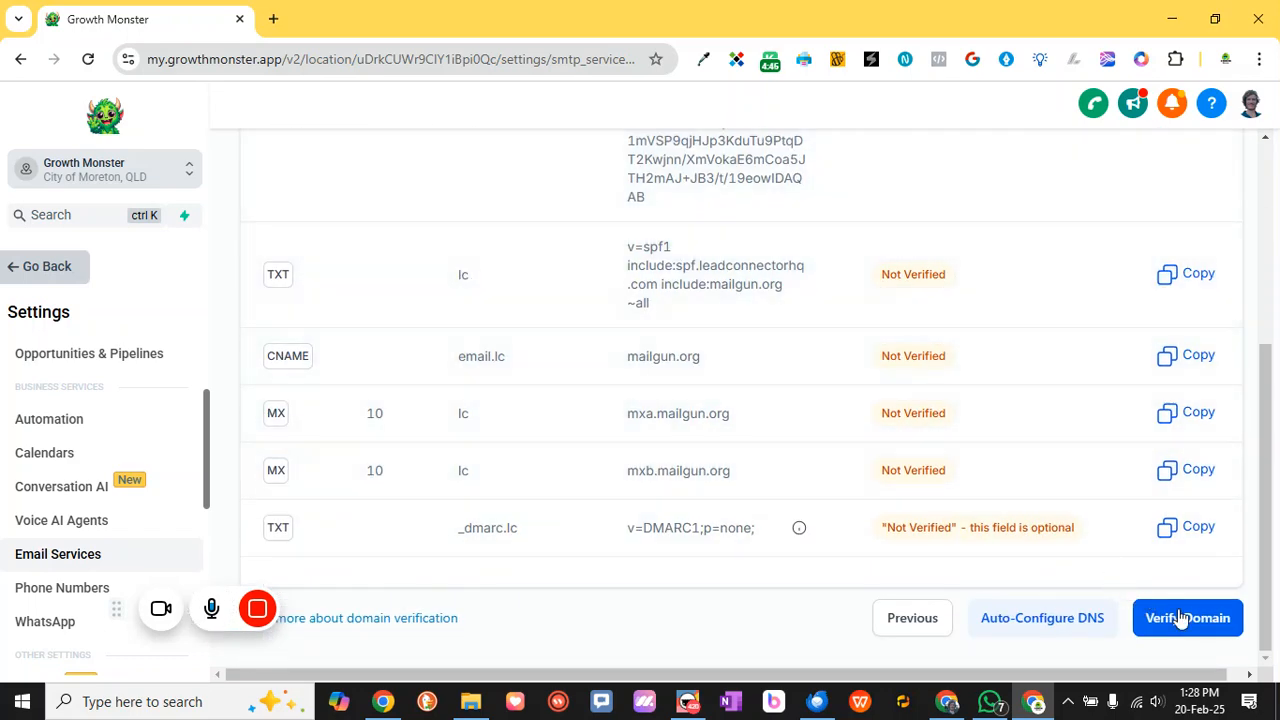
click(1186, 617)
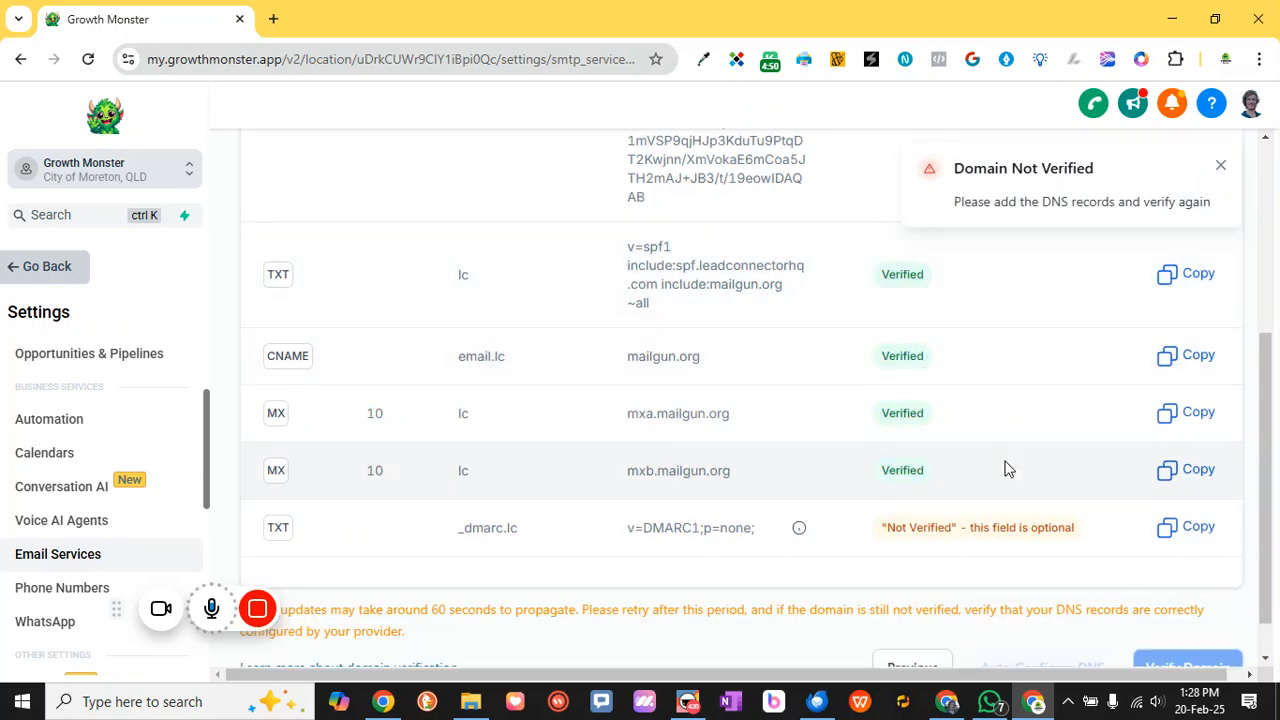
Reload the page and verify again so all six records show Verified
scroll(1006, 466, up, 4)
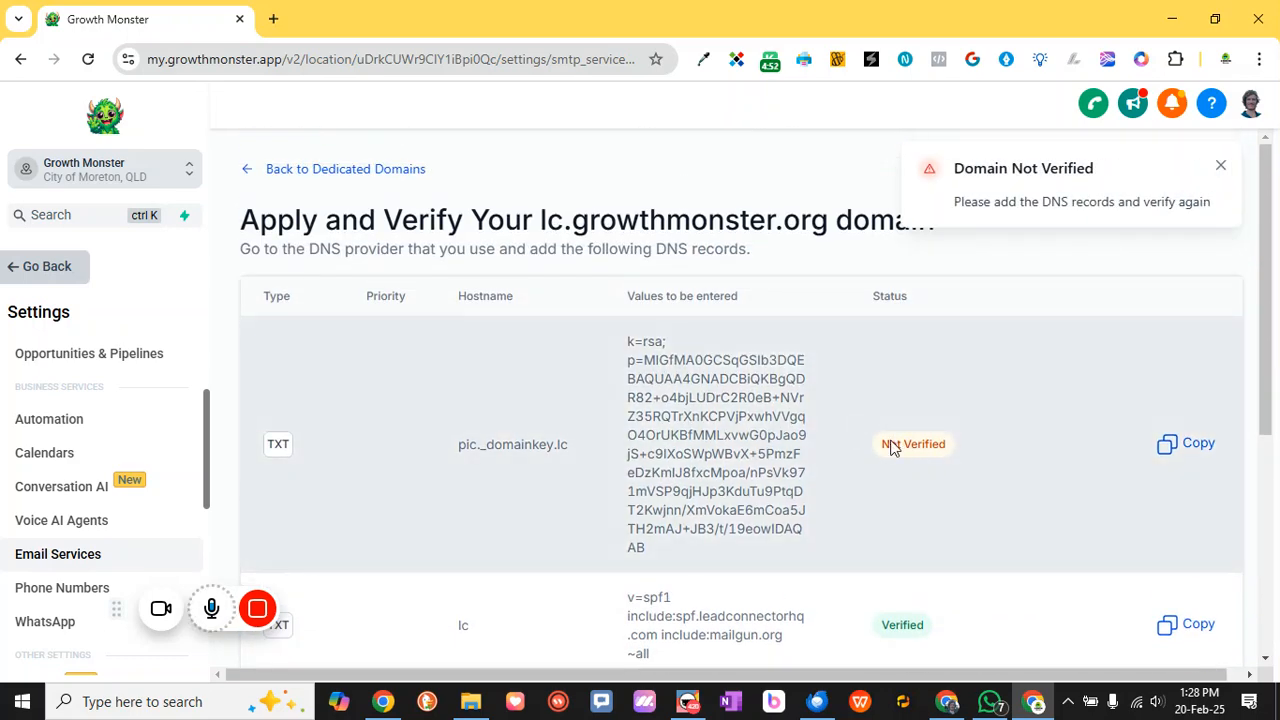
scroll(1006, 466, down, 4)
scroll(960, 477, up, 5)
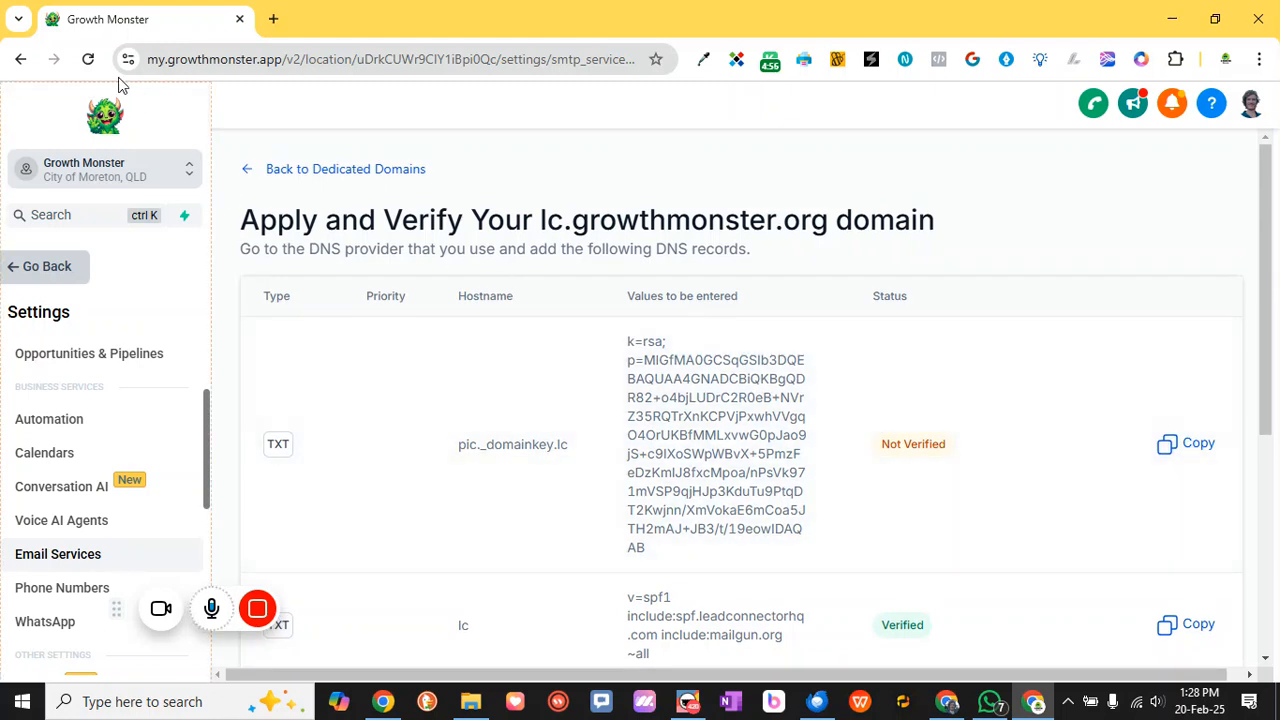
click(88, 60)
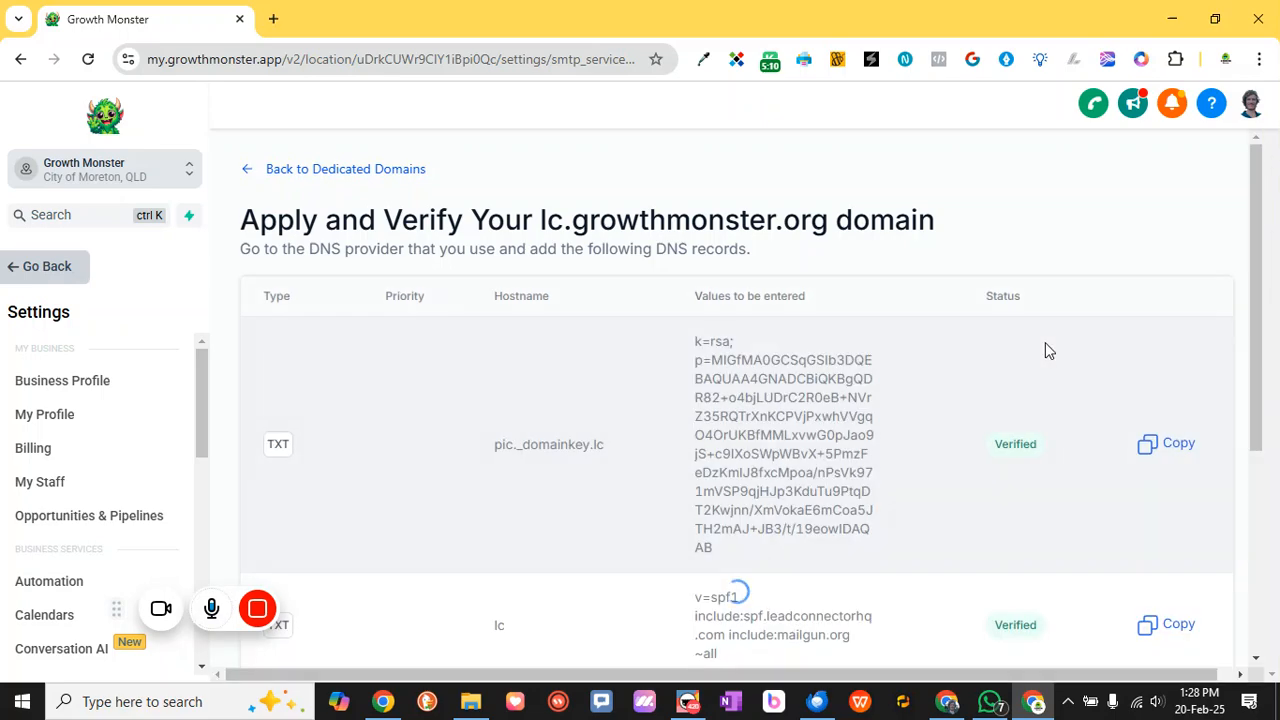
scroll(1008, 457, down, 1)
scroll(1008, 457, down, 4)
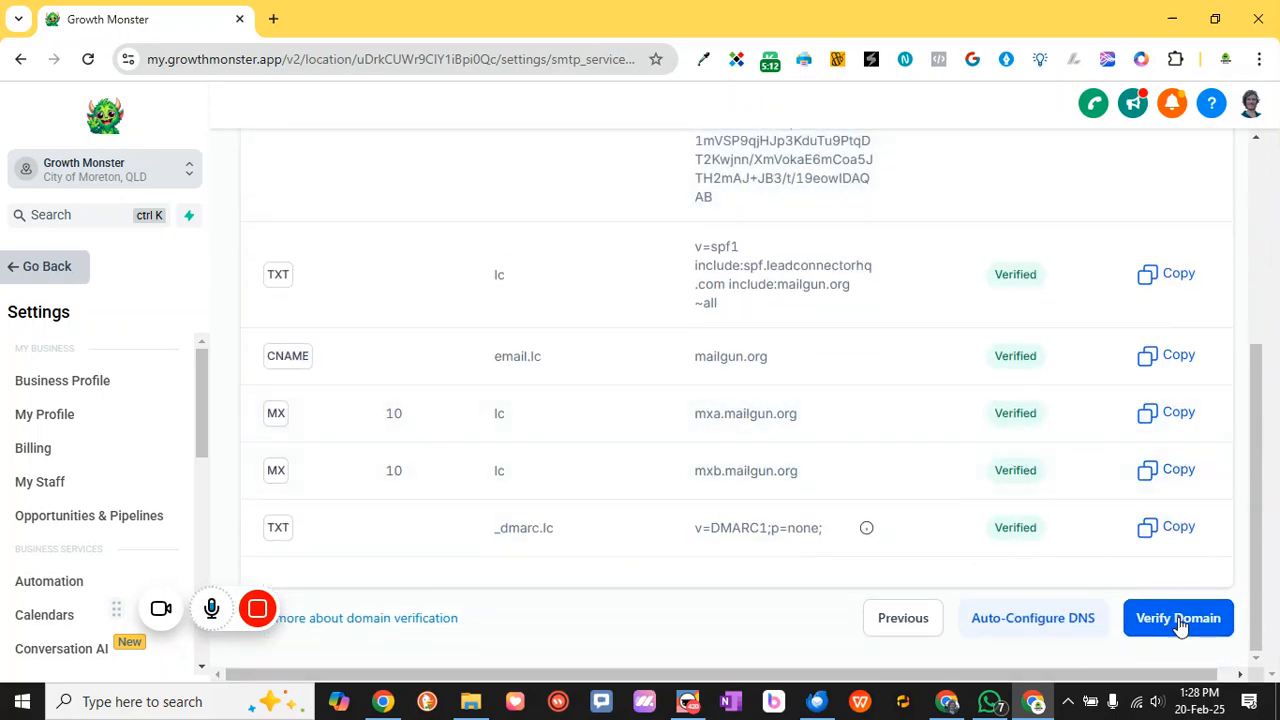
click(1180, 617)
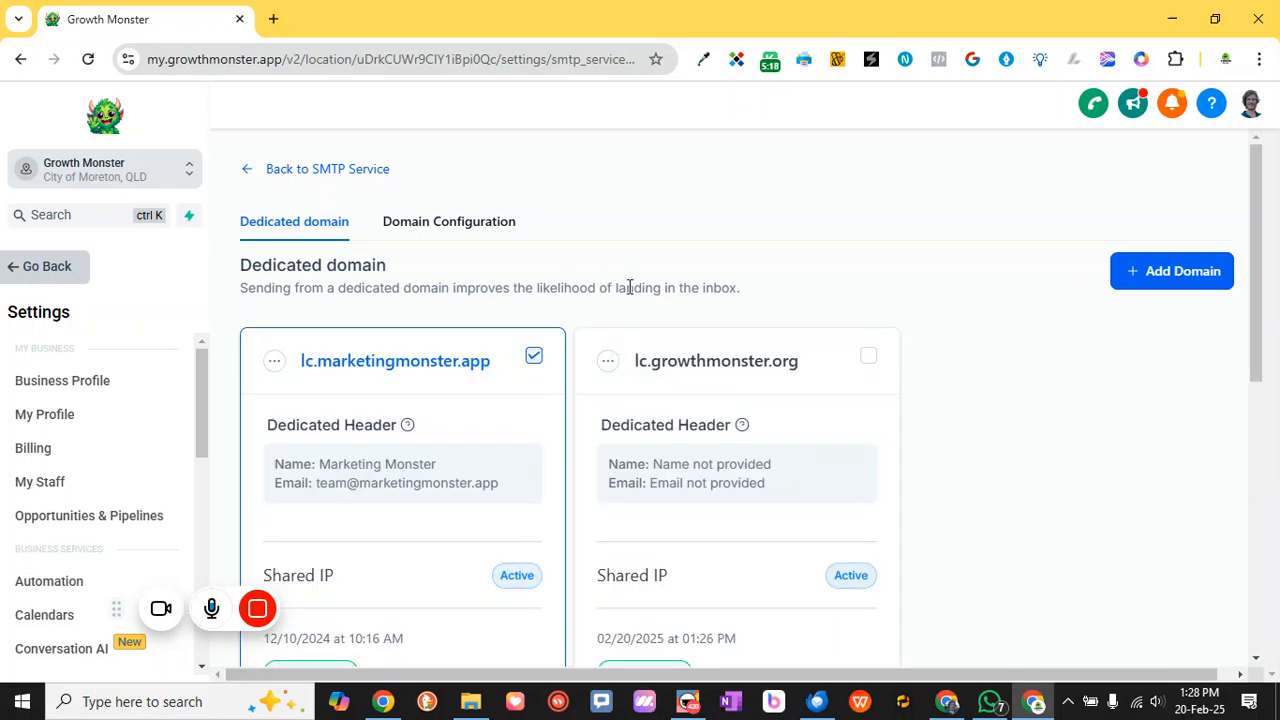
Tick lc.growthmonster.org as the default sending domain and open its actions menu
click(868, 356)
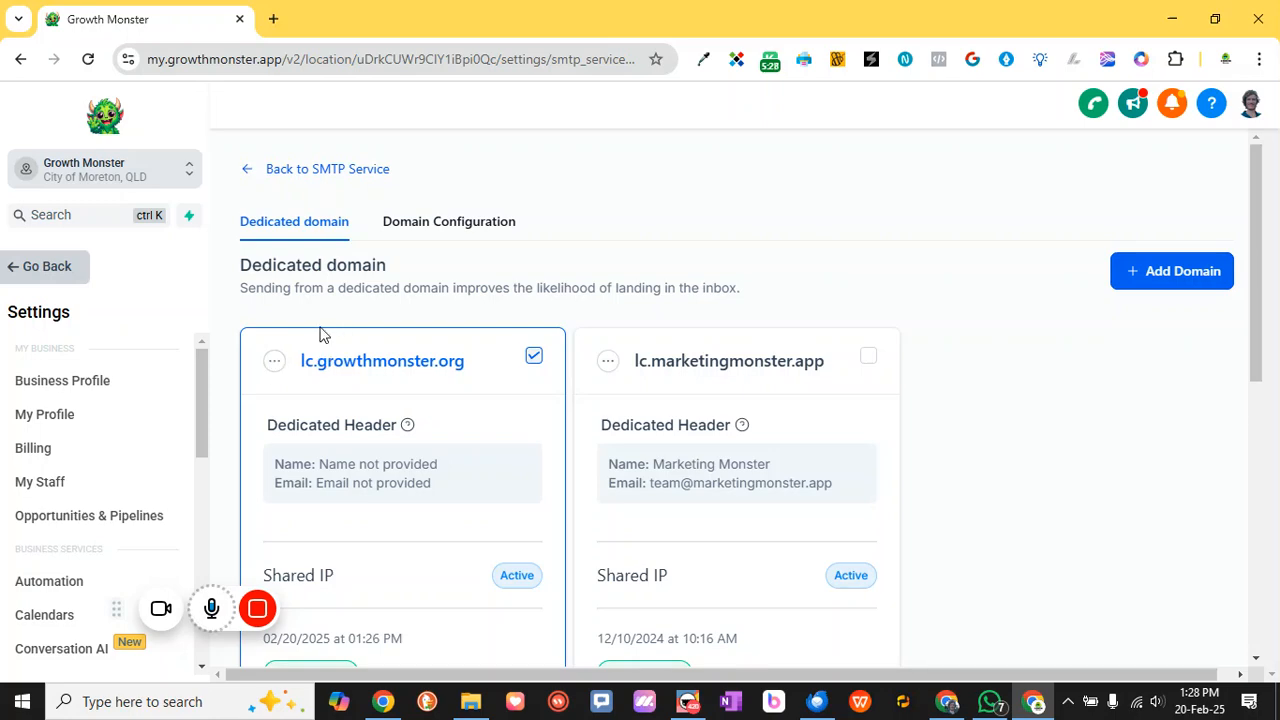
scroll(428, 428, down, 4)
scroll(463, 286, up, 3)
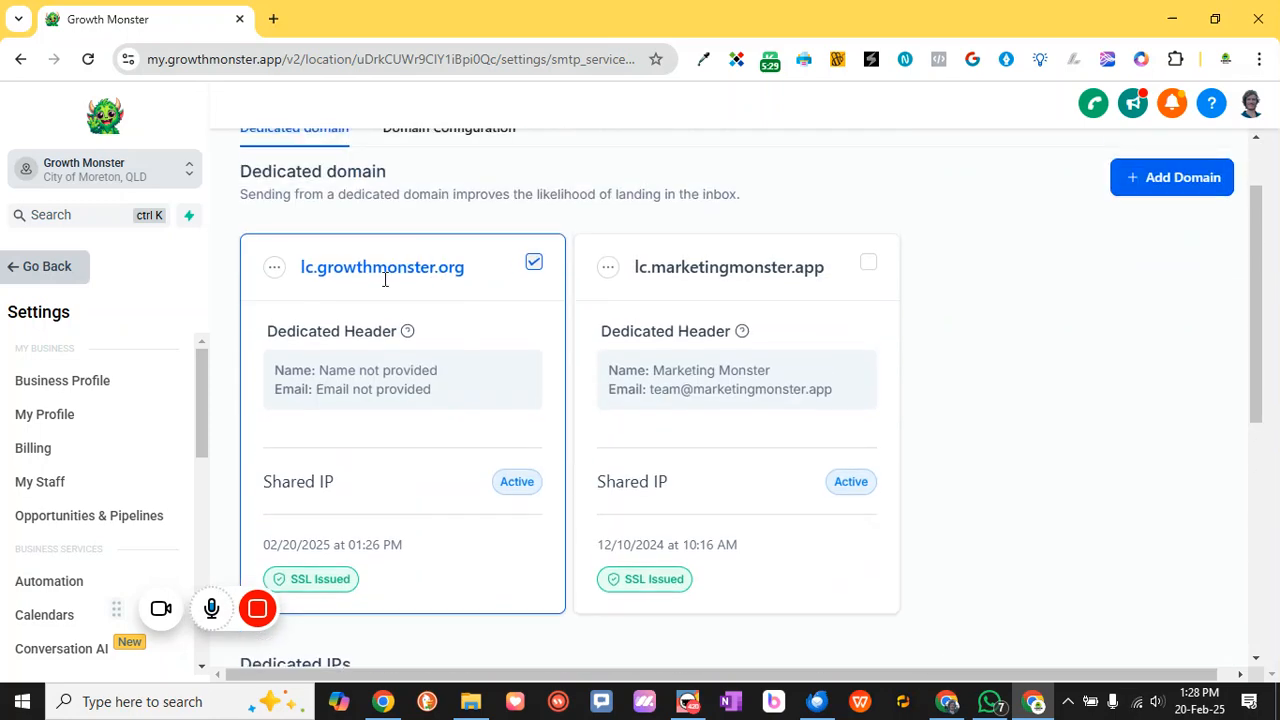
click(273, 270)
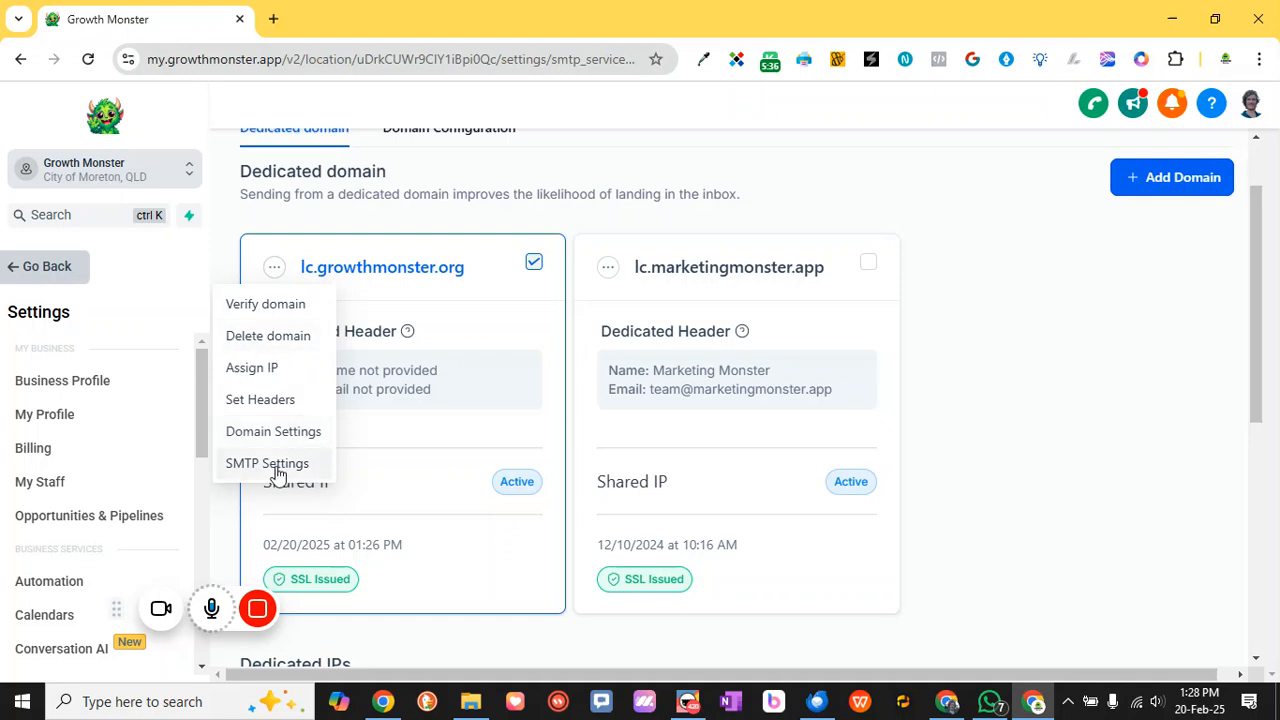
Set the lc.growthmonster.org header's From Name and From Email to the sender's name and address, and save
click(281, 401)
click(565, 400)
click(588, 488)
click(586, 396)
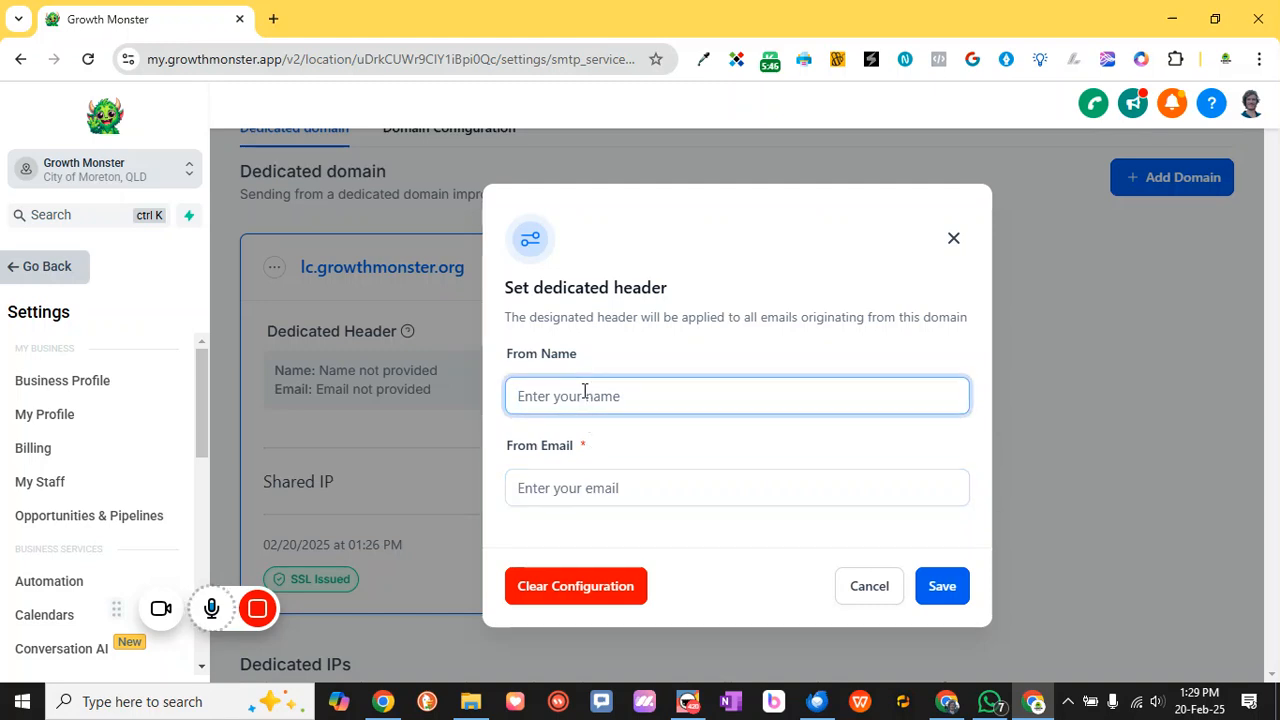
text(j)
key(BackSpace)
text(josh)
key(Tab)
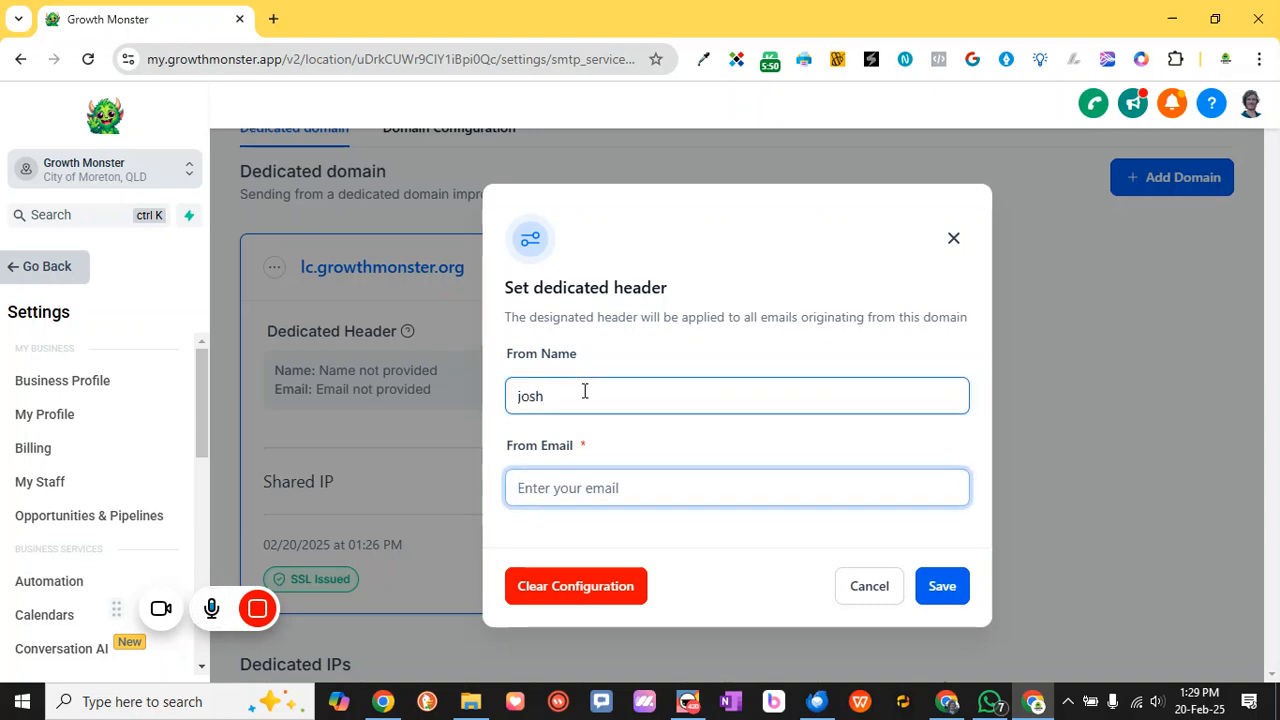
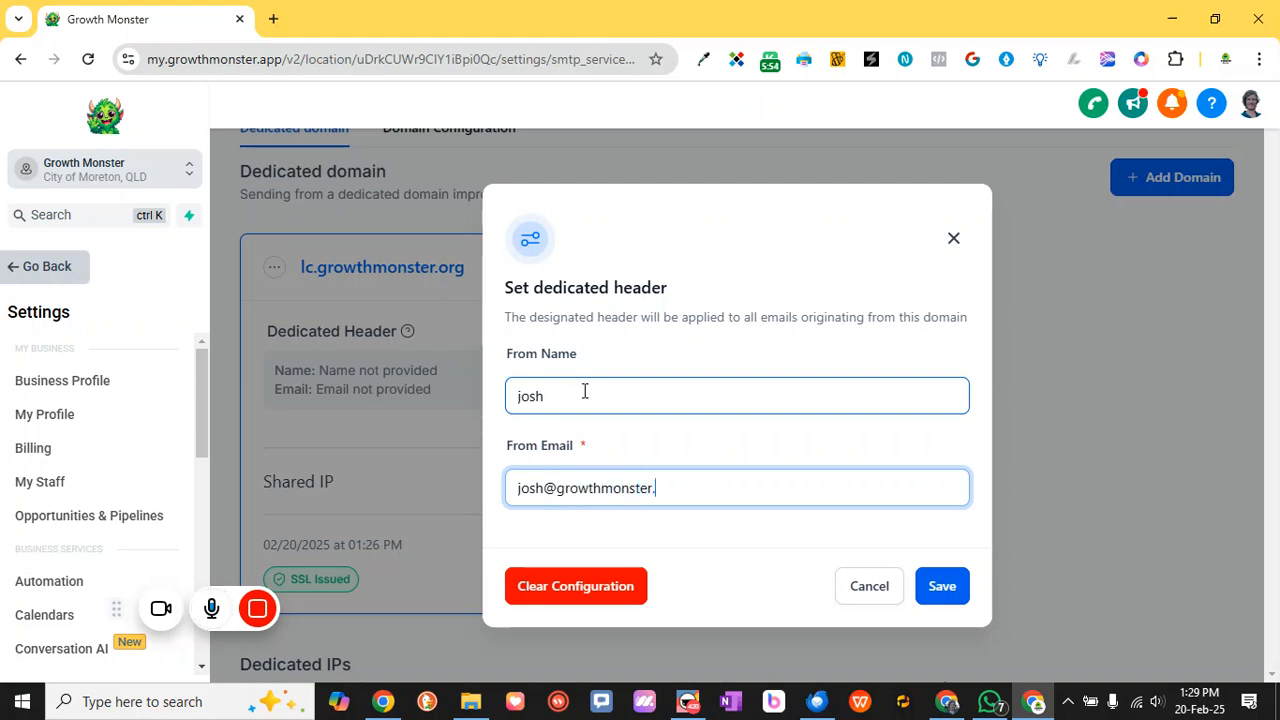
click(936, 586)
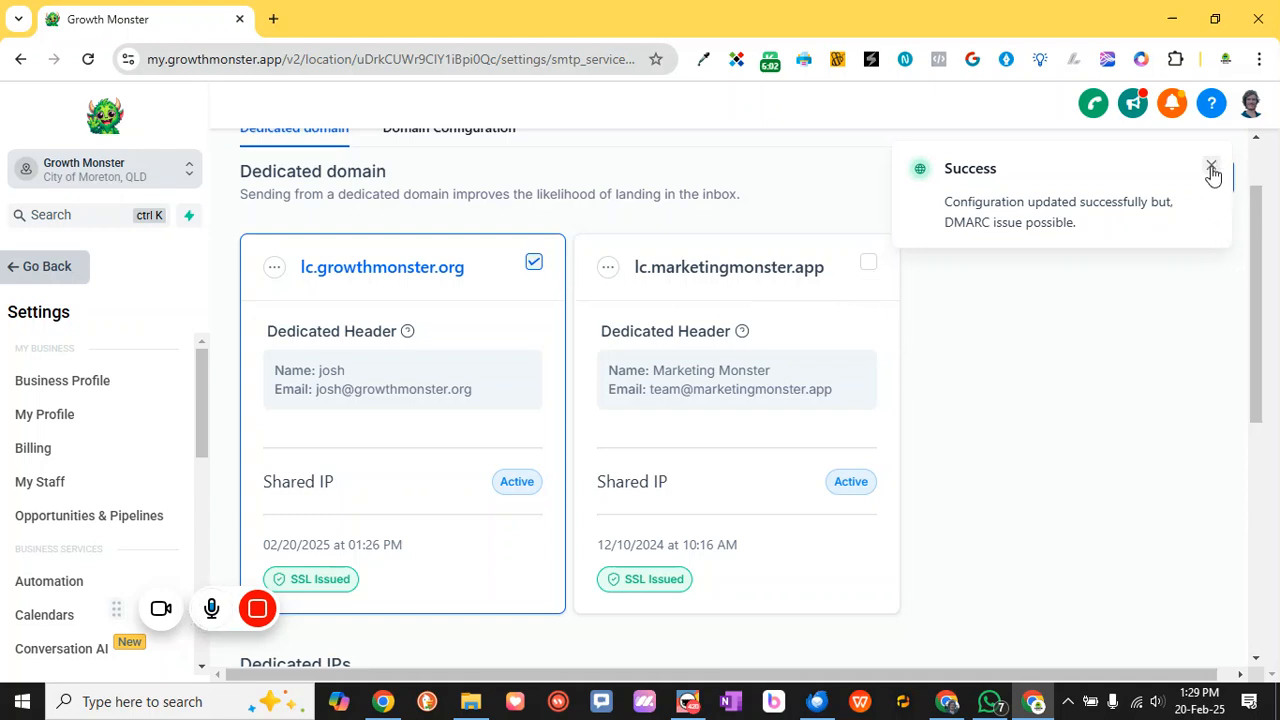
scroll(437, 171, up, 1)
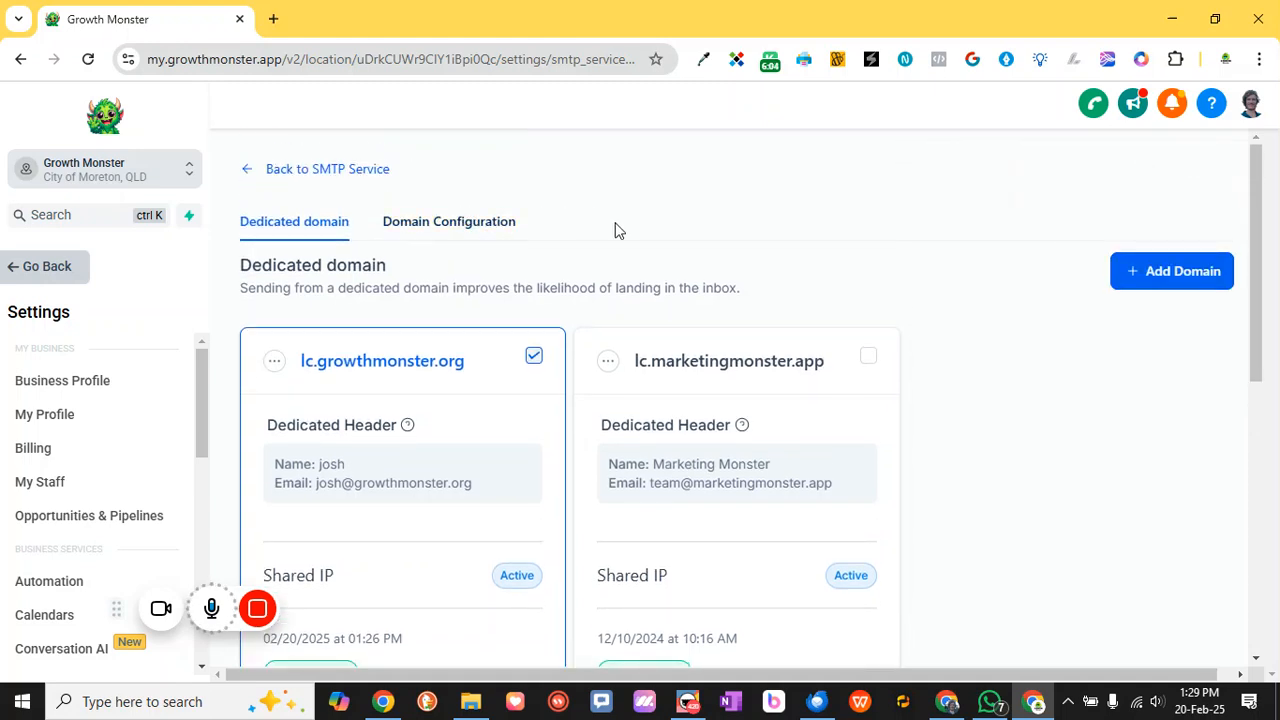
Open the domain configuration settings and browse the Workflow Domain choices
click(481, 224)
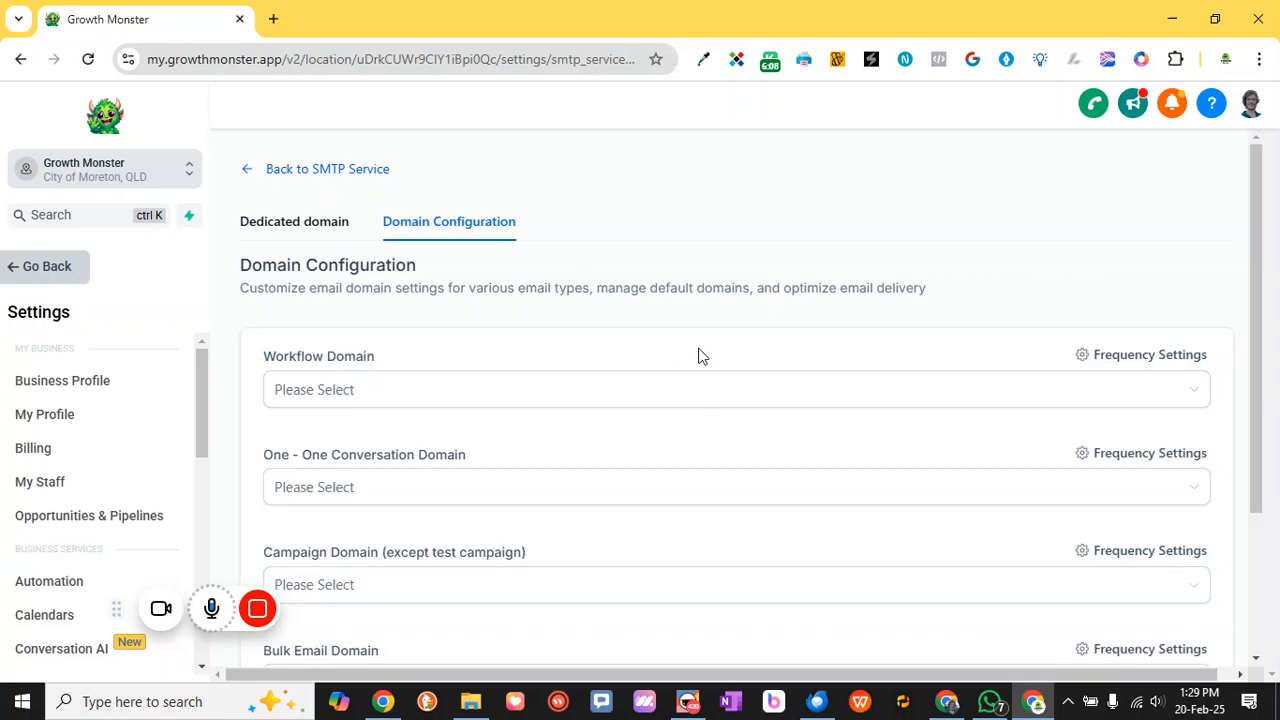
scroll(557, 337, down, 2)
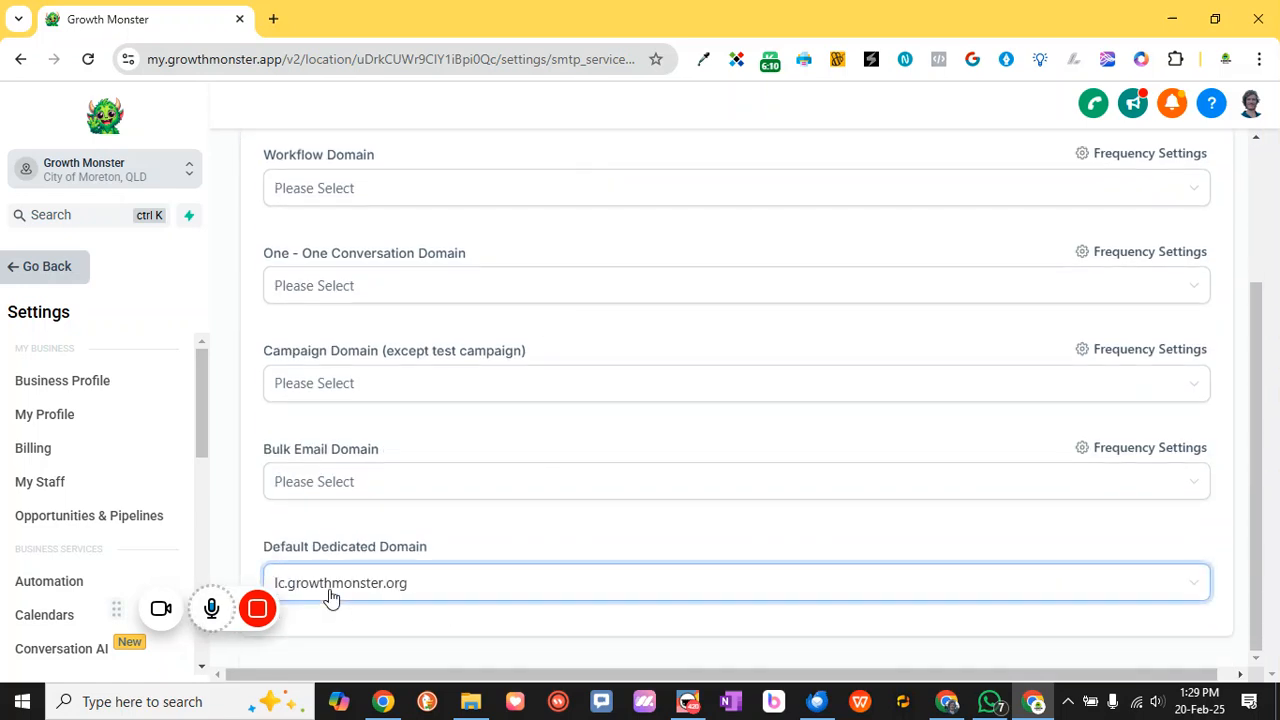
scroll(574, 500, up, 2)
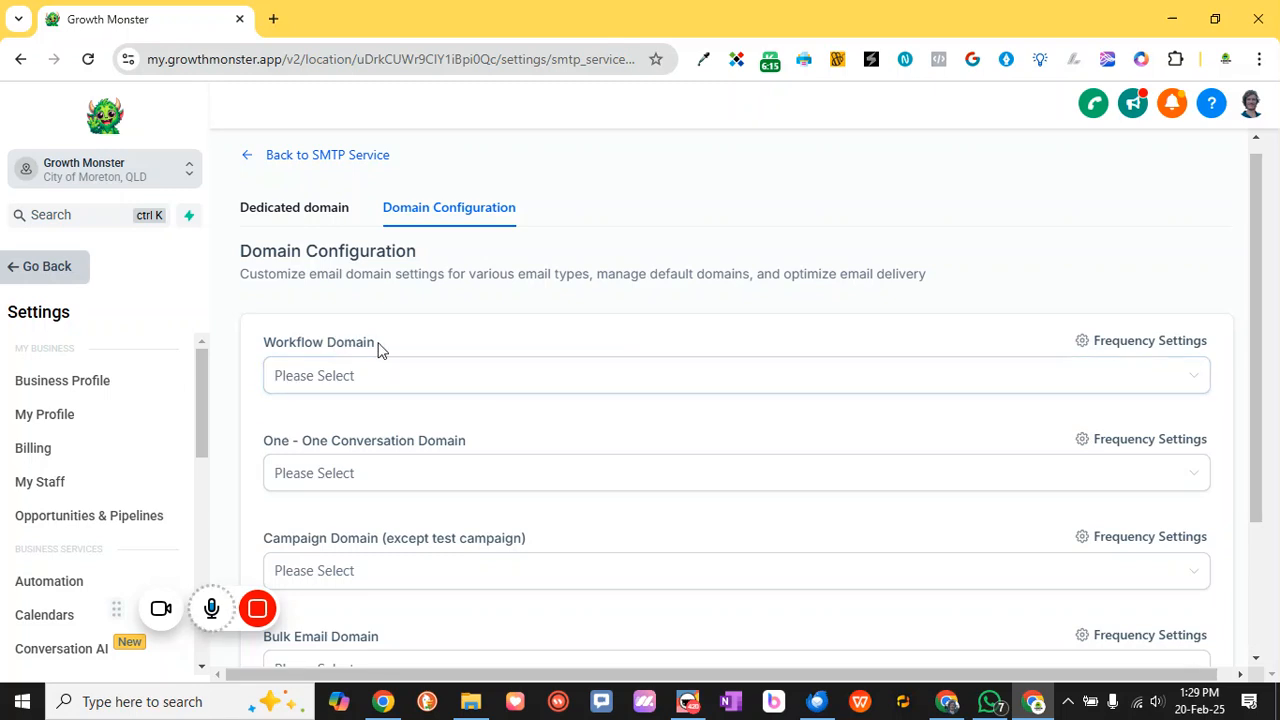
click(514, 382)
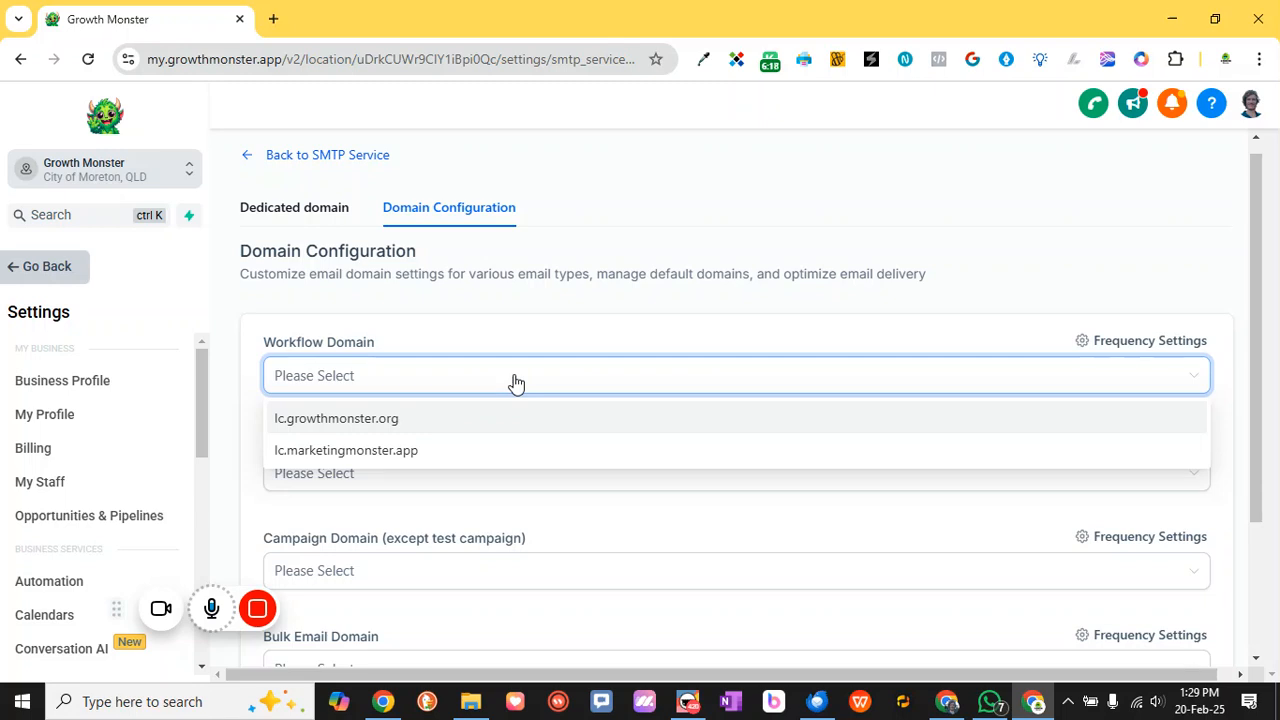
click(474, 335)
scroll(450, 386, down, 1)
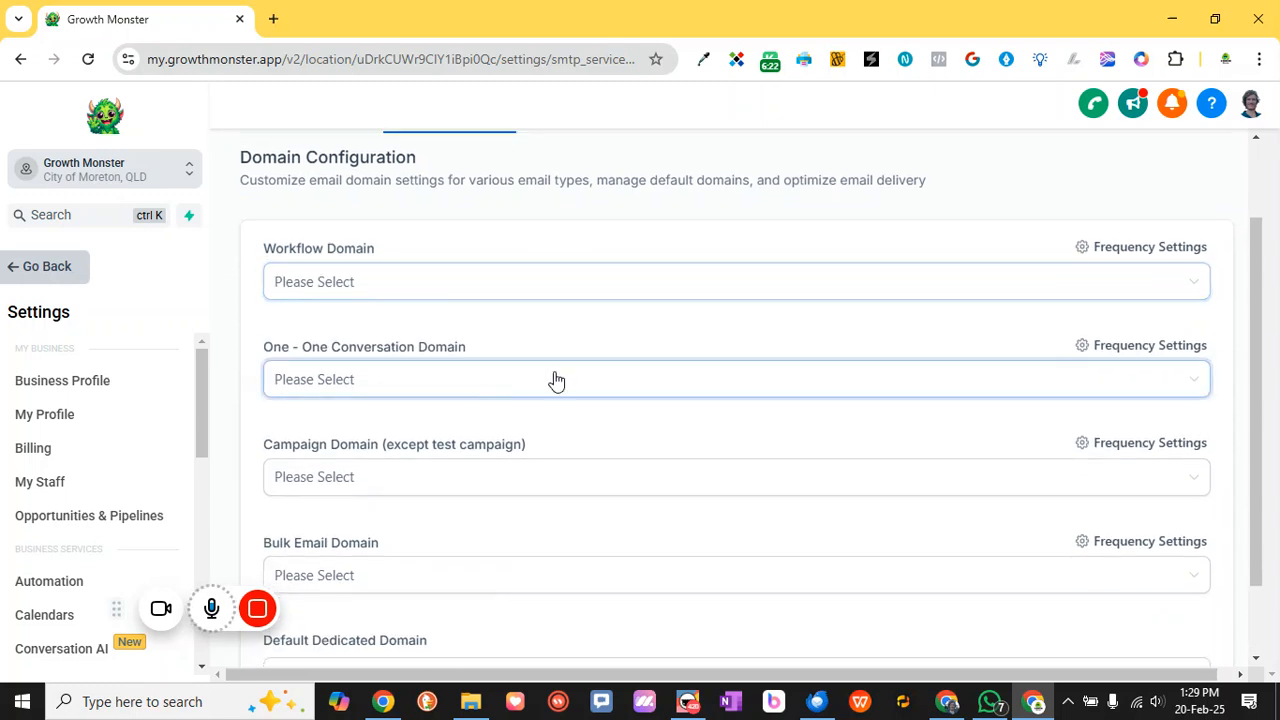
click(1176, 250)
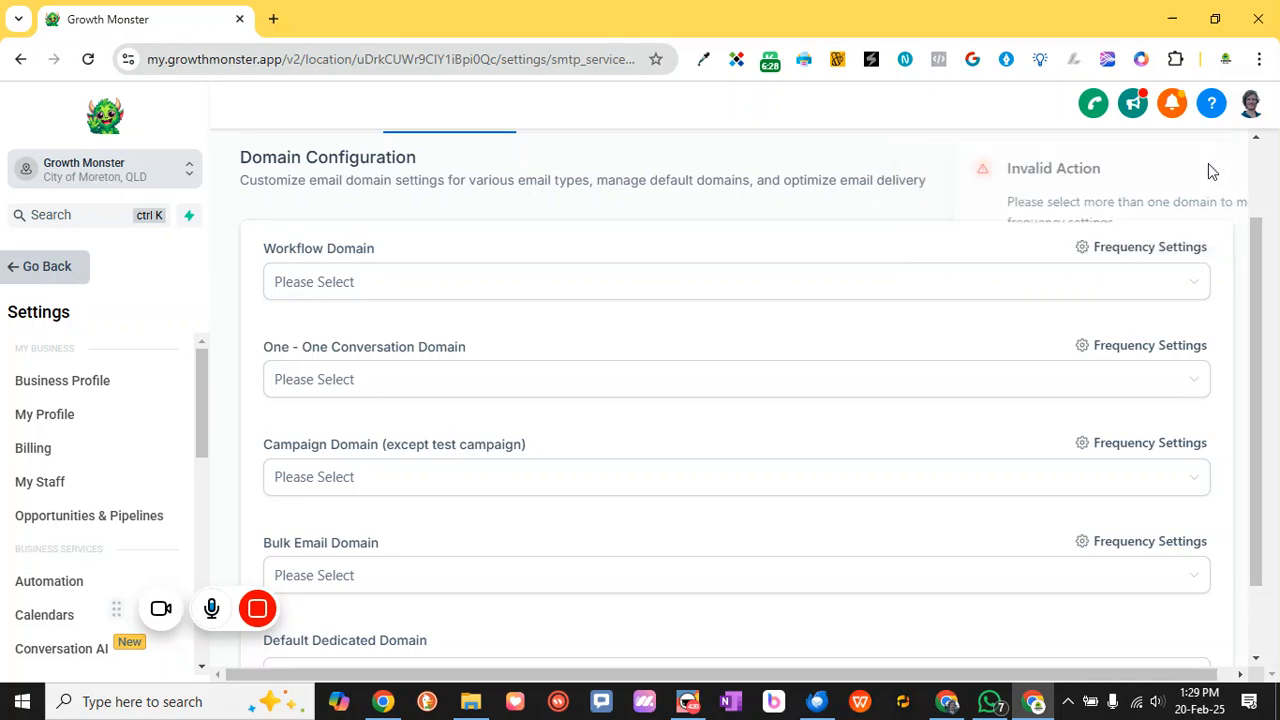
Assign lc.growthmonster.org and lc.marketingmonster.app to Workflow emails, confirming the 50/50 split
click(549, 278)
click(338, 332)
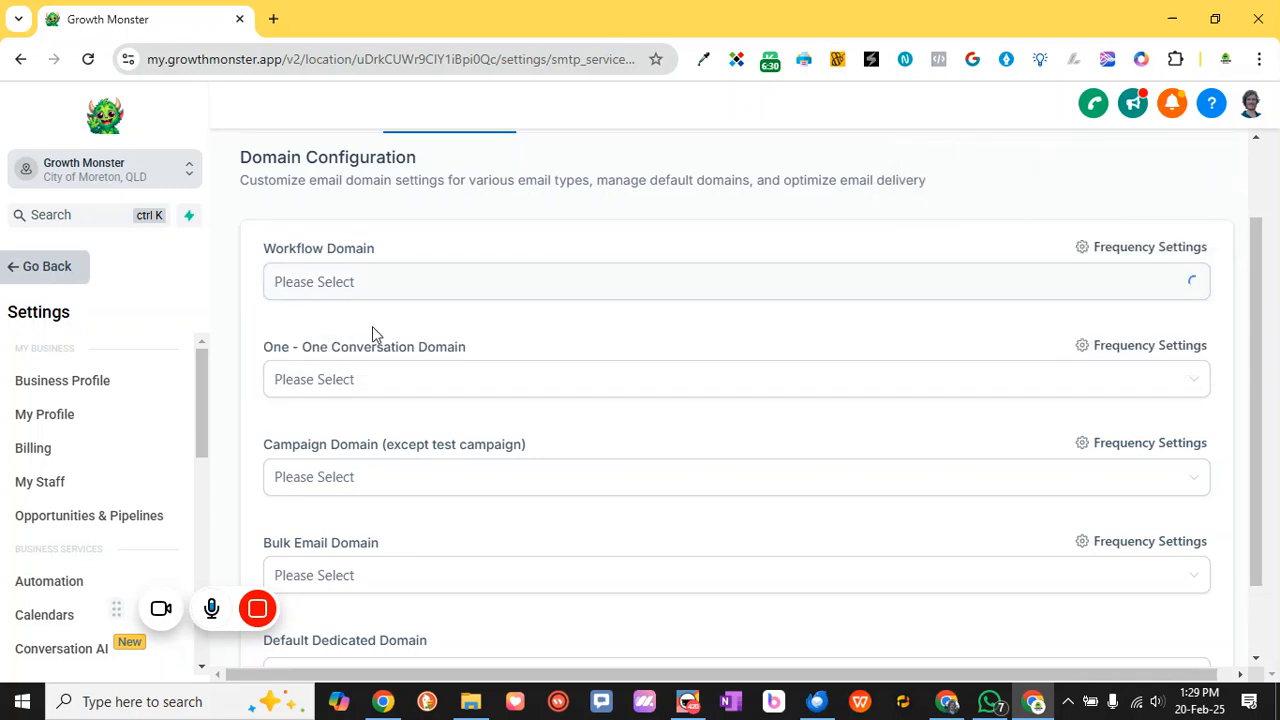
click(966, 400)
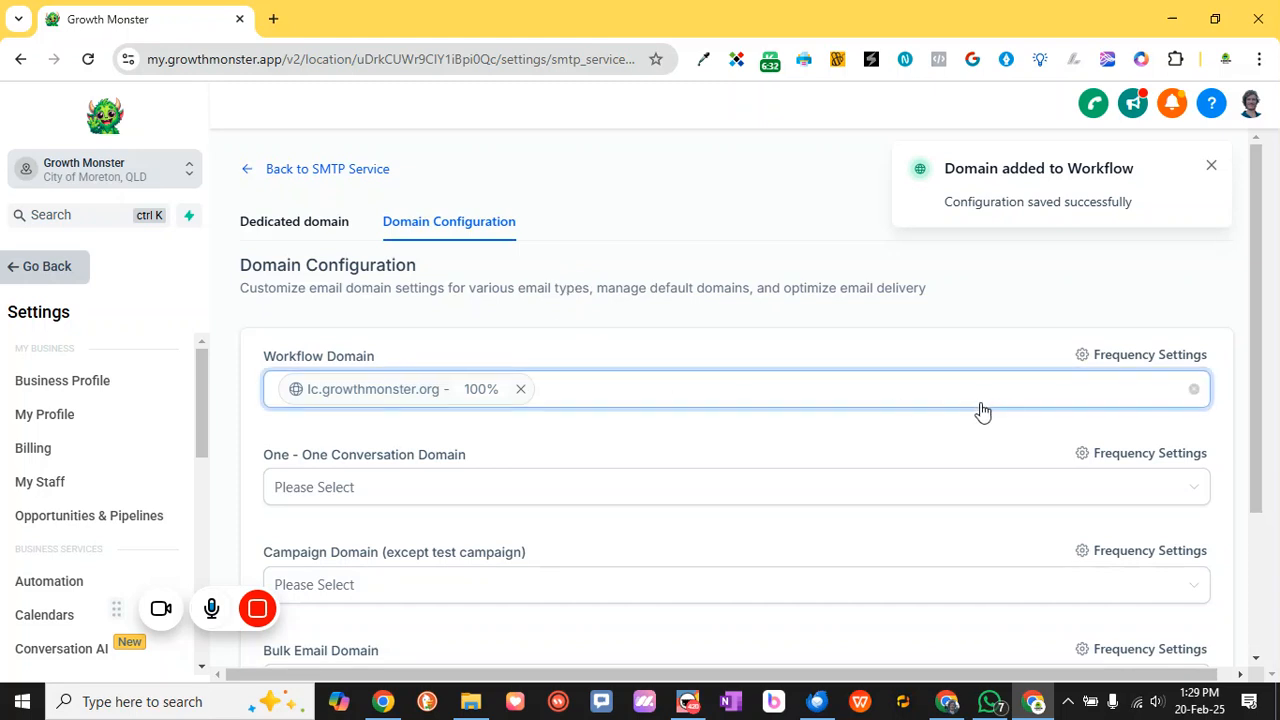
click(530, 459)
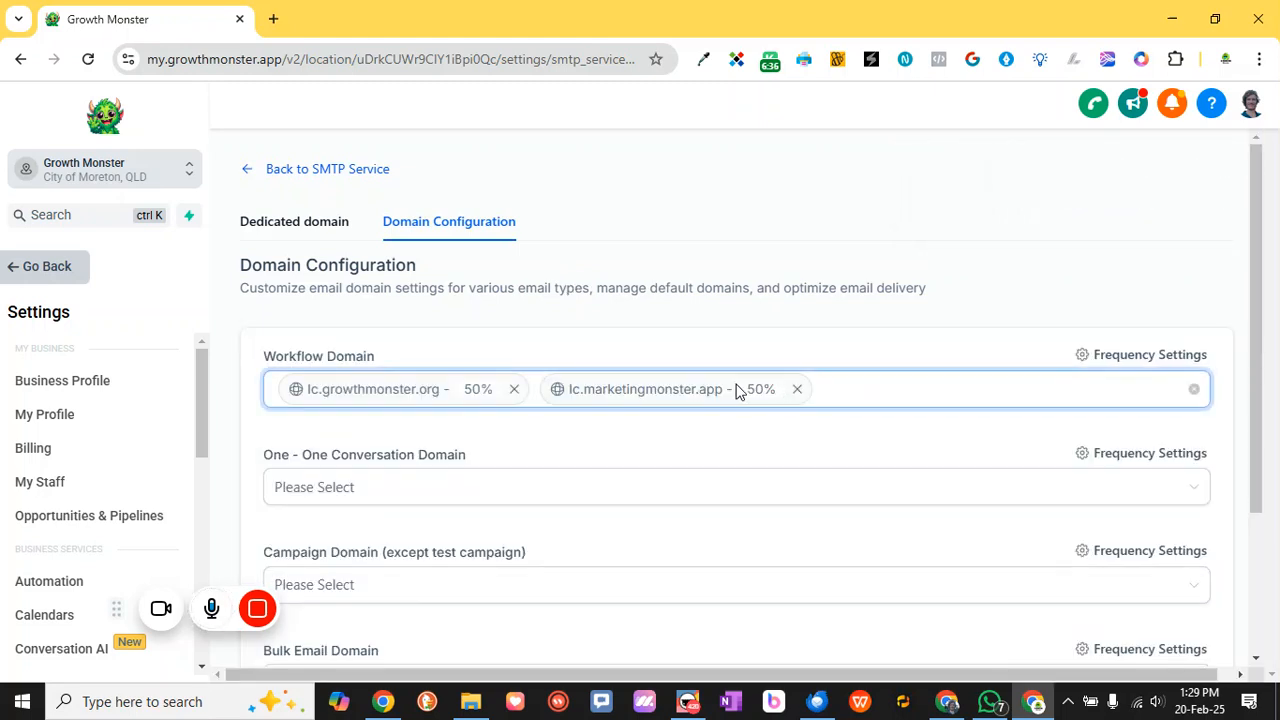
click(1105, 360)
click(586, 417)
click(555, 517)
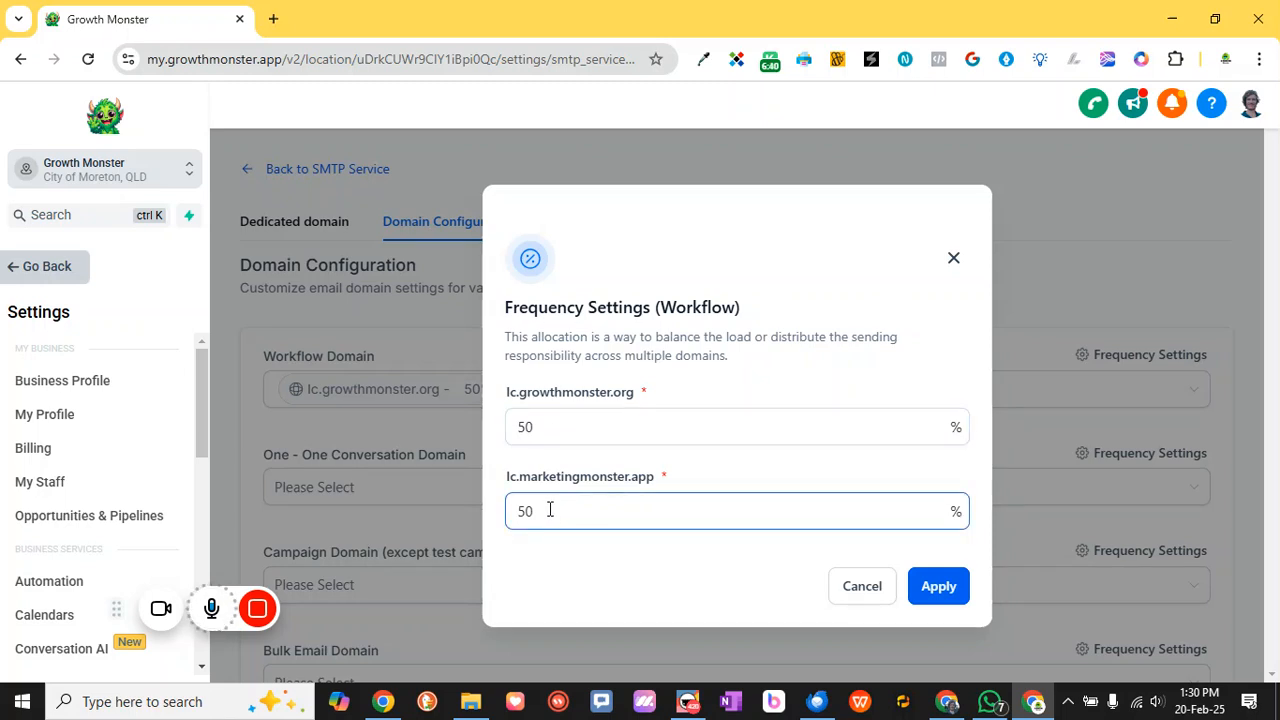
click(594, 427)
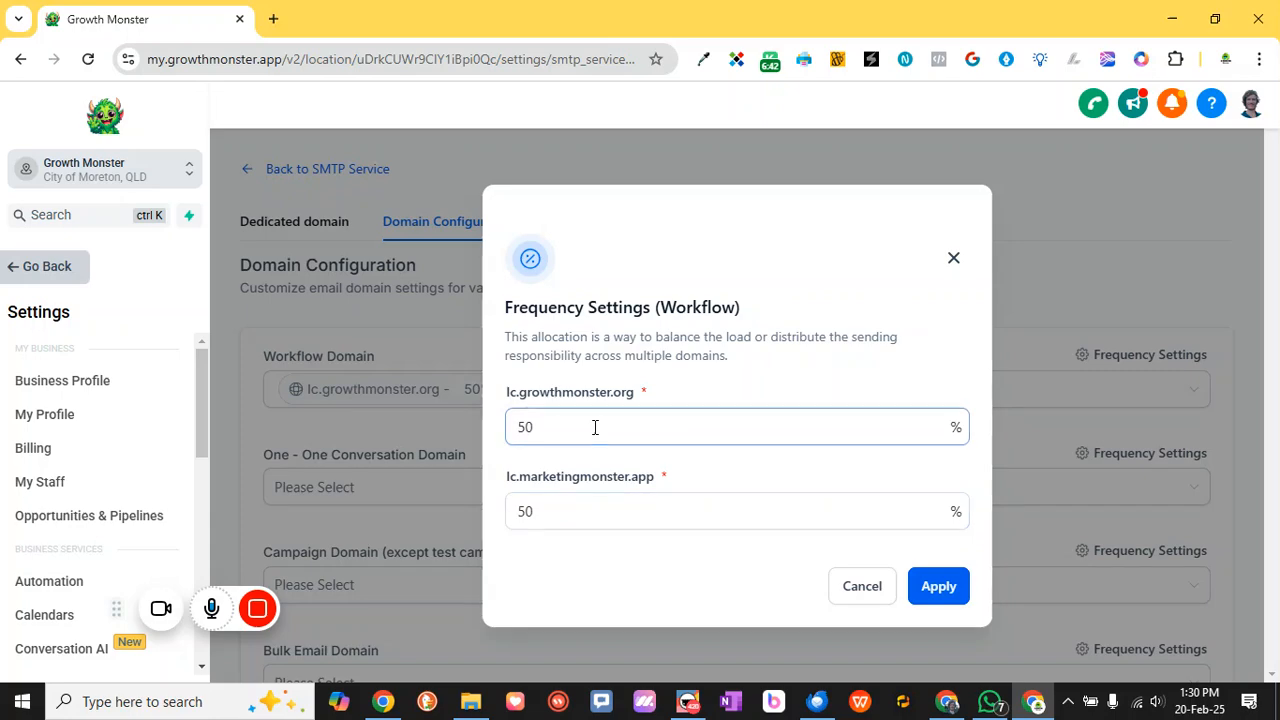
Cancel Frequency Settings and set lc.growthmonster.org as the One - One Conversation domain
click(862, 587)
scroll(601, 456, down, 2)
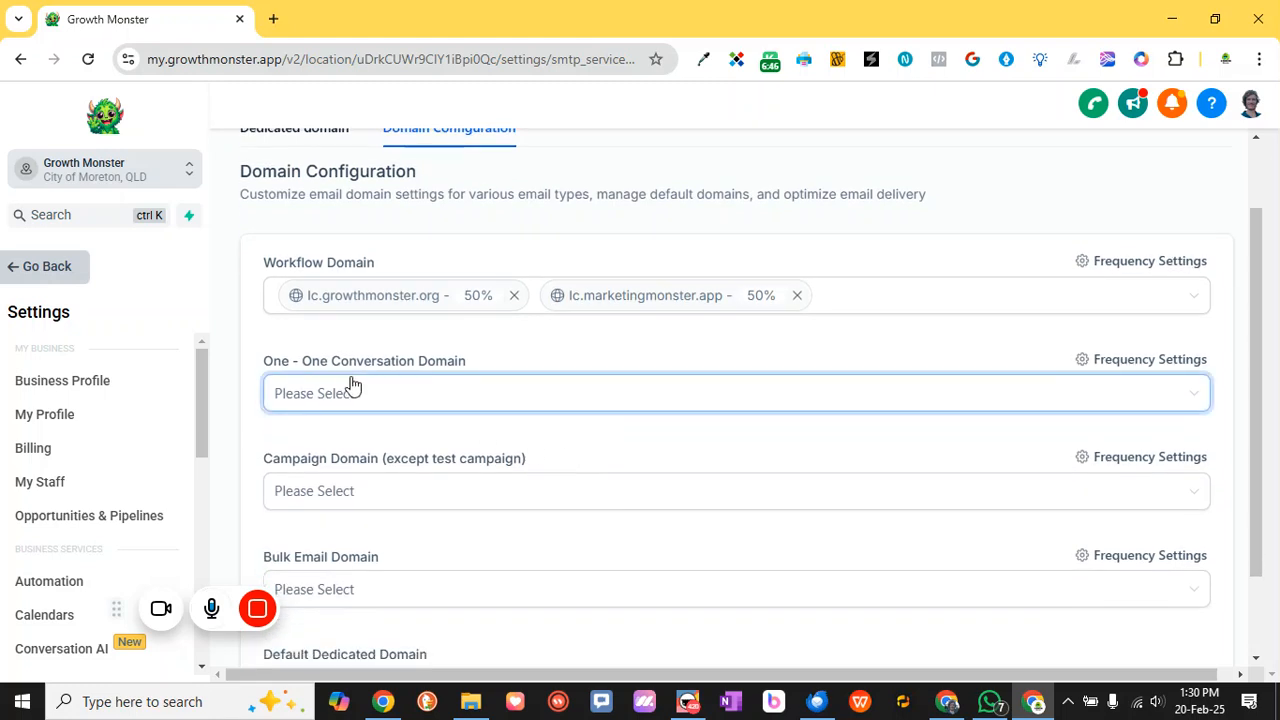
click(374, 408)
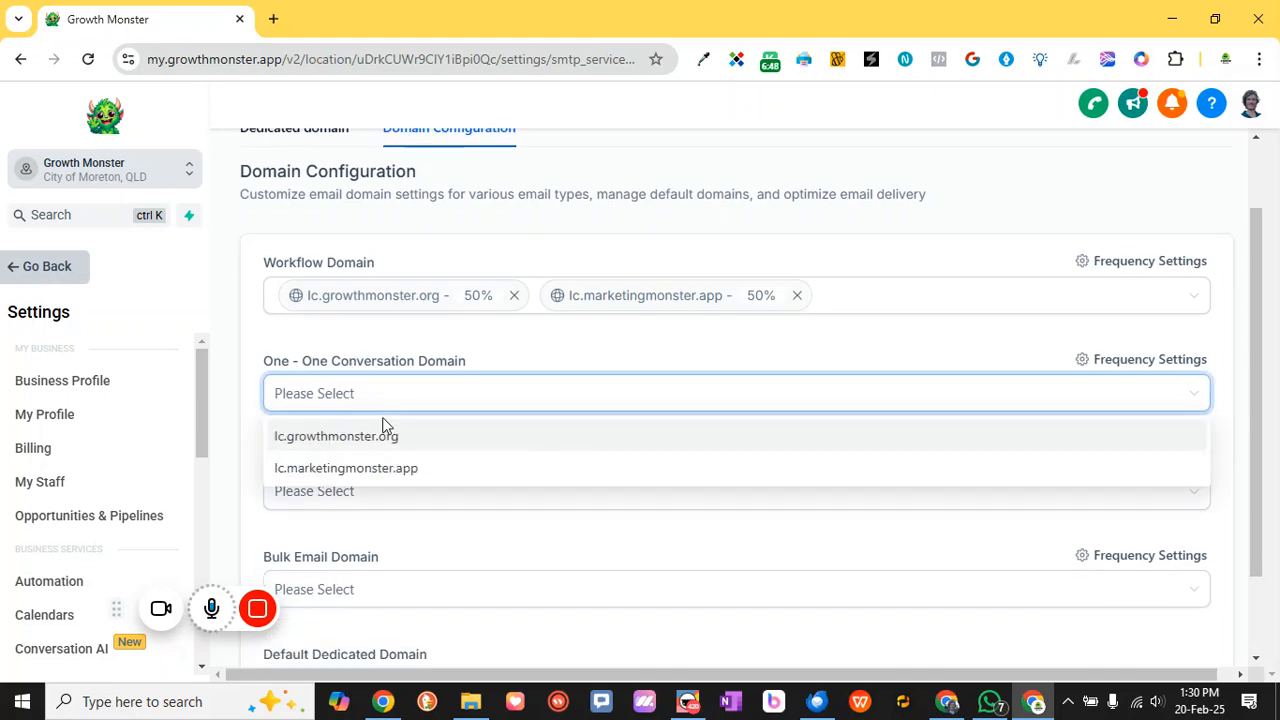
click(385, 438)
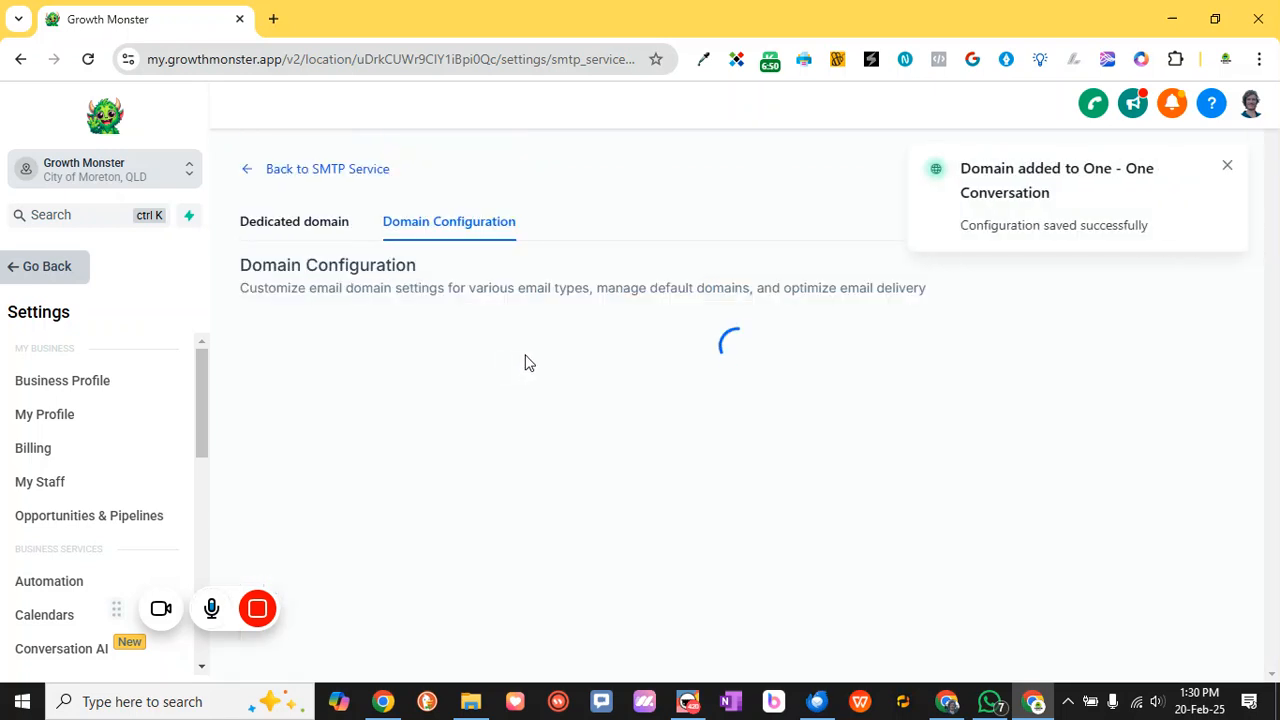
Review the still-unassigned Campaign Domain and Bulk Email Domain settings
scroll(583, 380, down, 2)
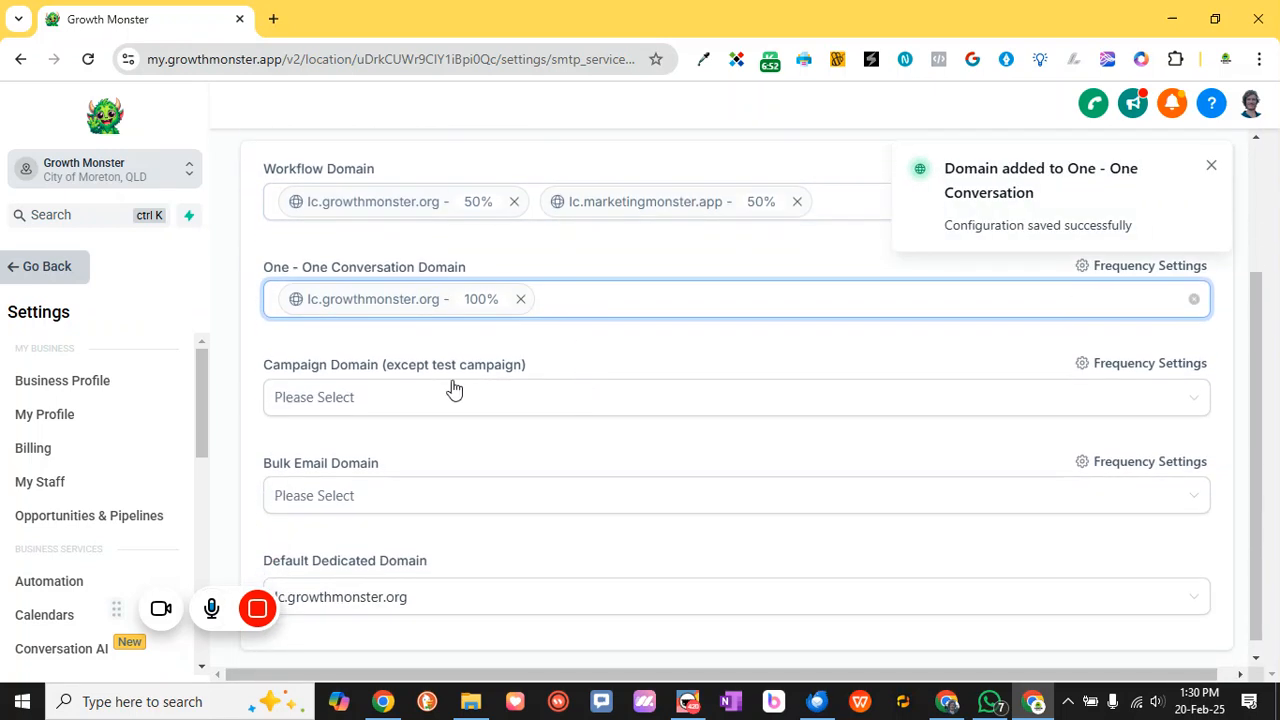
scroll(628, 398, down, 1)
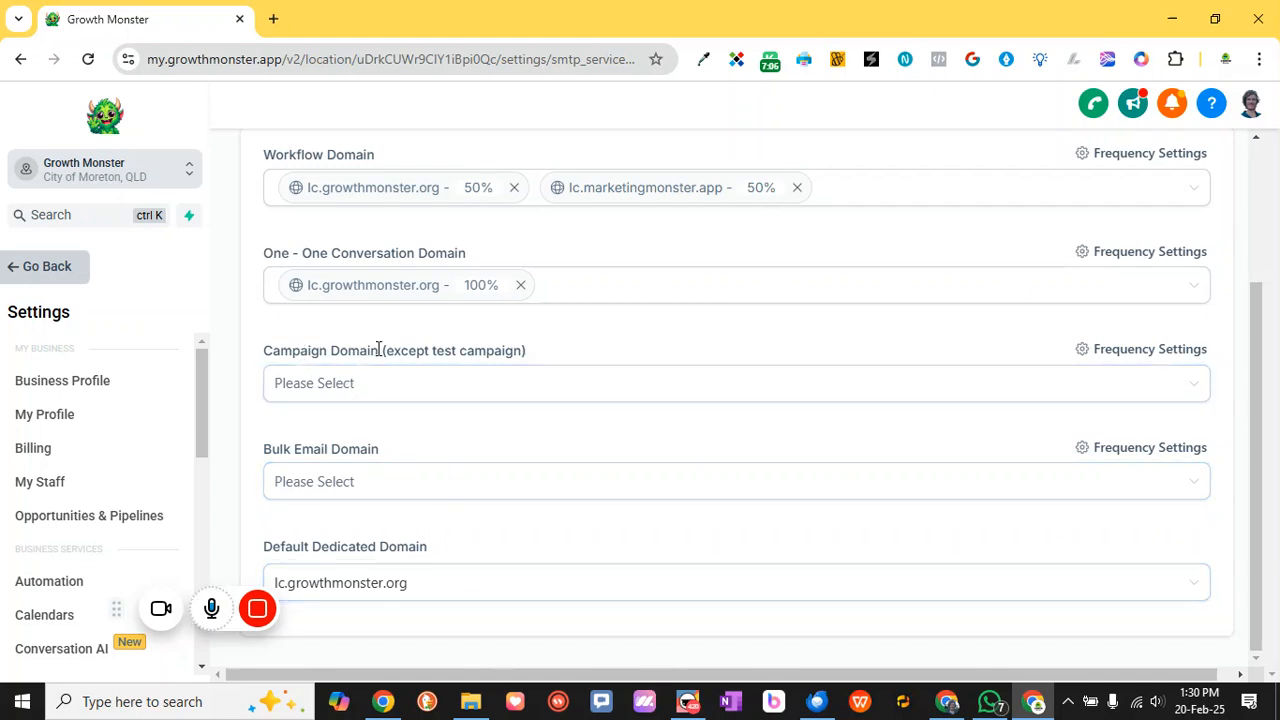
drag(379, 350, 288, 350)
click(418, 350)
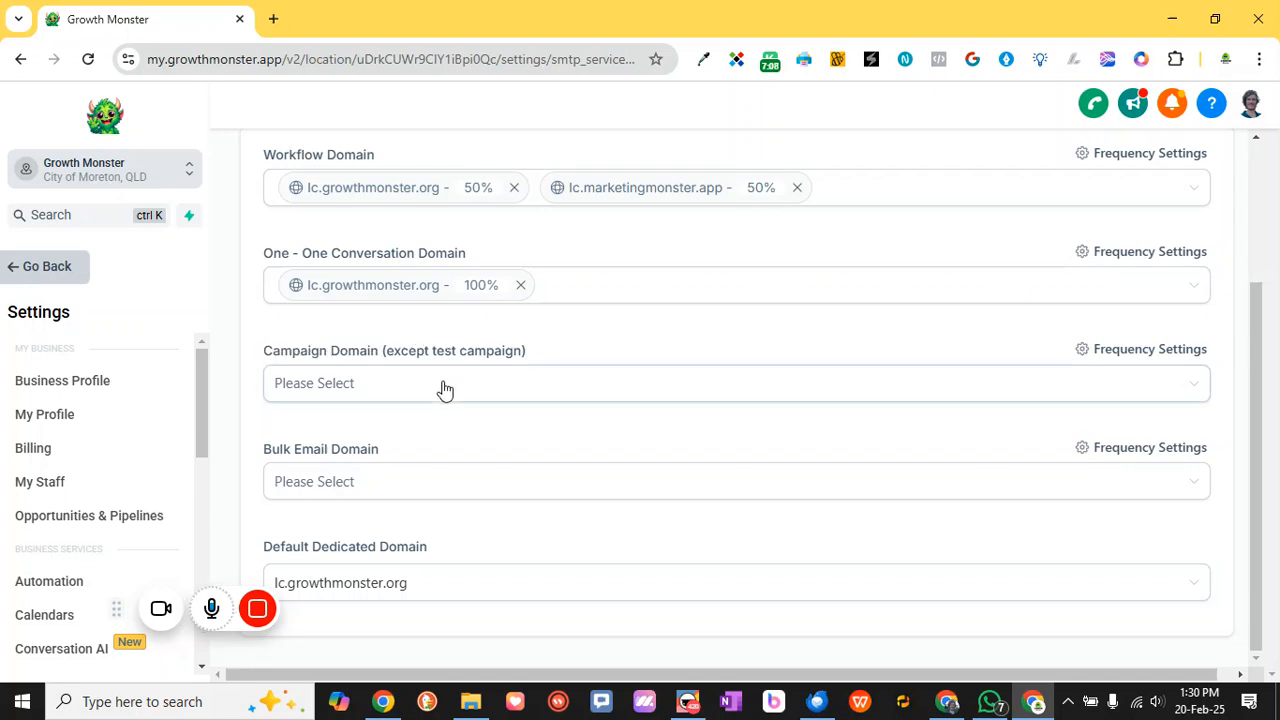
drag(379, 449, 266, 449)
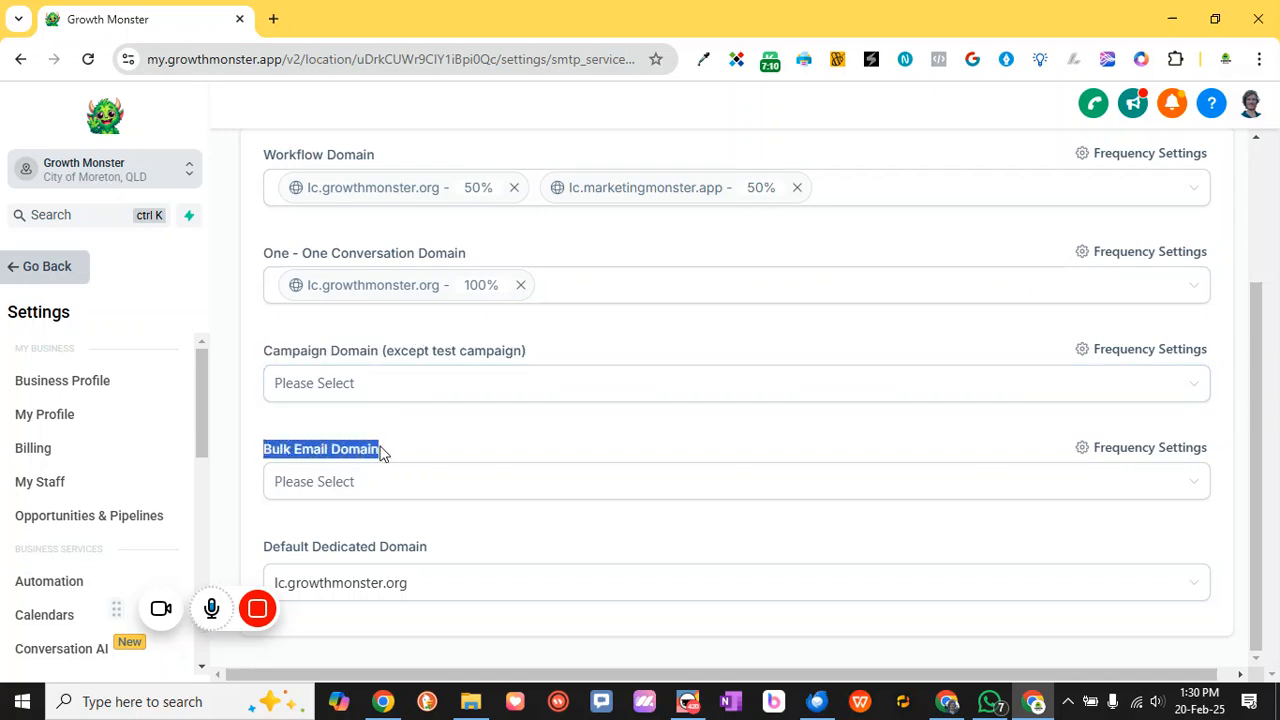
click(414, 451)
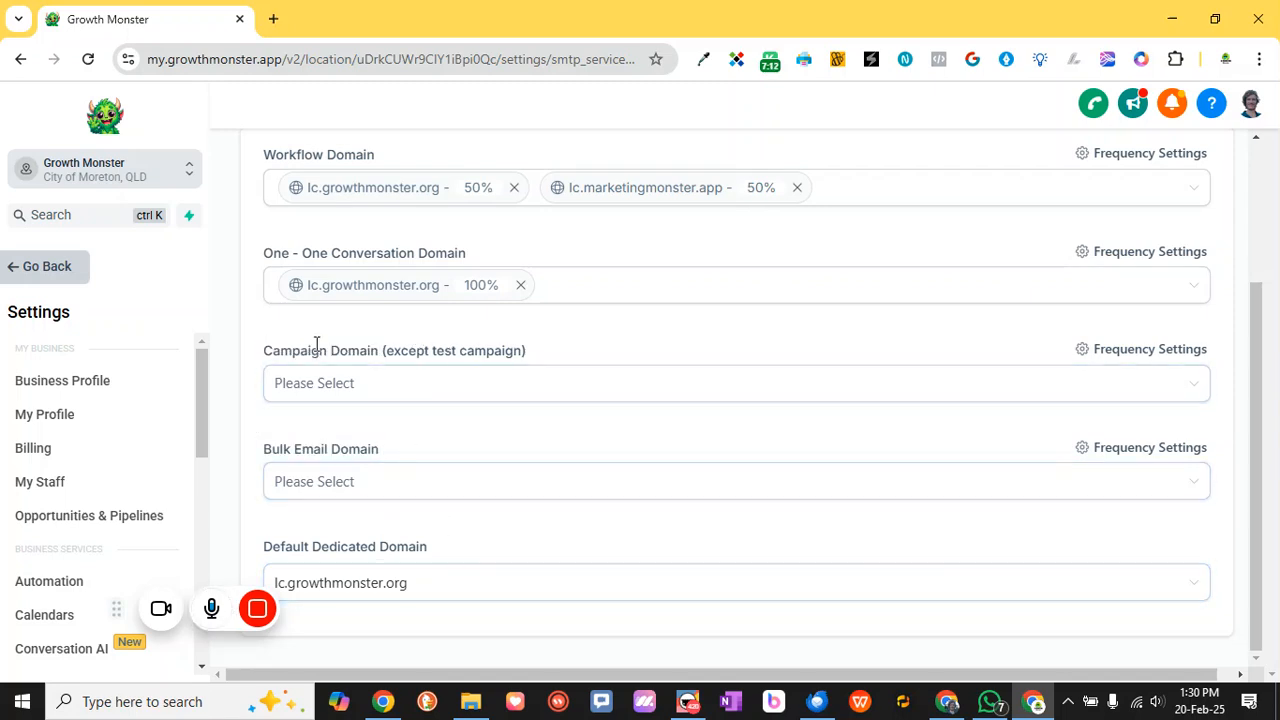
scroll(457, 371, up, 3)
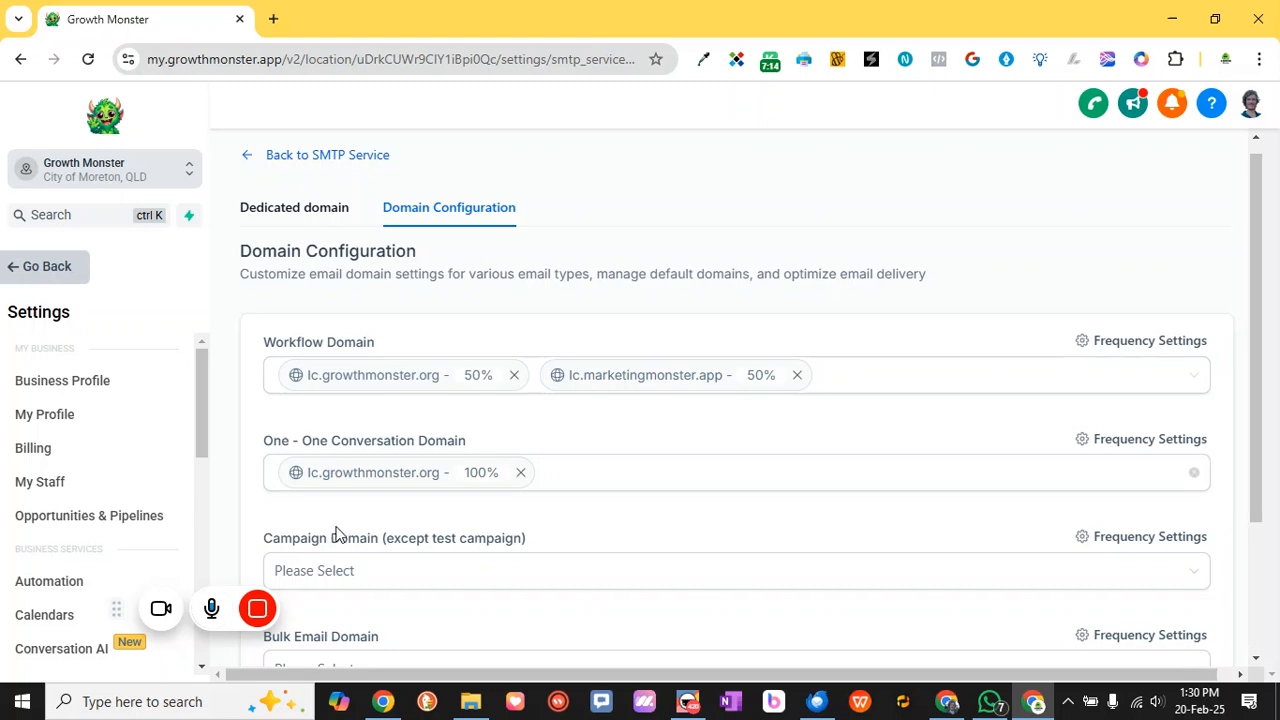
Return to SMTP Service and check the Postmaster Tools status for lc.growthmonster.org, which is not yet added
click(249, 158)
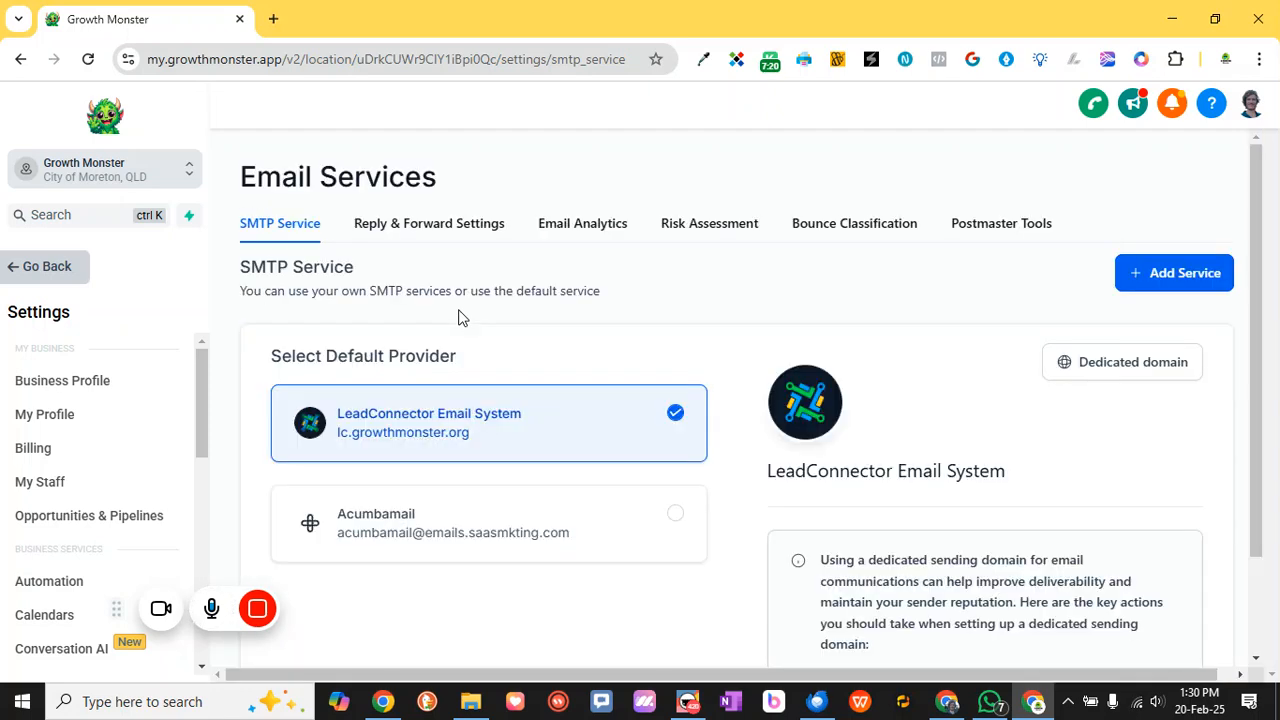
click(988, 225)
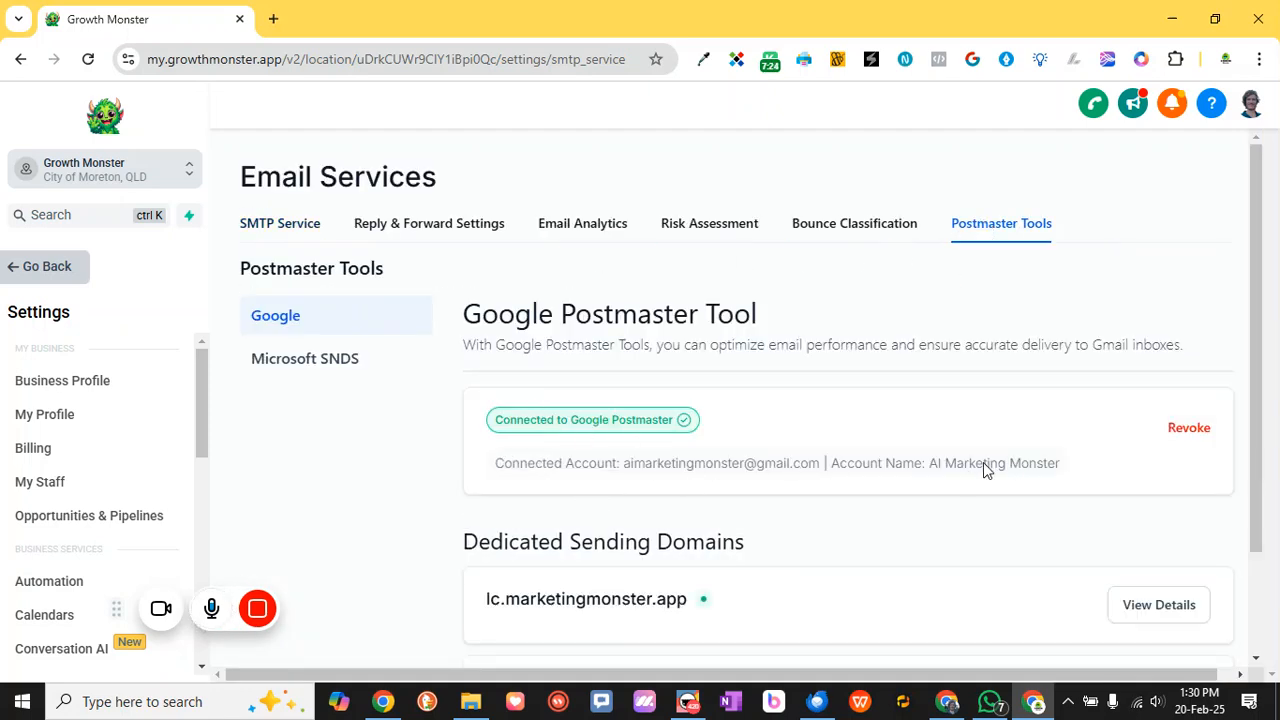
scroll(977, 463, down, 2)
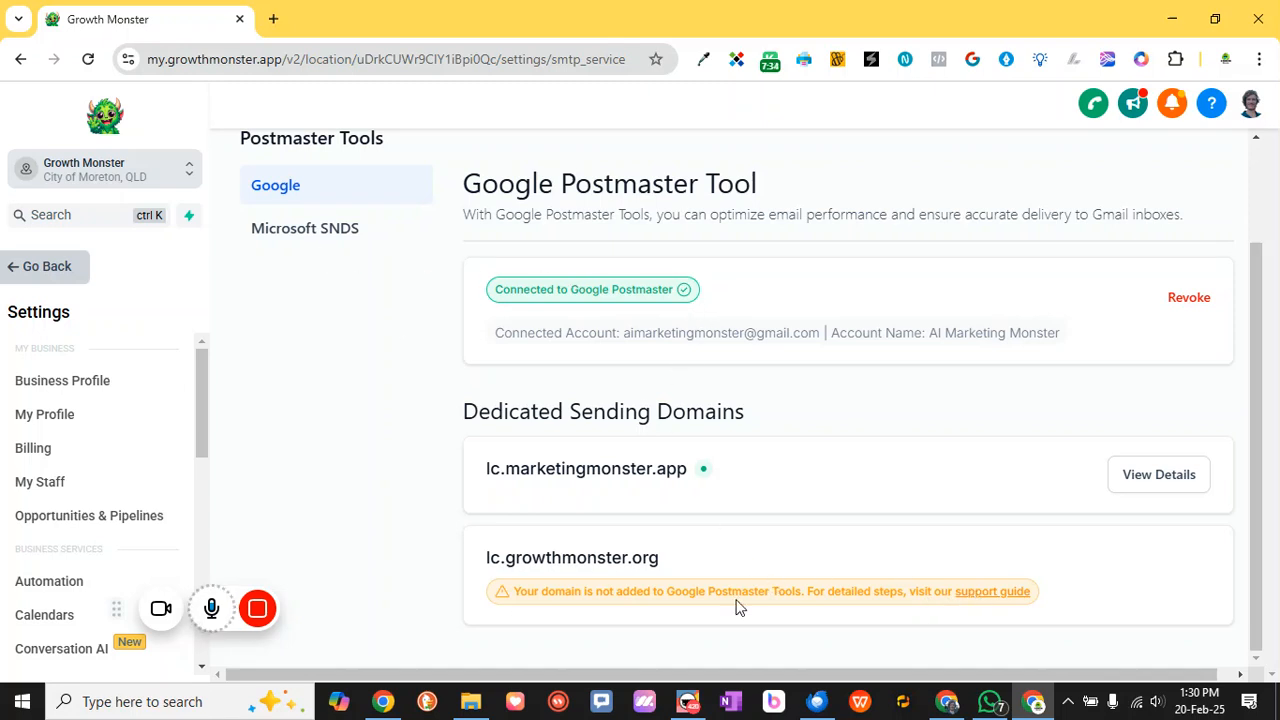
click(990, 591)
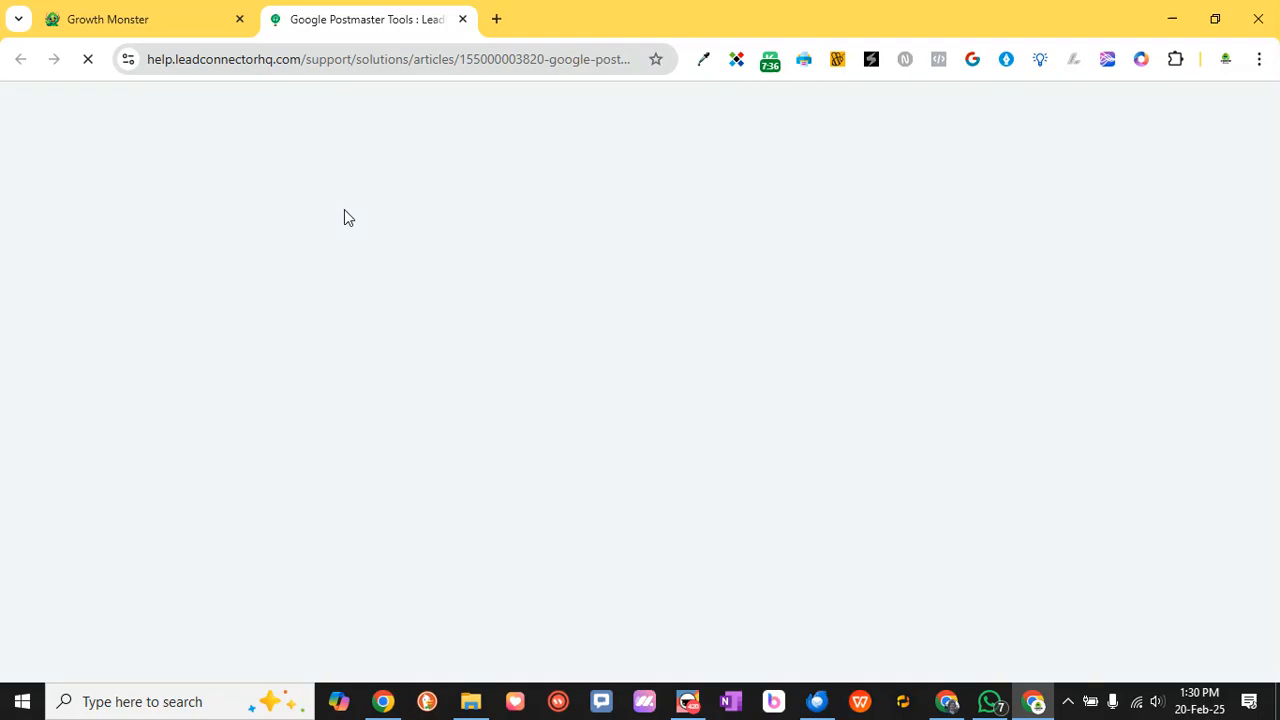
scroll(443, 396, down, 4)
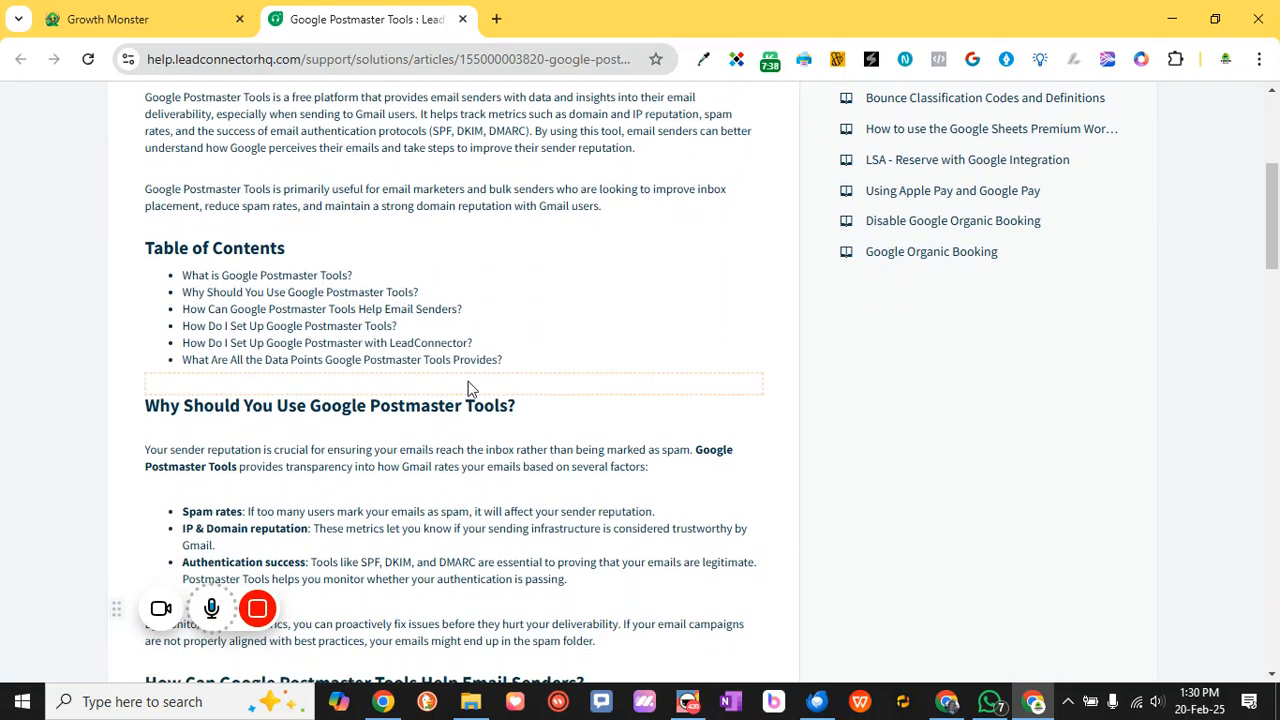
scroll(470, 388, down, 6)
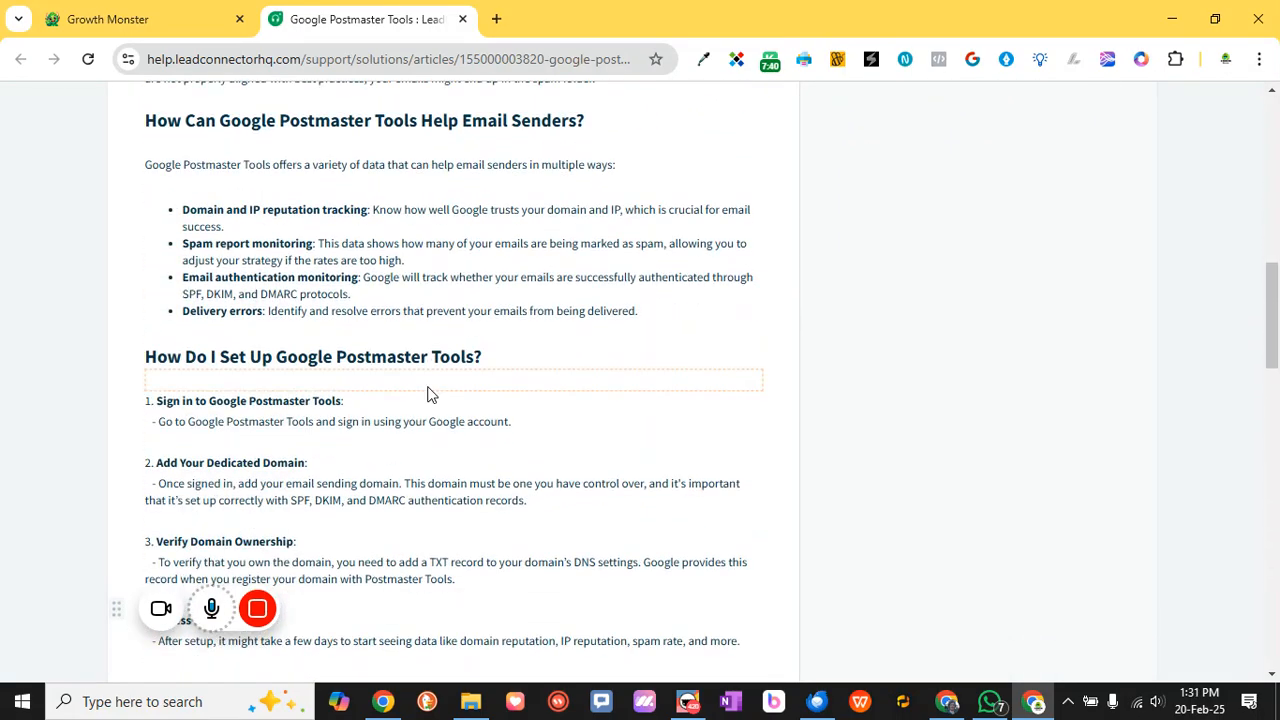
scroll(428, 394, down, 5)
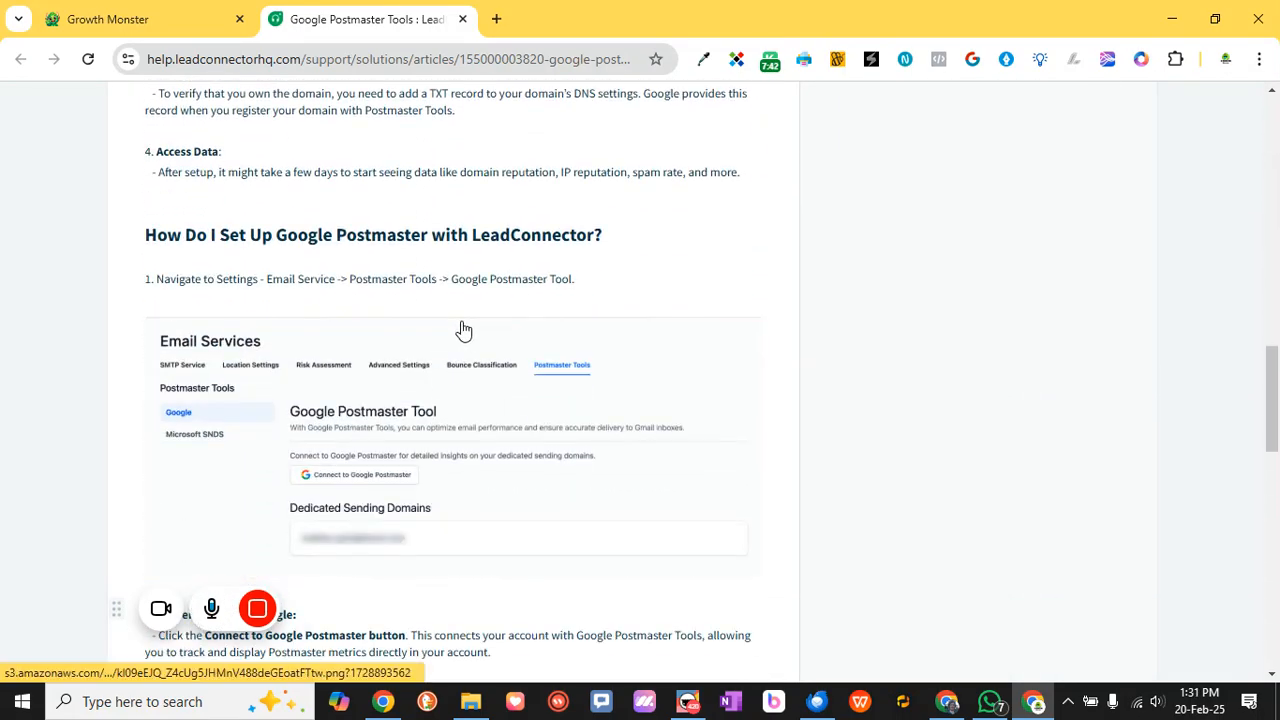
scroll(463, 330, down, 3)
scroll(463, 330, up, 12)
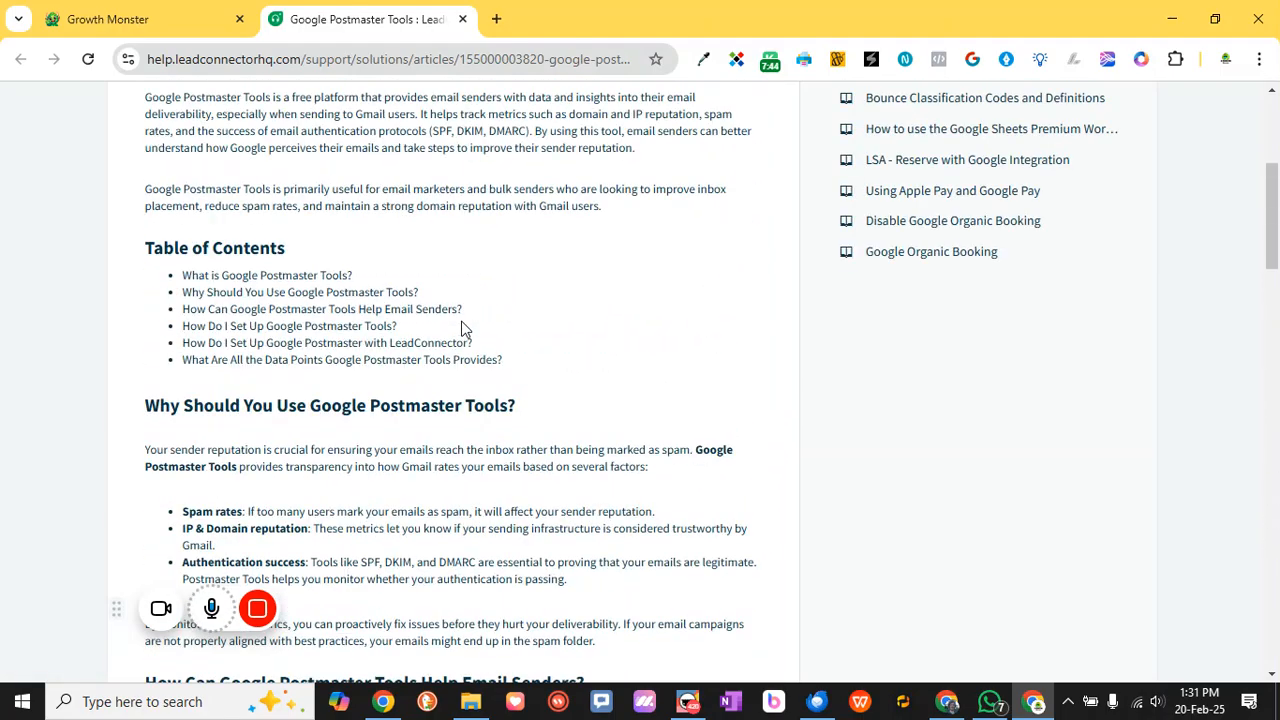
scroll(463, 330, up, 5)
scroll(494, 288, down, 5)
scroll(200, 341, up, 1)
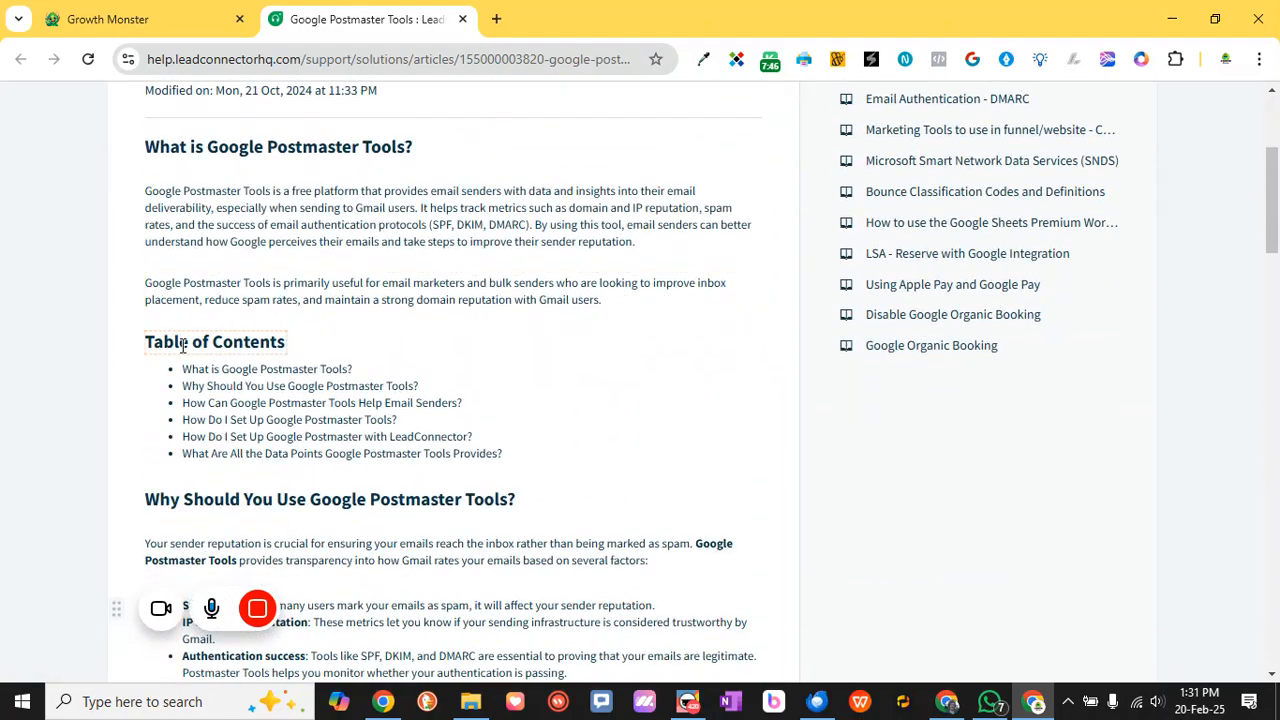
scroll(185, 350, down, 1)
scroll(117, 358, down, 5)
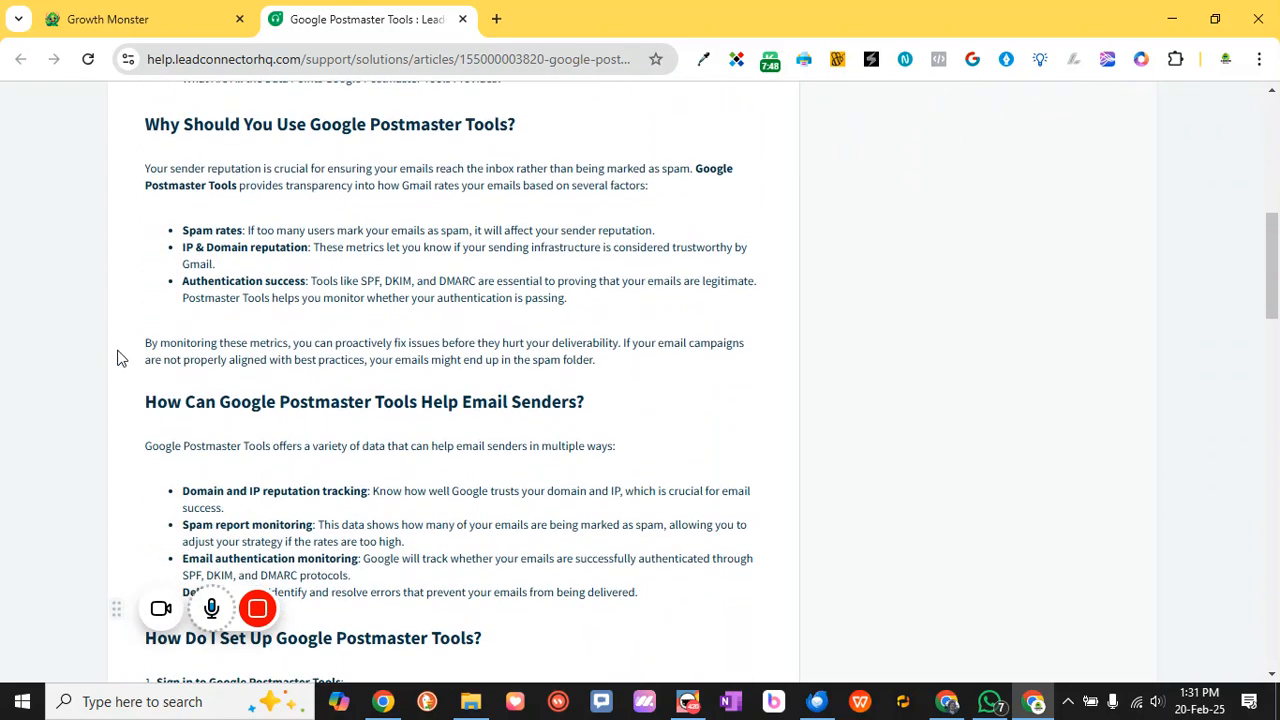
scroll(117, 358, down, 1)
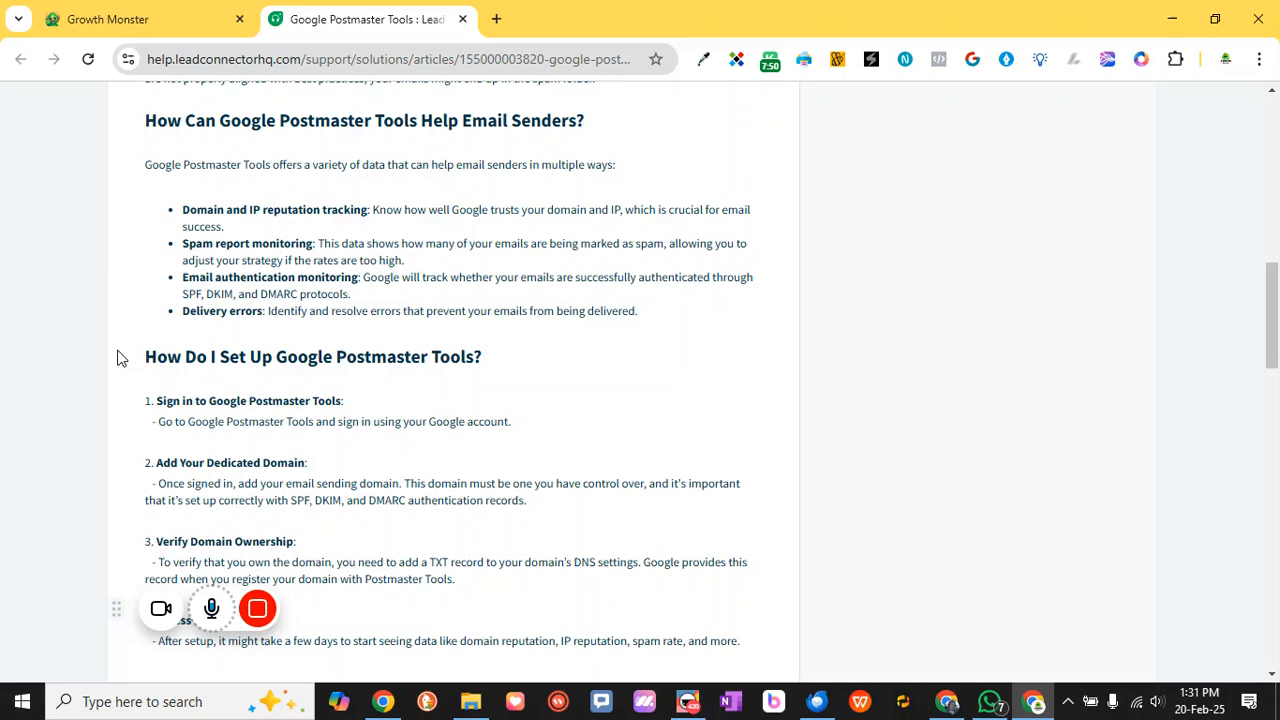
scroll(117, 358, down, 1)
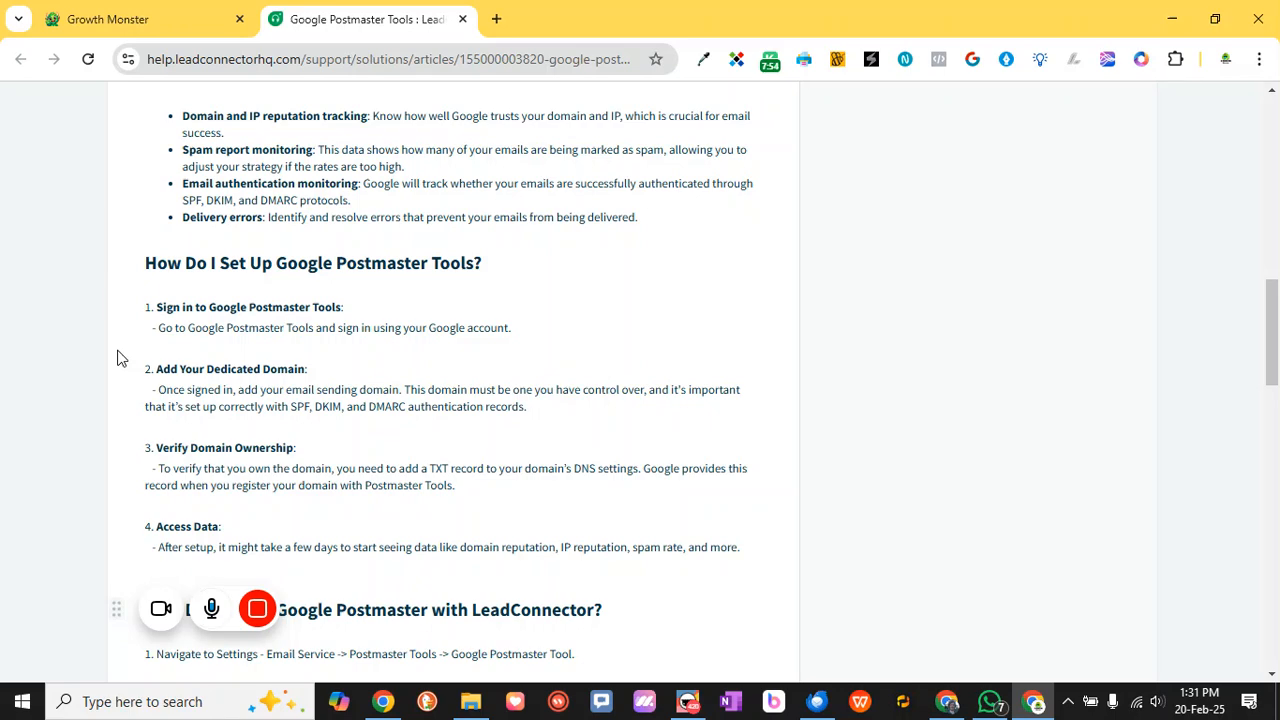
scroll(117, 358, down, 4)
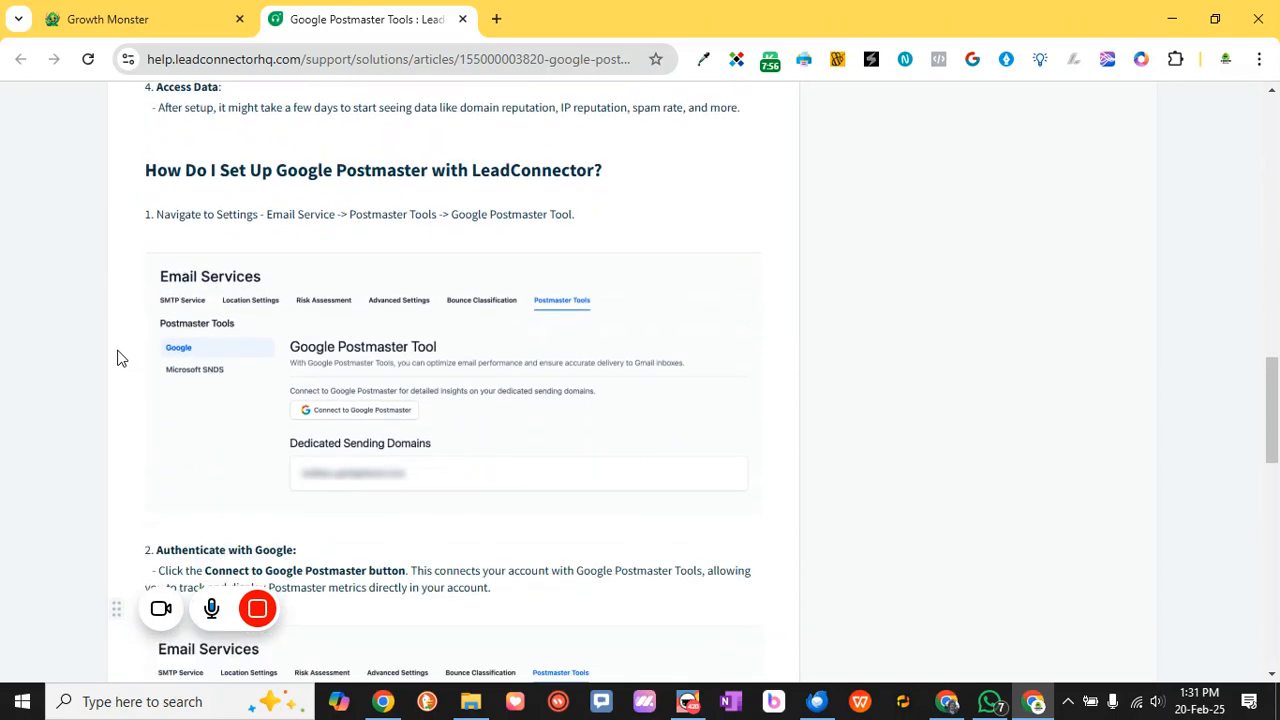
Search Google for 'postmaster google' in a new tab and open postmaster.google.com's domain list
click(496, 19)
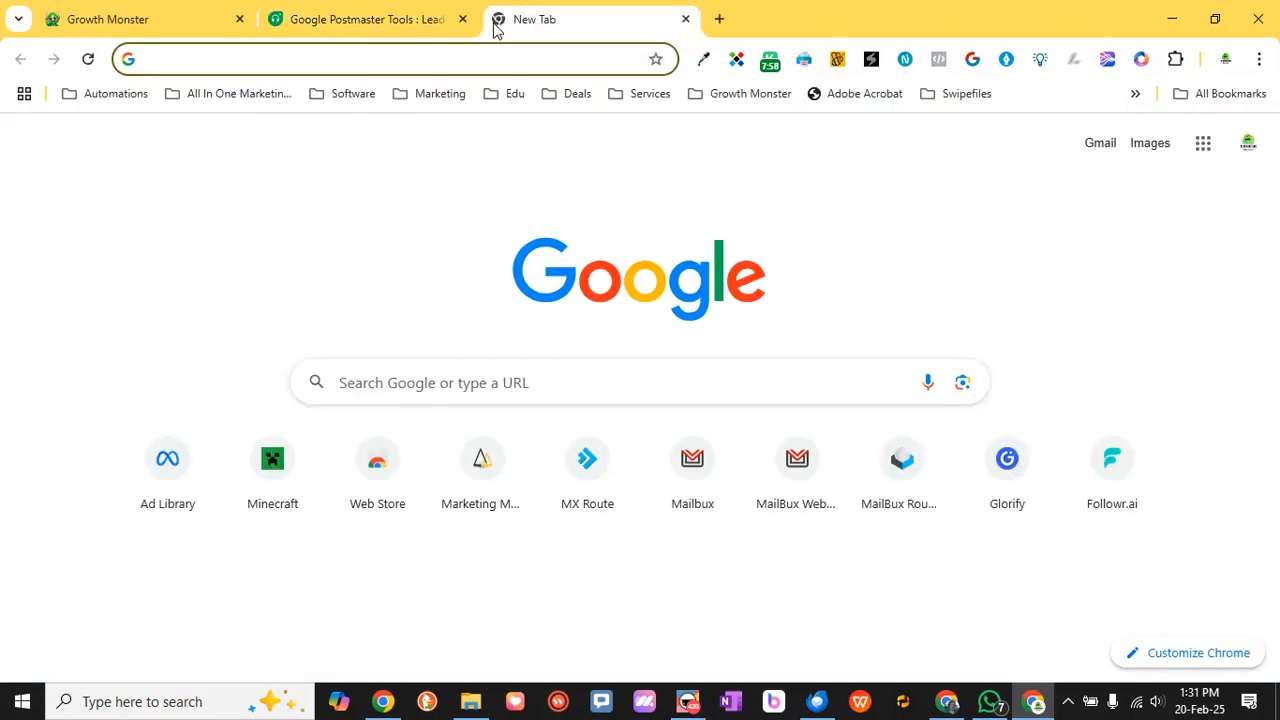
text(postmaser)
key(BackSpace)
key(BackSpace)
text(ter googl)
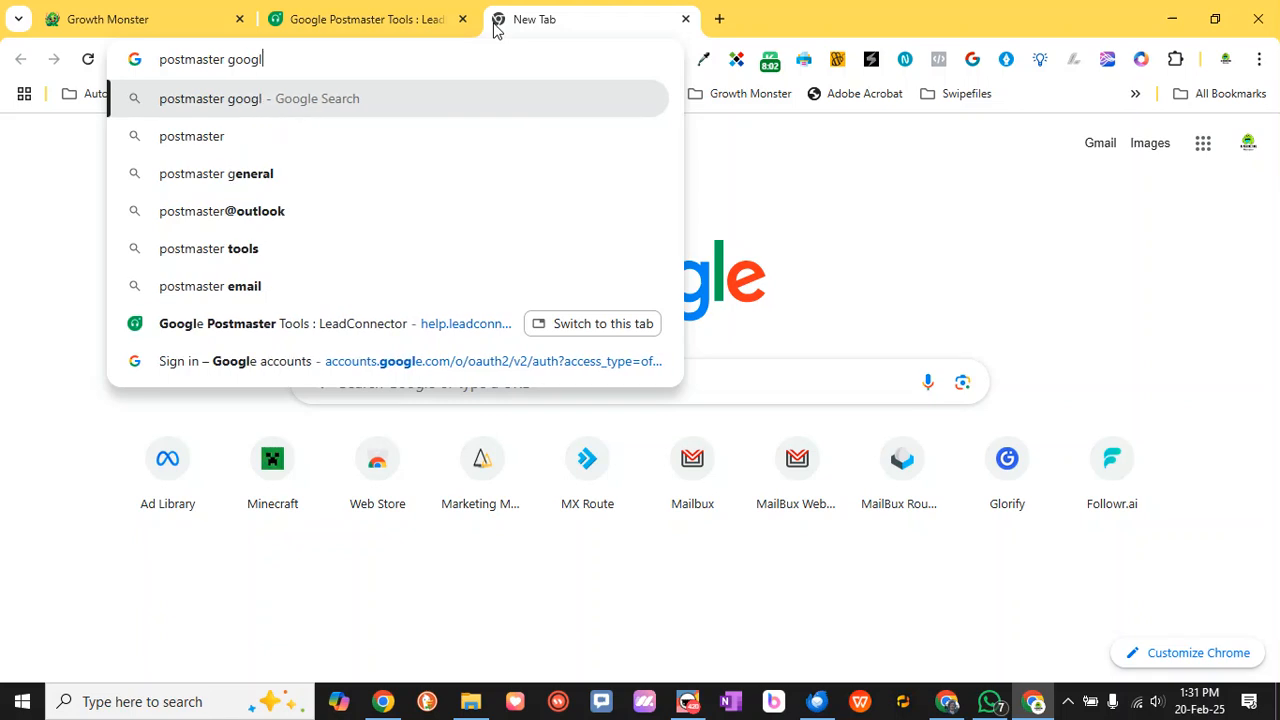
text(e)
key(Return)
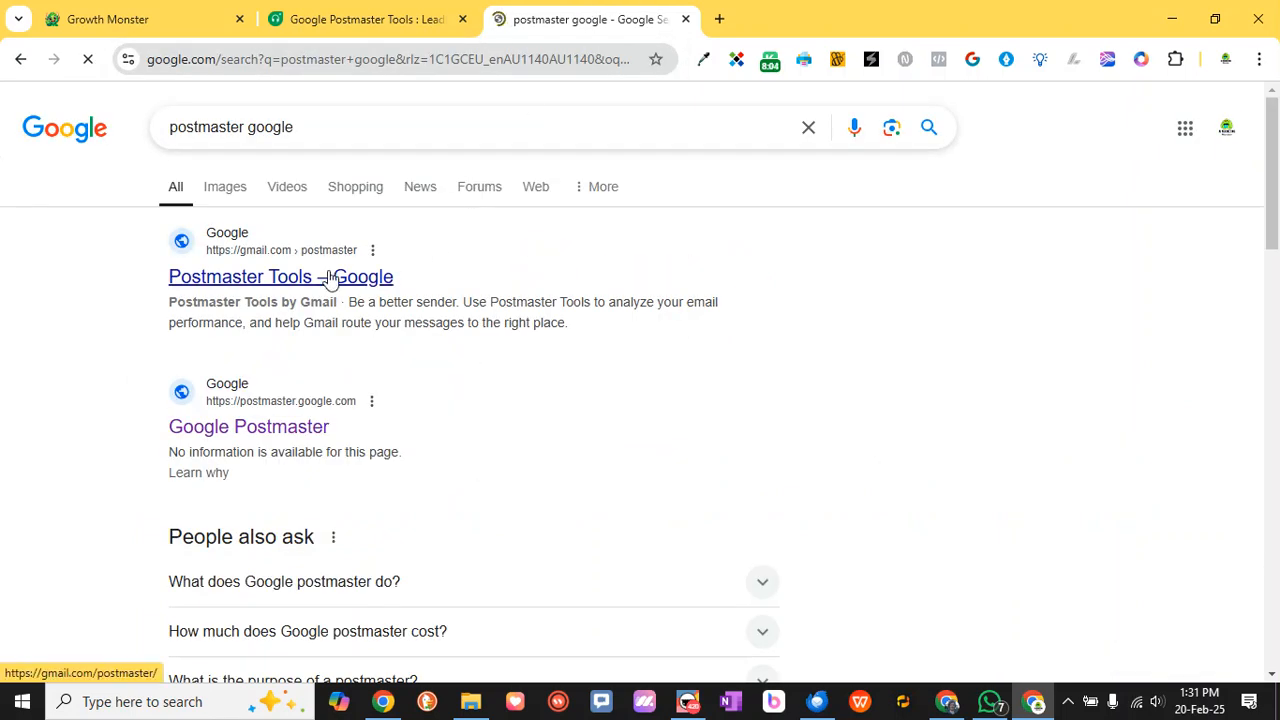
click(330, 278)
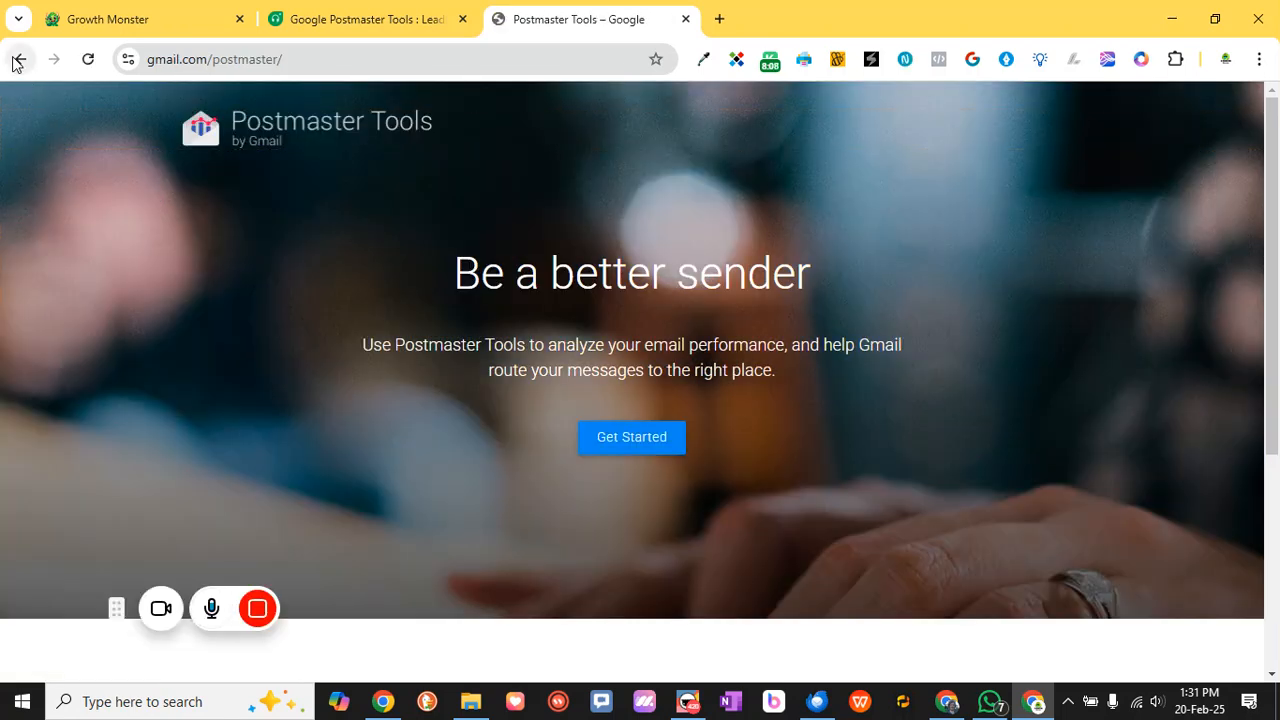
click(18, 60)
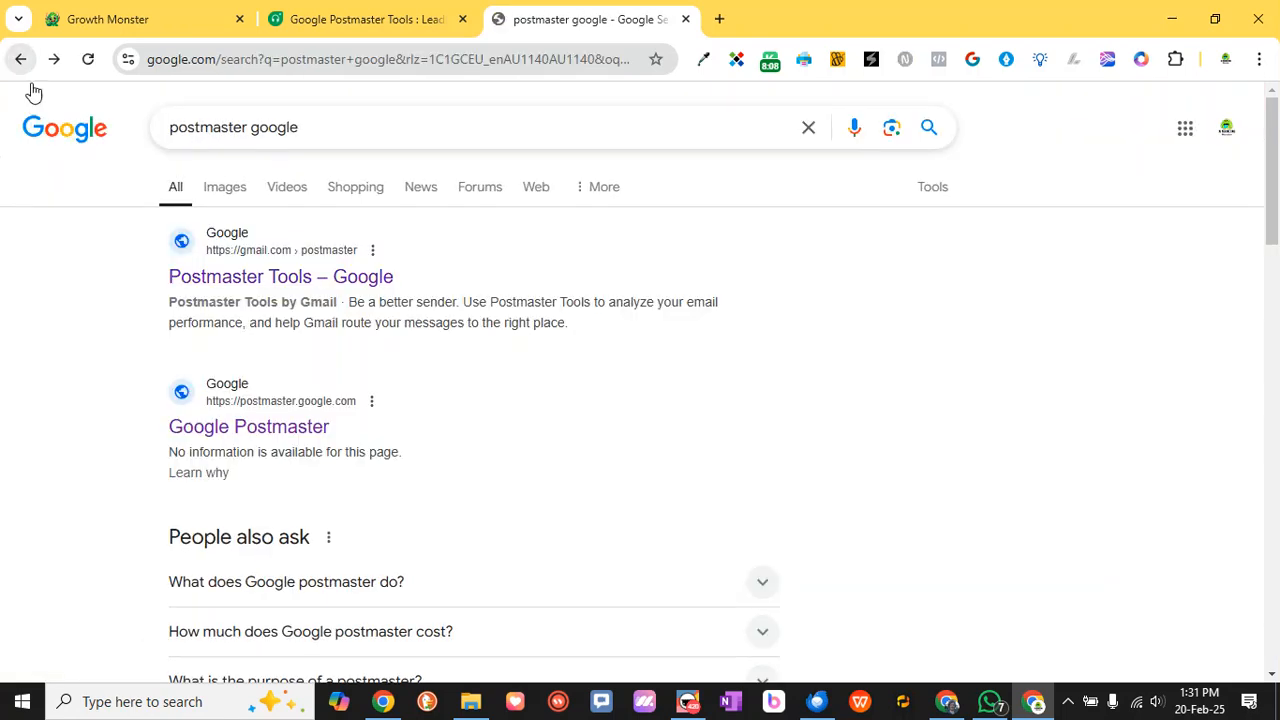
click(243, 428)
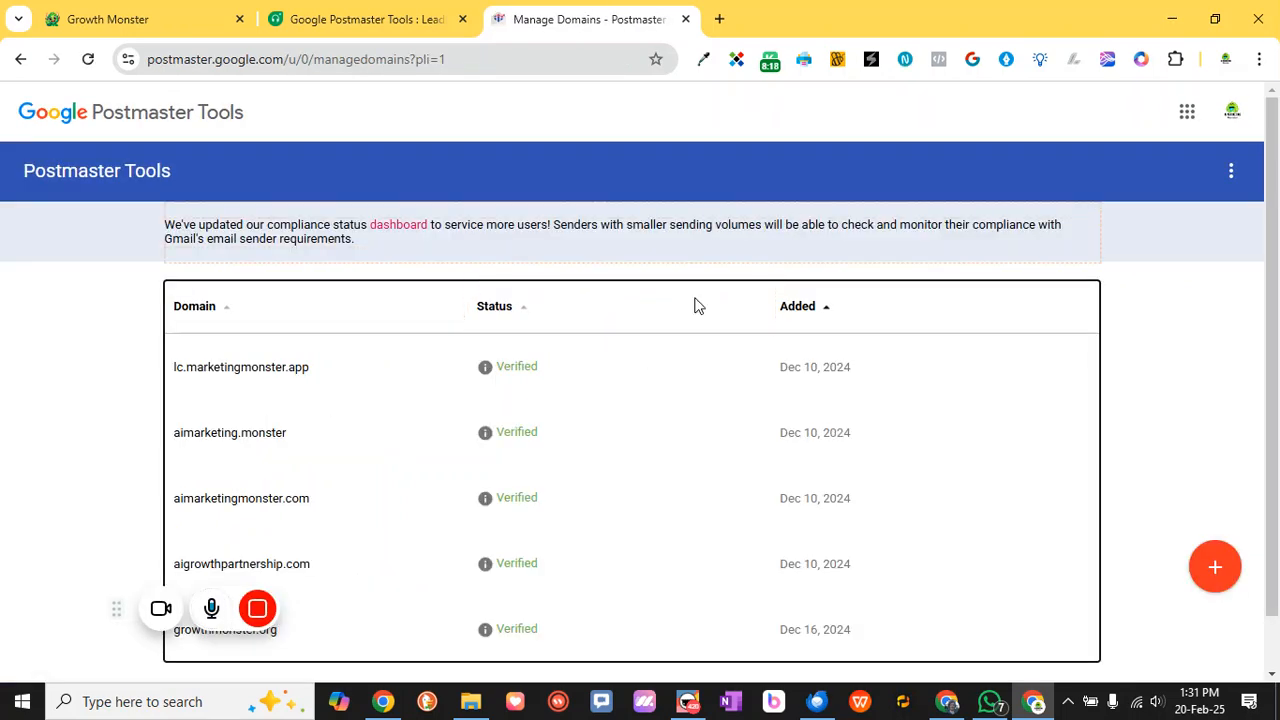
Add the domain lc.growthmonster.org in Postmaster Tools and confirm it is listed as Verified
scroll(240, 377, down, 1)
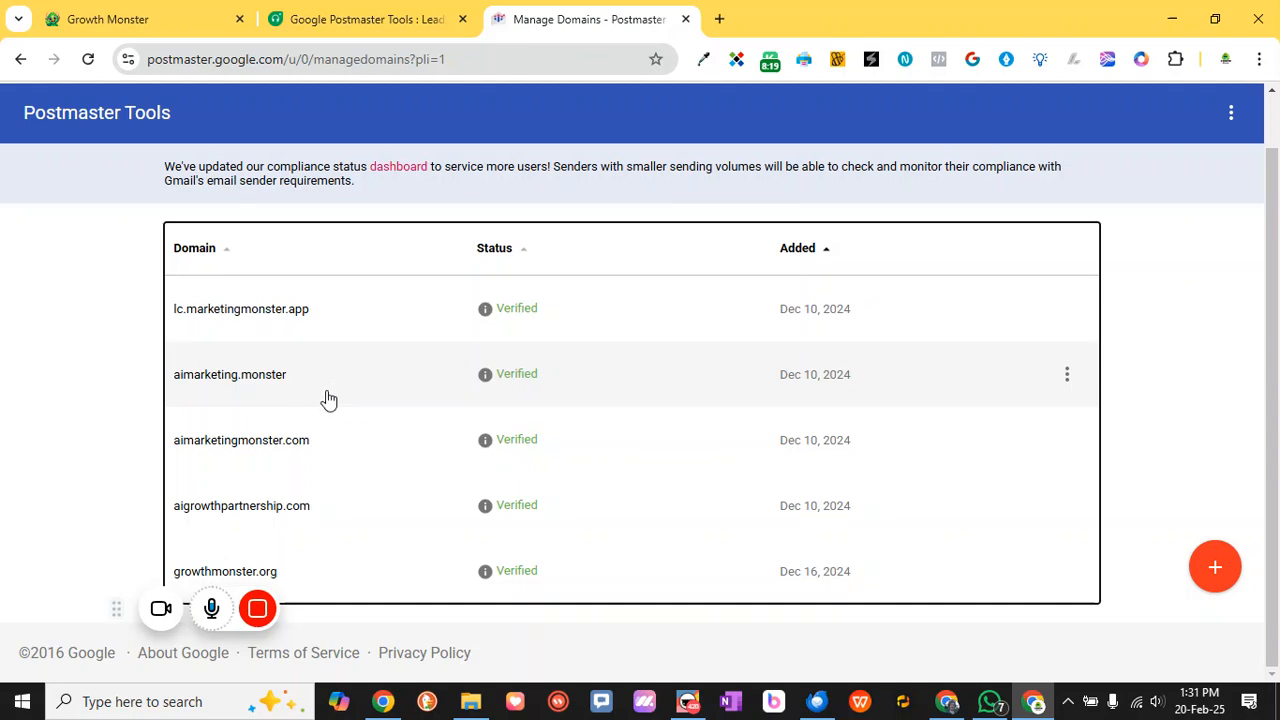
click(1214, 566)
text(lc.growthmon)
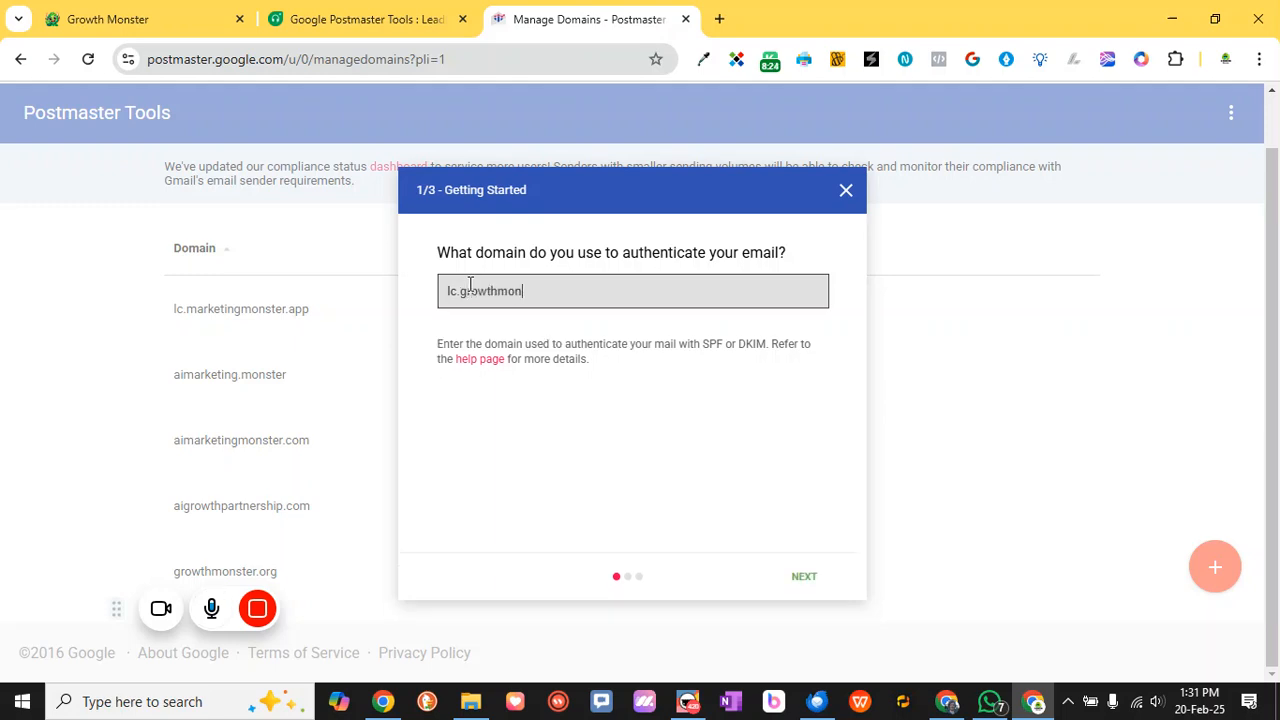
text(ster.org)
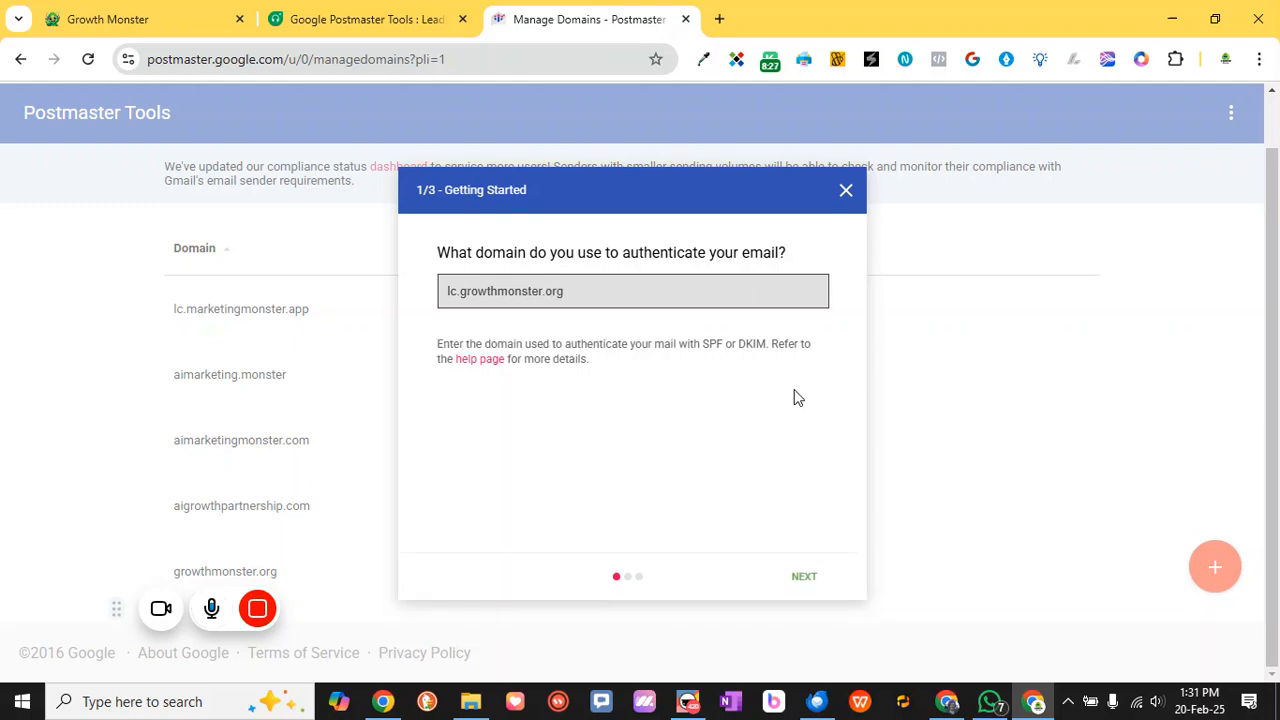
click(816, 576)
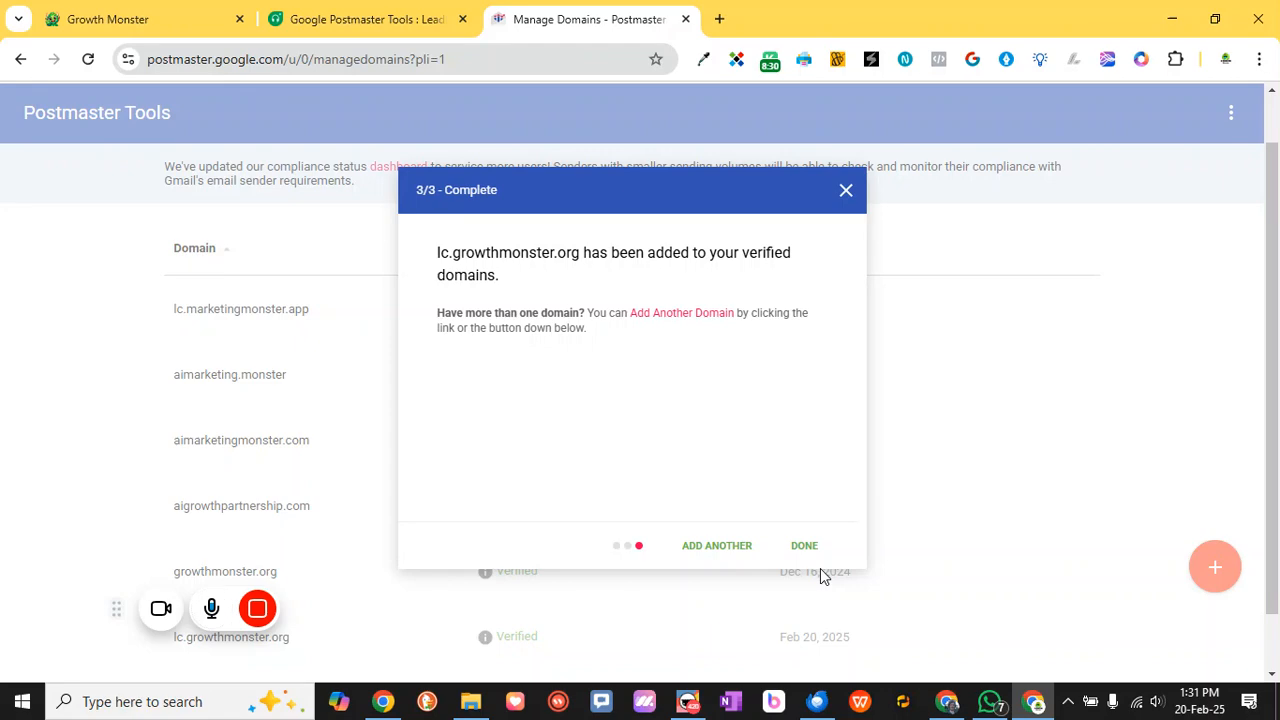
click(816, 556)
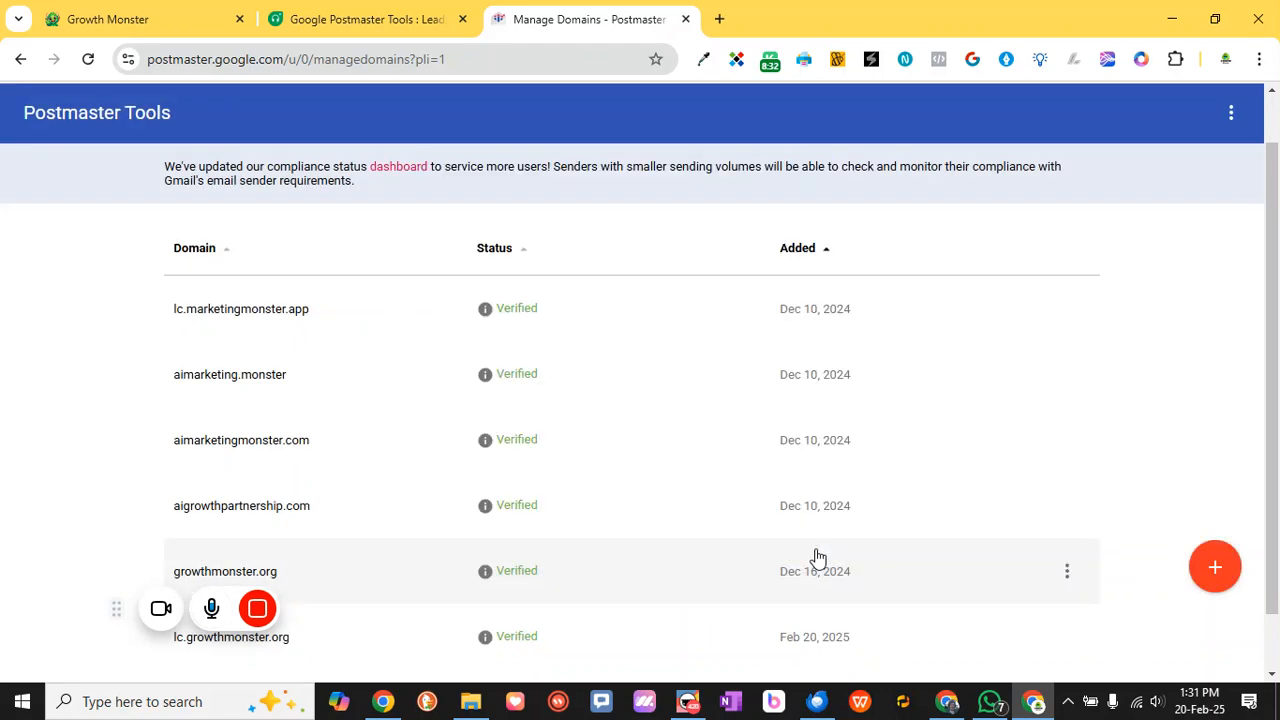
scroll(560, 460, down, 1)
scroll(379, 304, up, 1)
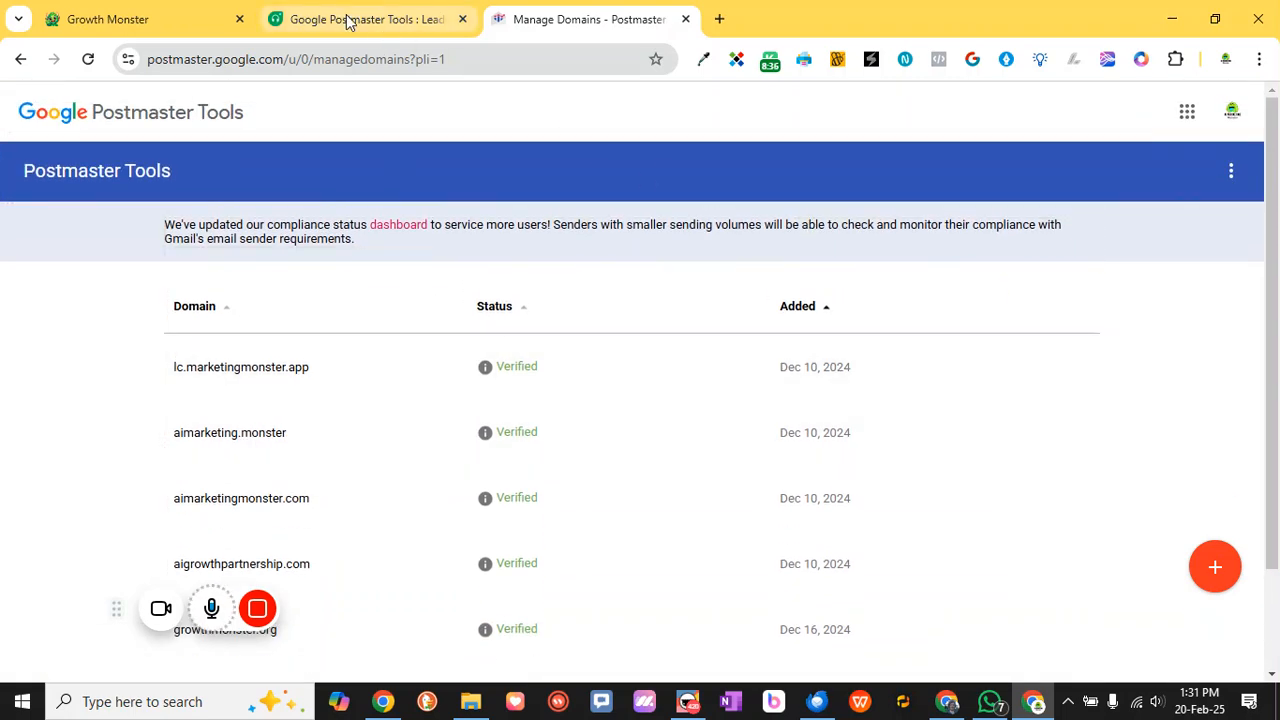
Reload Growth Monster settings and check lc.growthmonster.org under Postmaster Tools sending domains
click(220, 19)
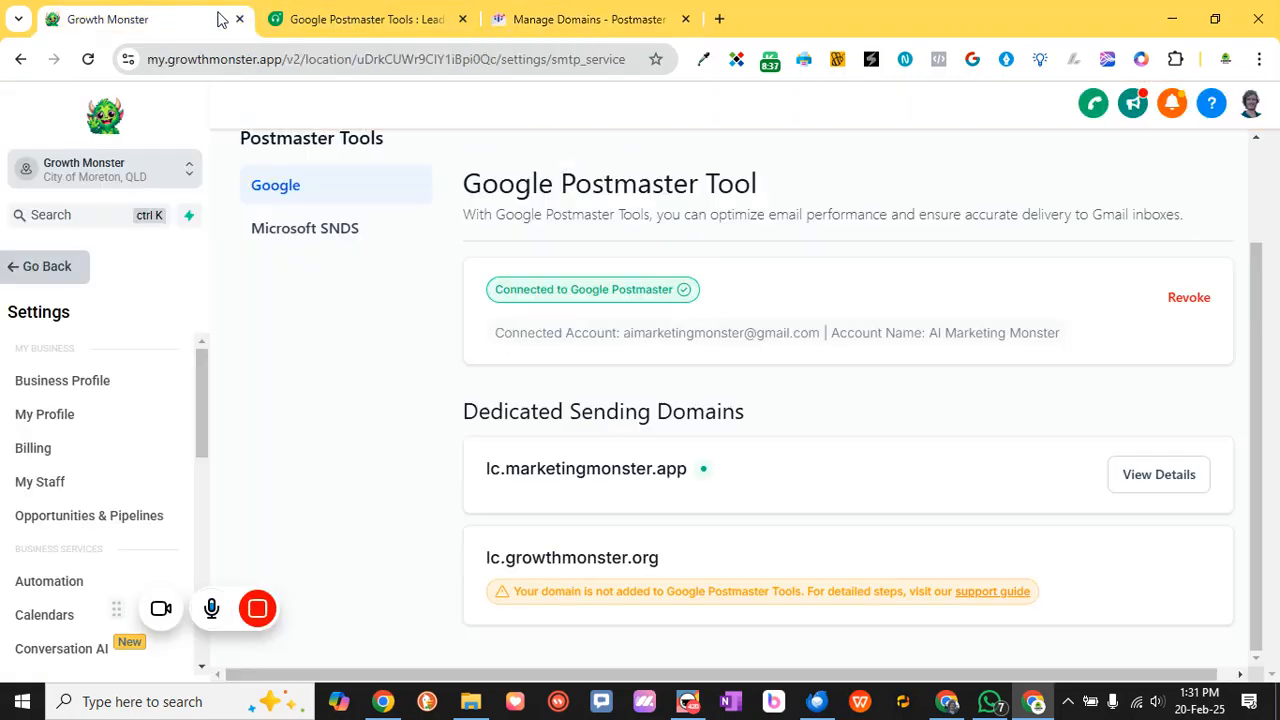
click(88, 59)
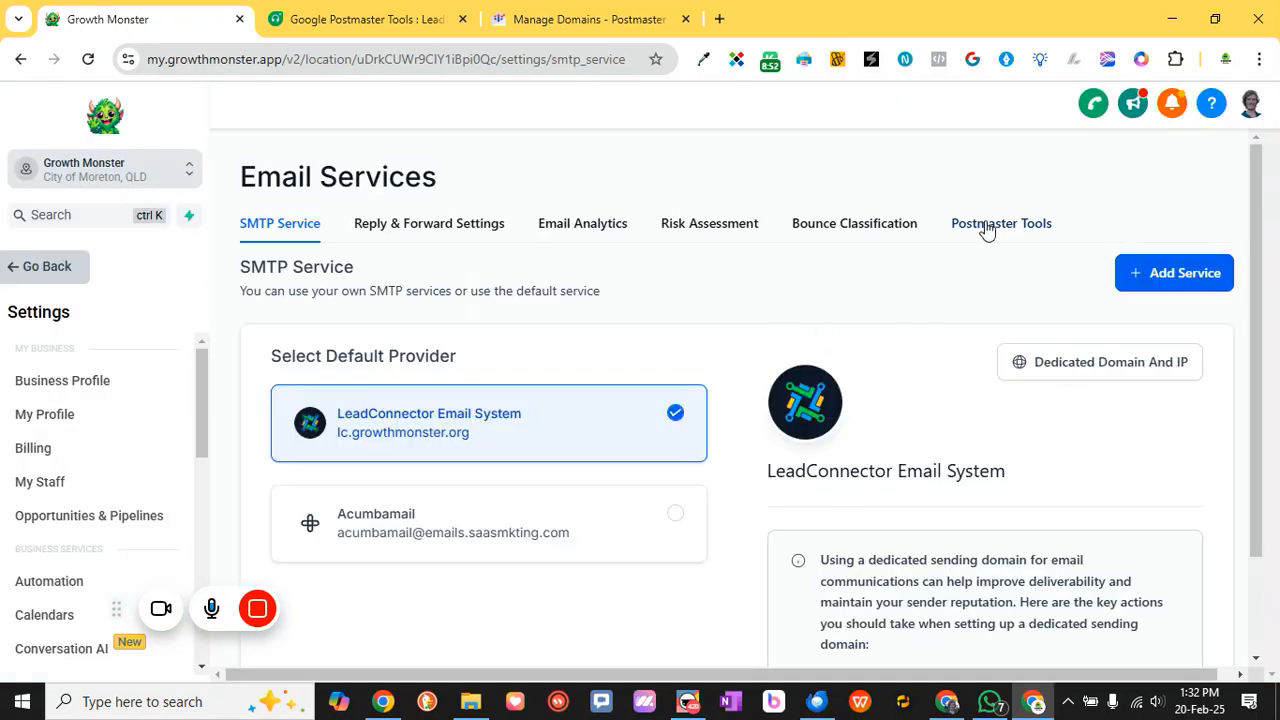
click(988, 224)
scroll(863, 440, down, 1)
scroll(863, 440, down, 1)
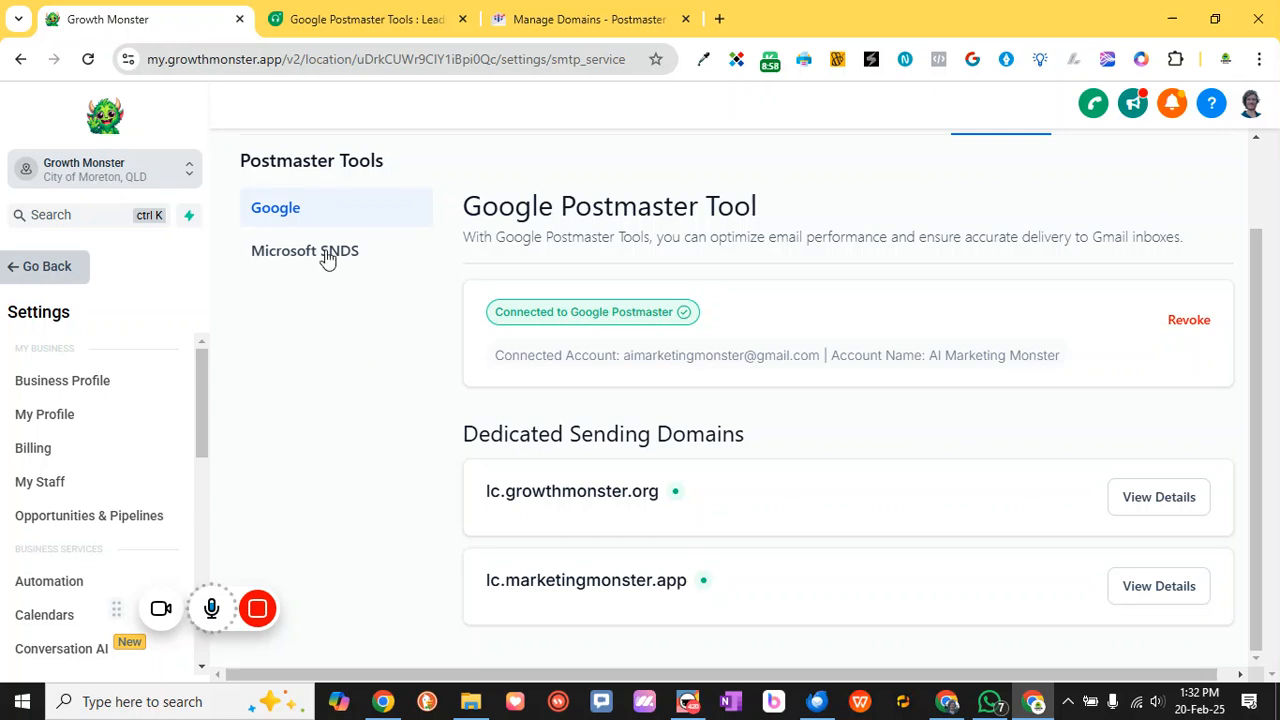
scroll(393, 367, up, 1)
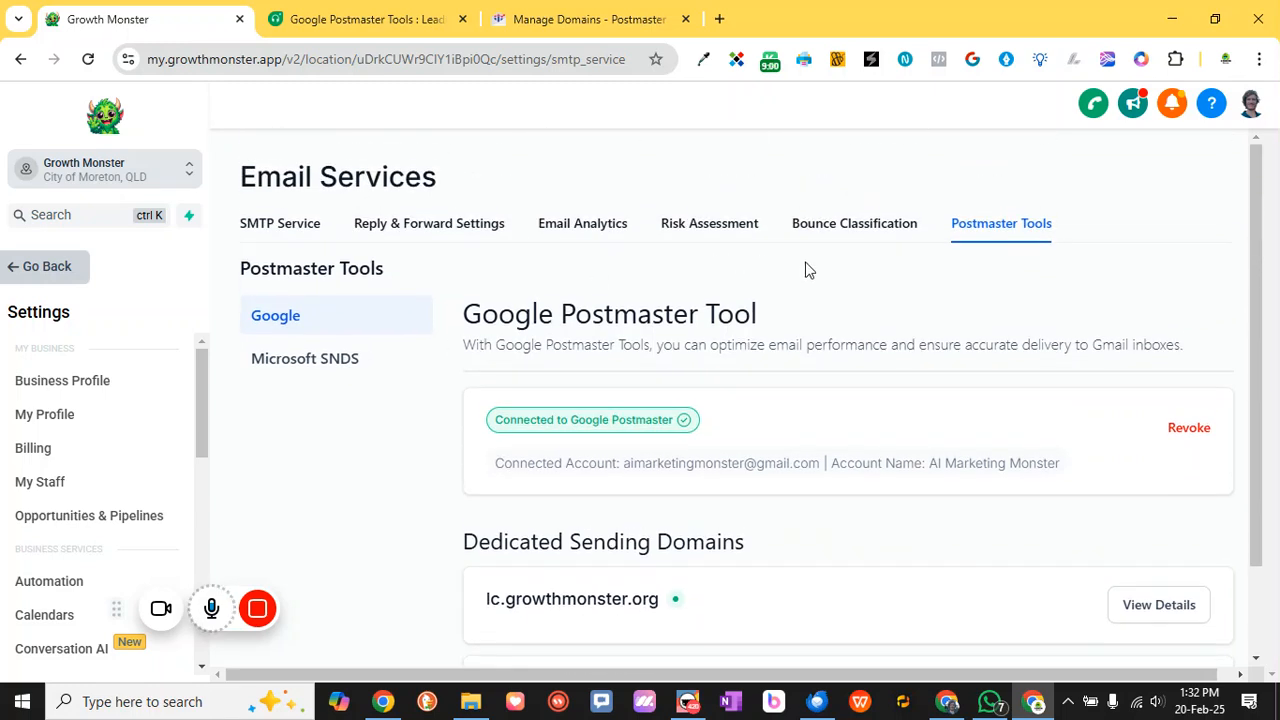
Open Email Analytics to view the Sent, Delivered, Opened and Bounced metrics for 2025-02-13 to 2025-02-19
click(545, 228)
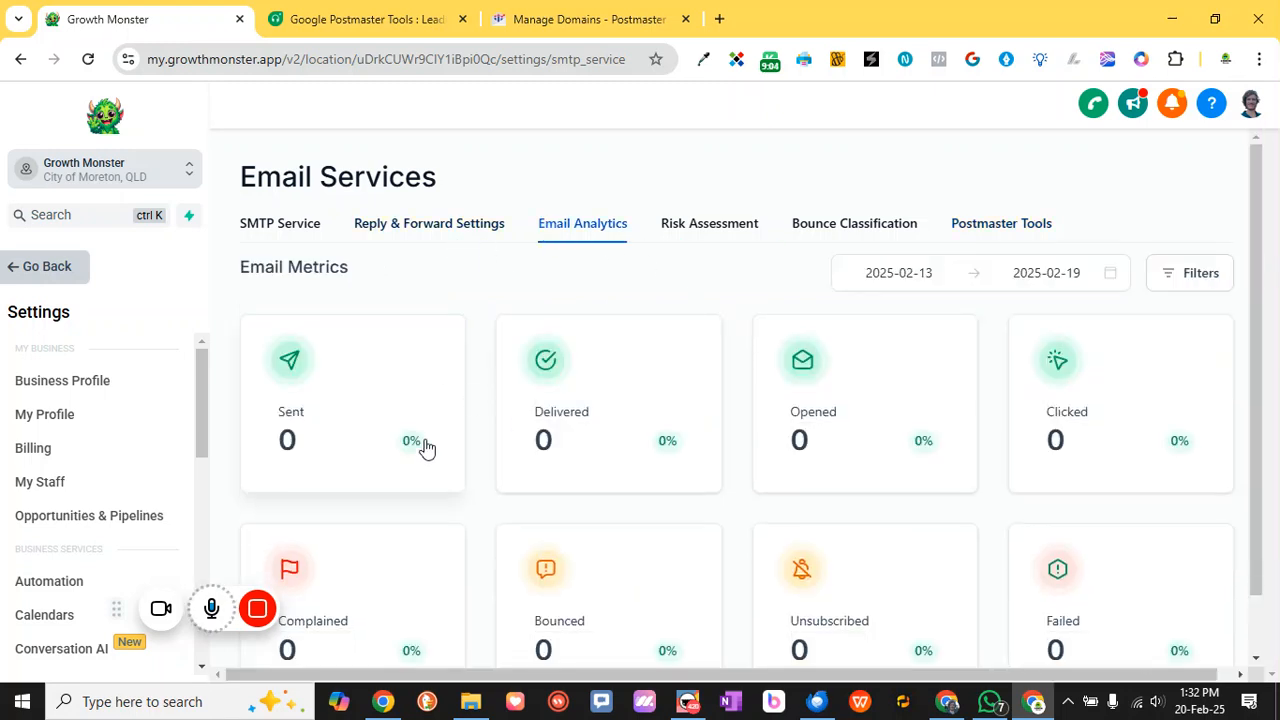
scroll(443, 440, down, 1)
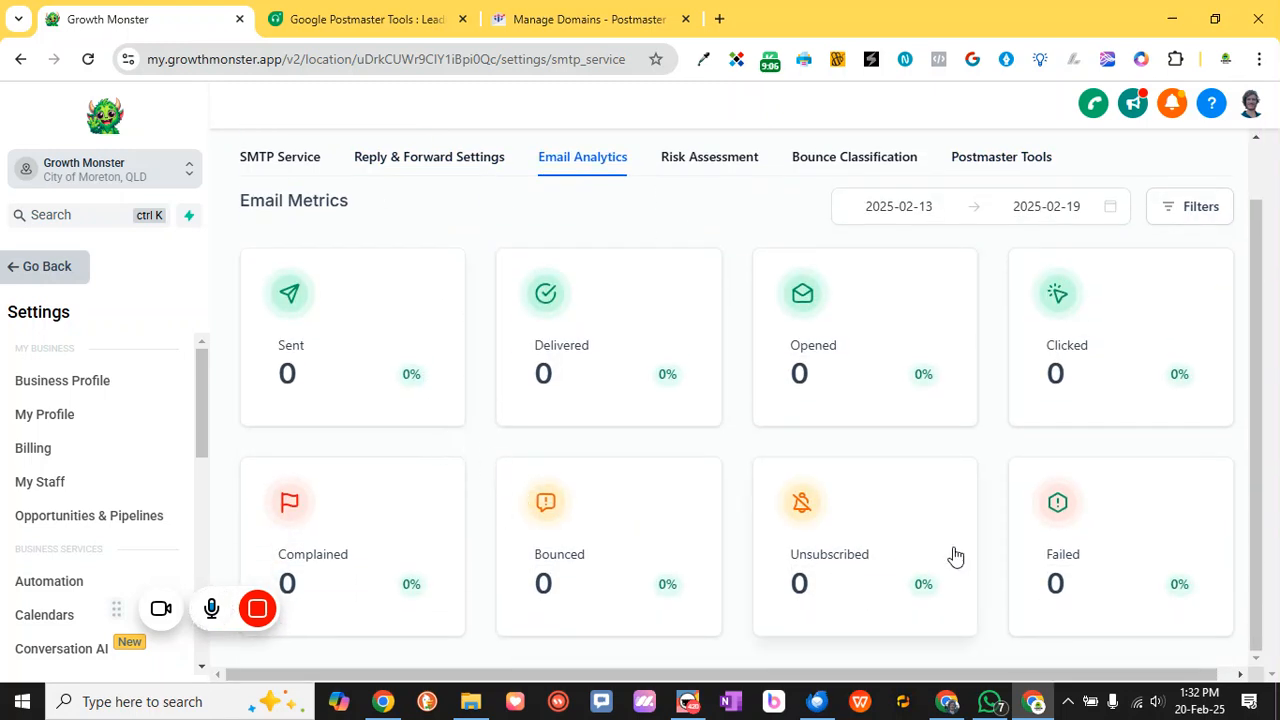
scroll(860, 463, up, 1)
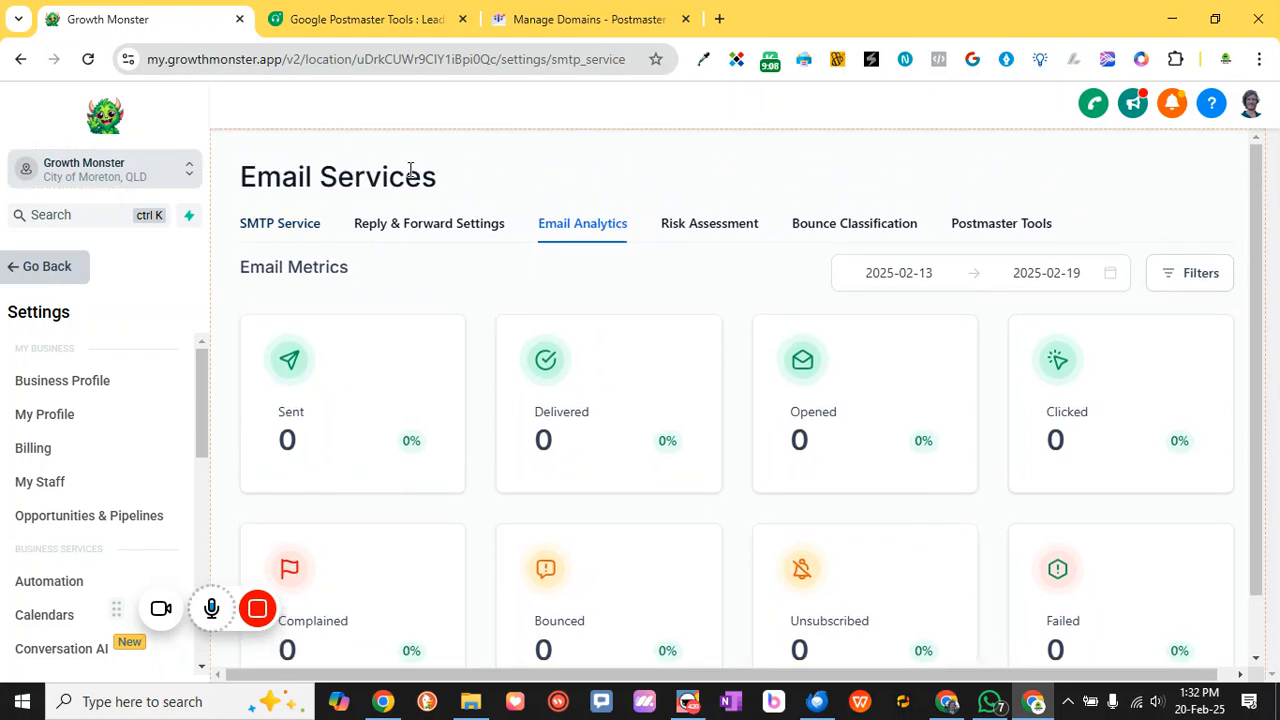